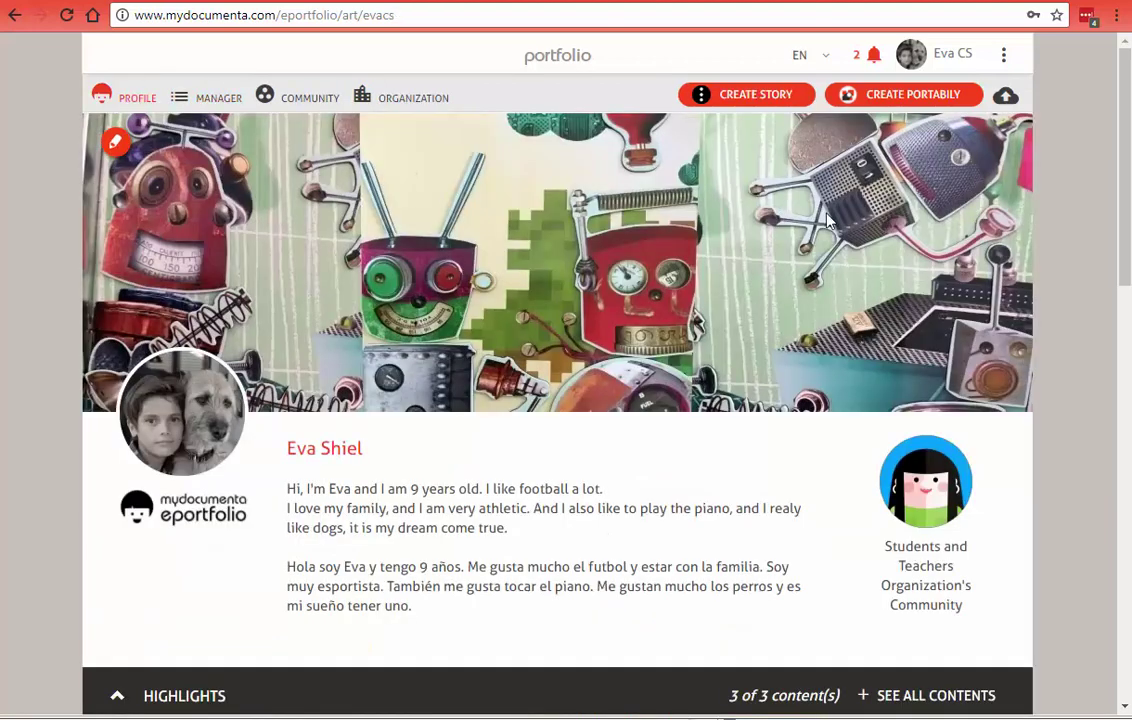
Step: Create a story titled 'ECOSISTEMAS' for the cris1024_classGroup class group
left_click(742, 96)
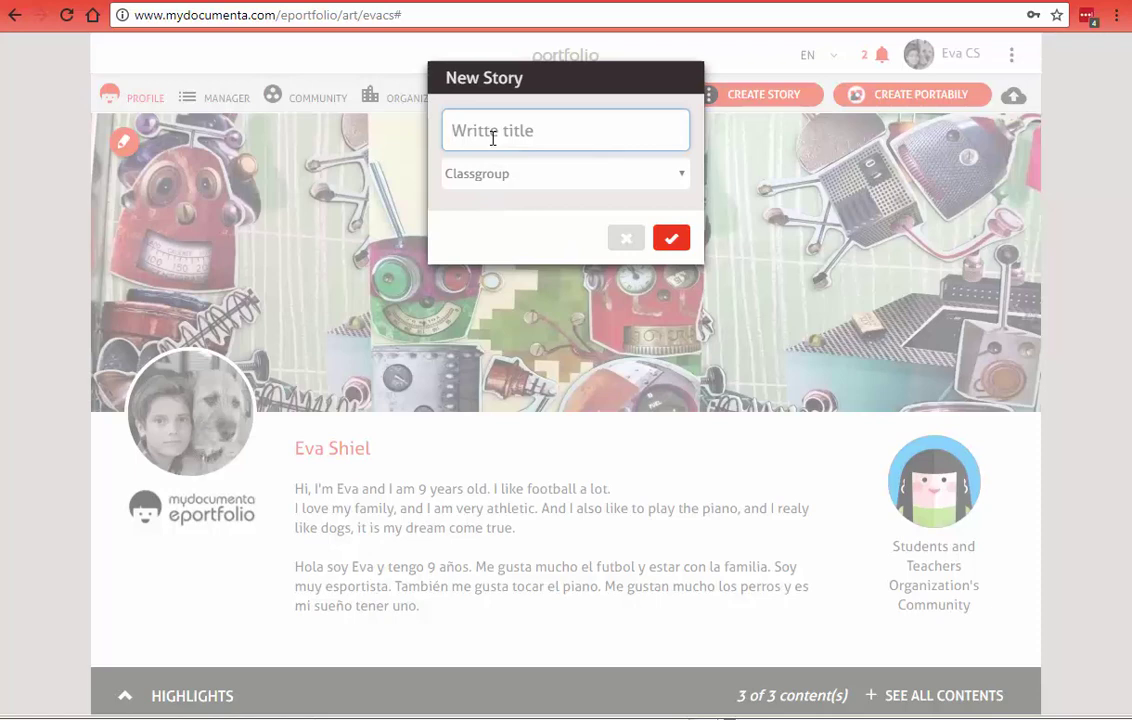
type("L")
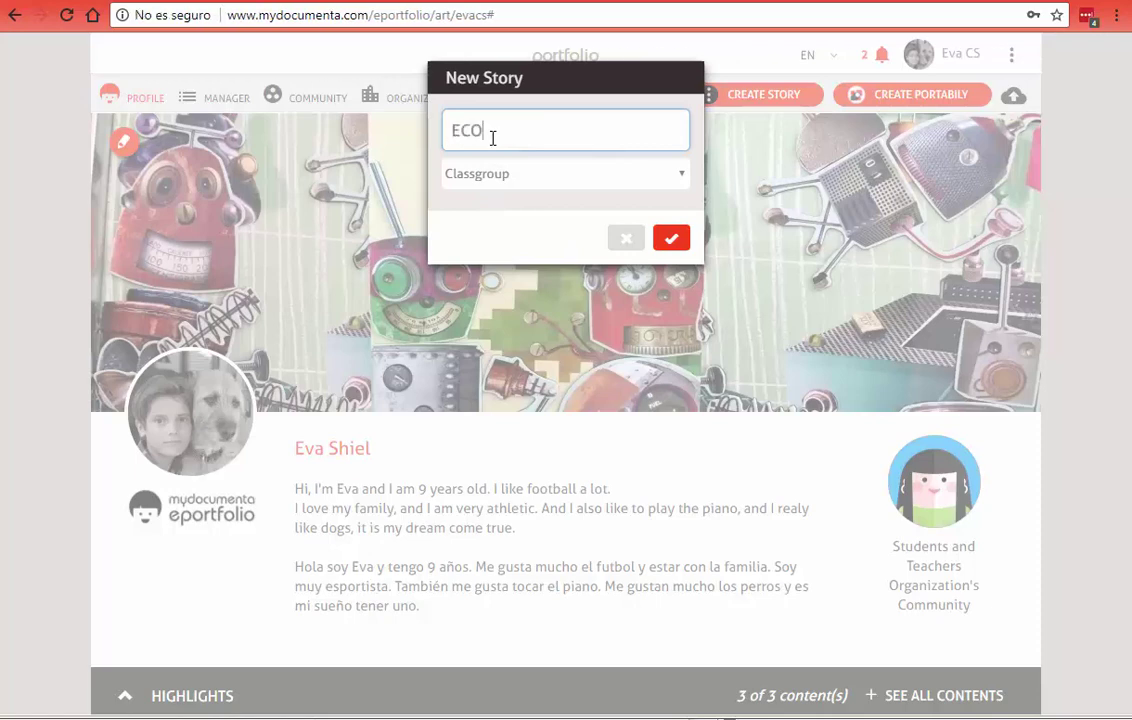
type("COSISTEMAS")
left_click(533, 175)
left_click(522, 215)
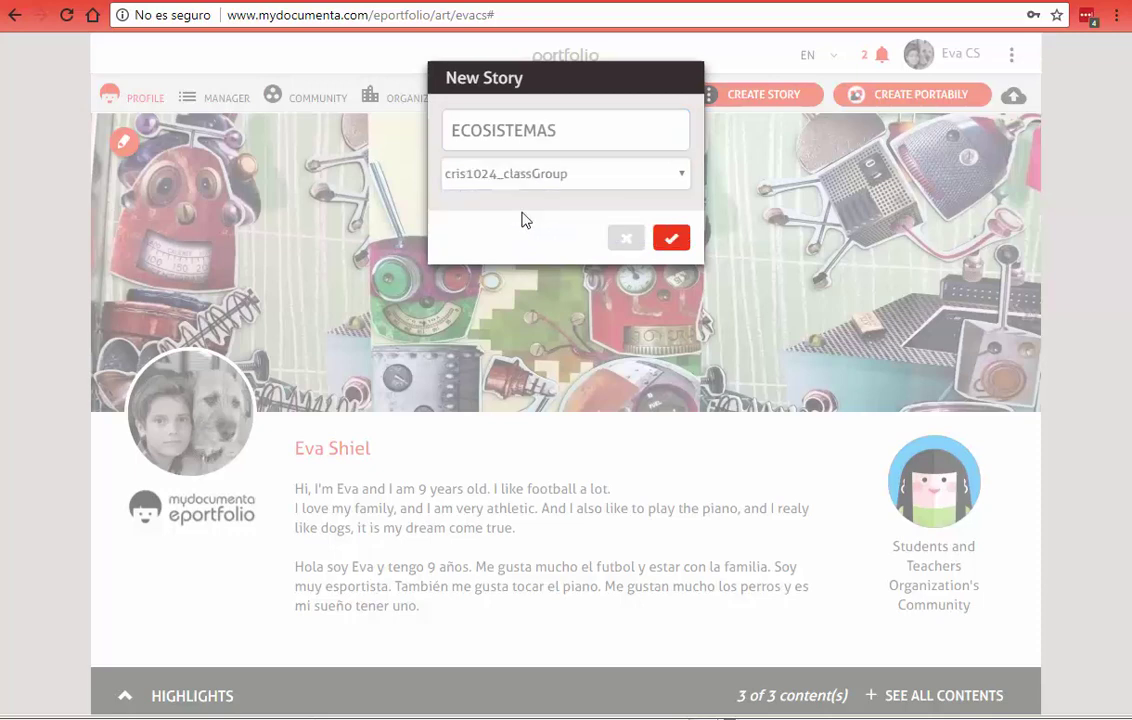
left_click(671, 238)
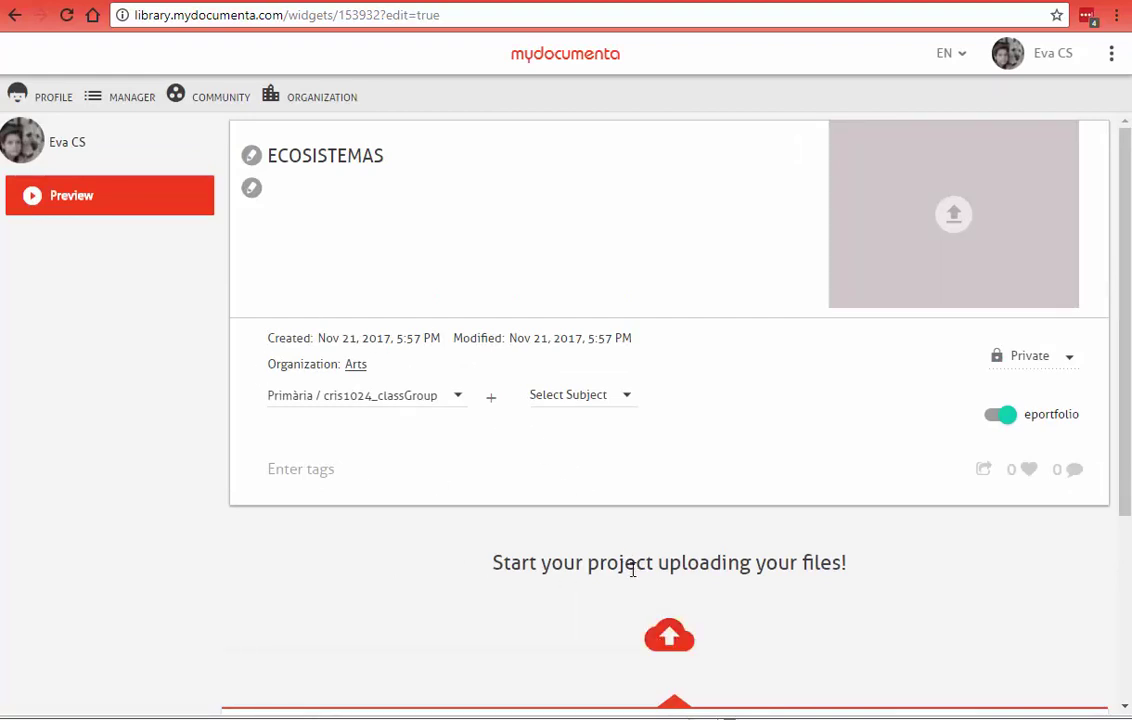
Step: Browse the Resource Library categories and insert the 3D 'micro turtle' model into the story
left_click(668, 640)
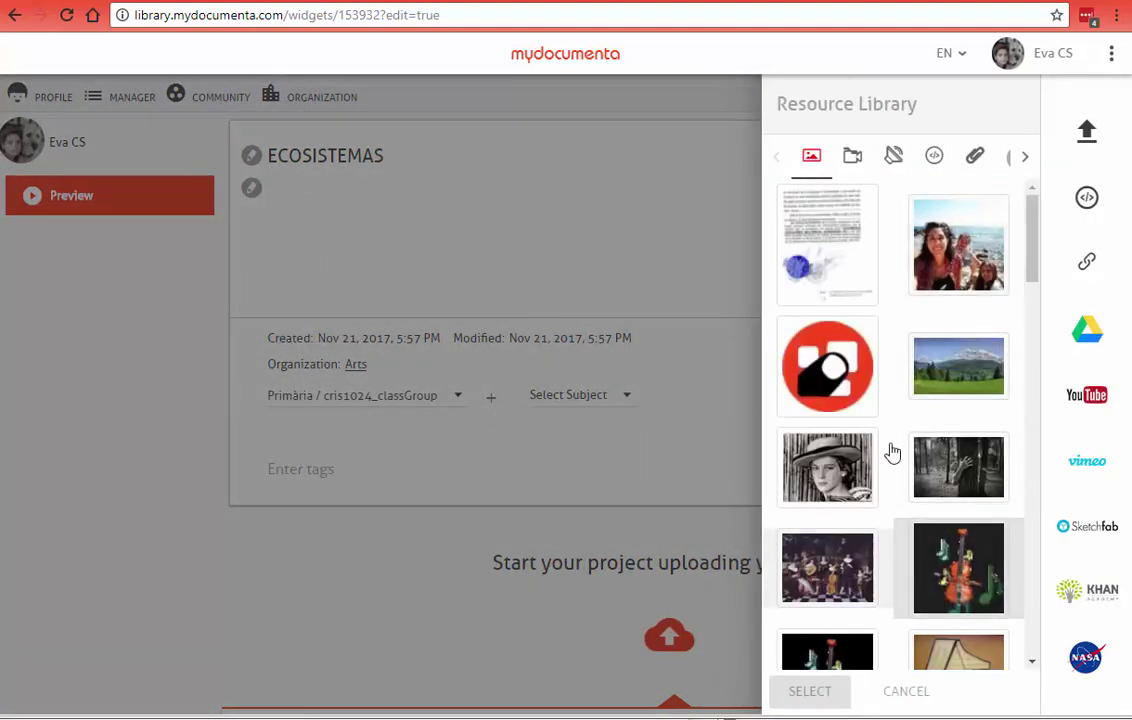
left_click(853, 160)
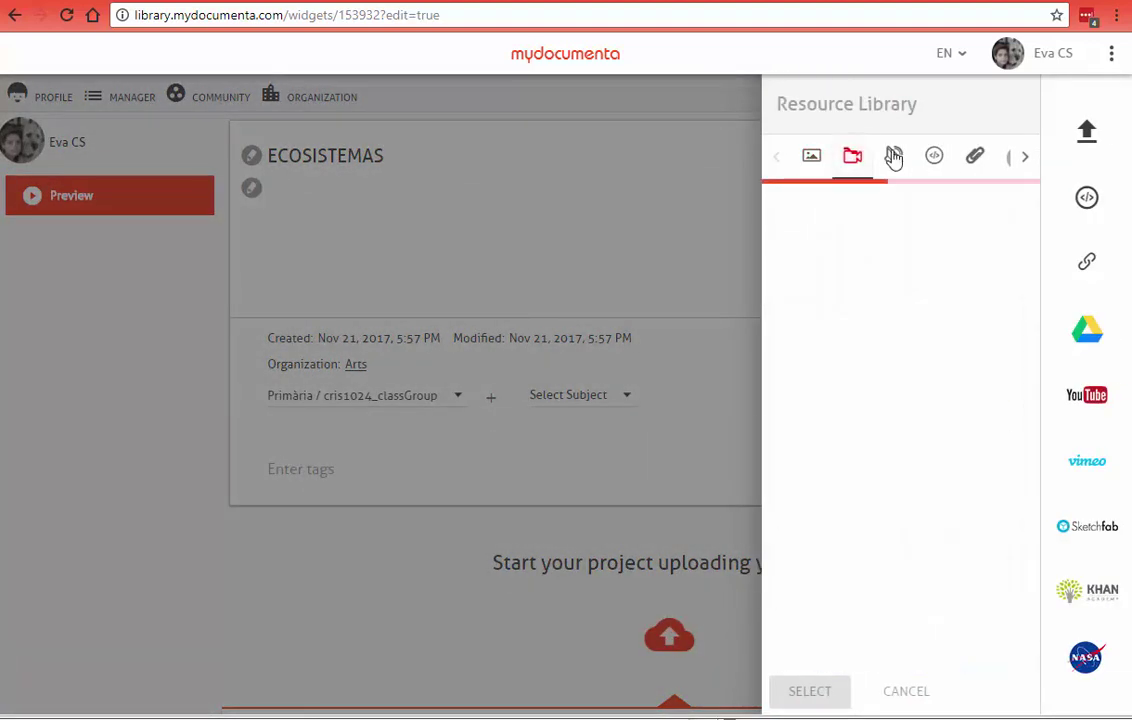
left_click(893, 158)
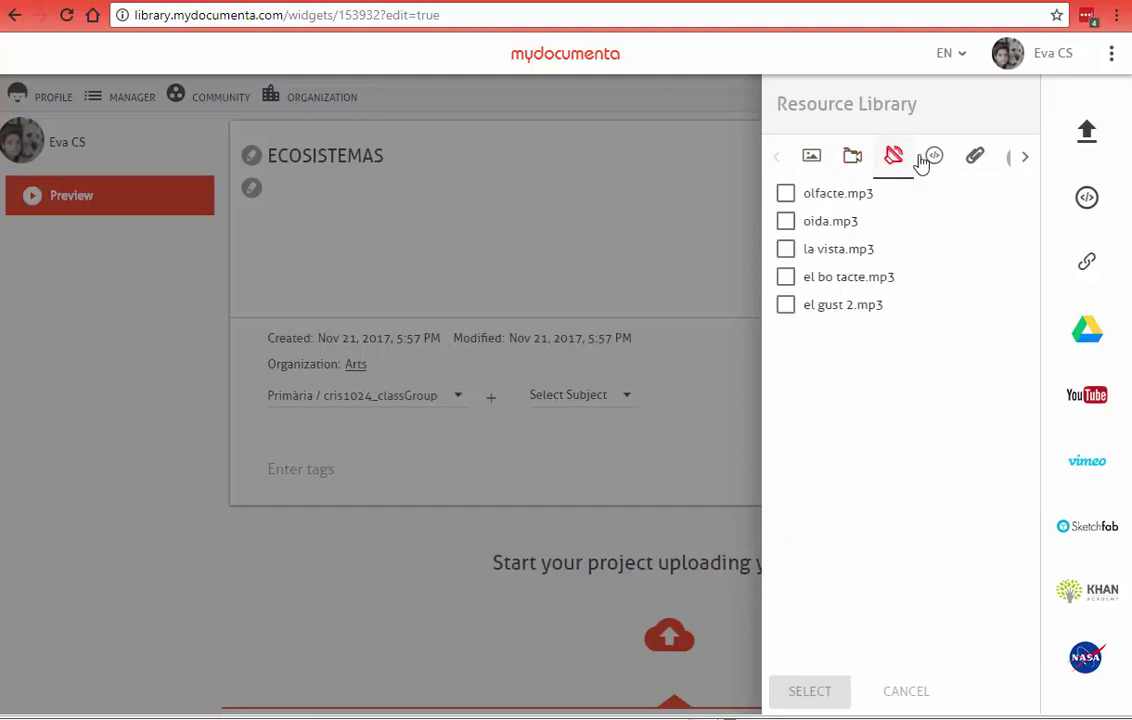
left_click(931, 161)
left_click(973, 160)
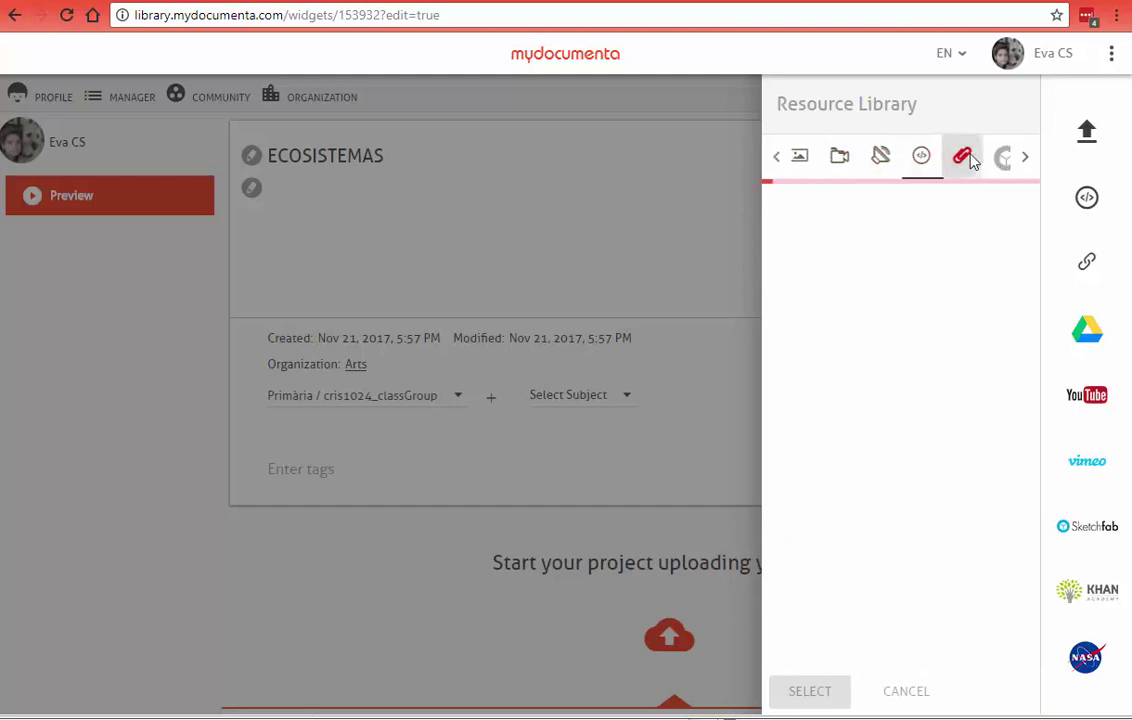
left_click(1025, 158)
left_click(975, 160)
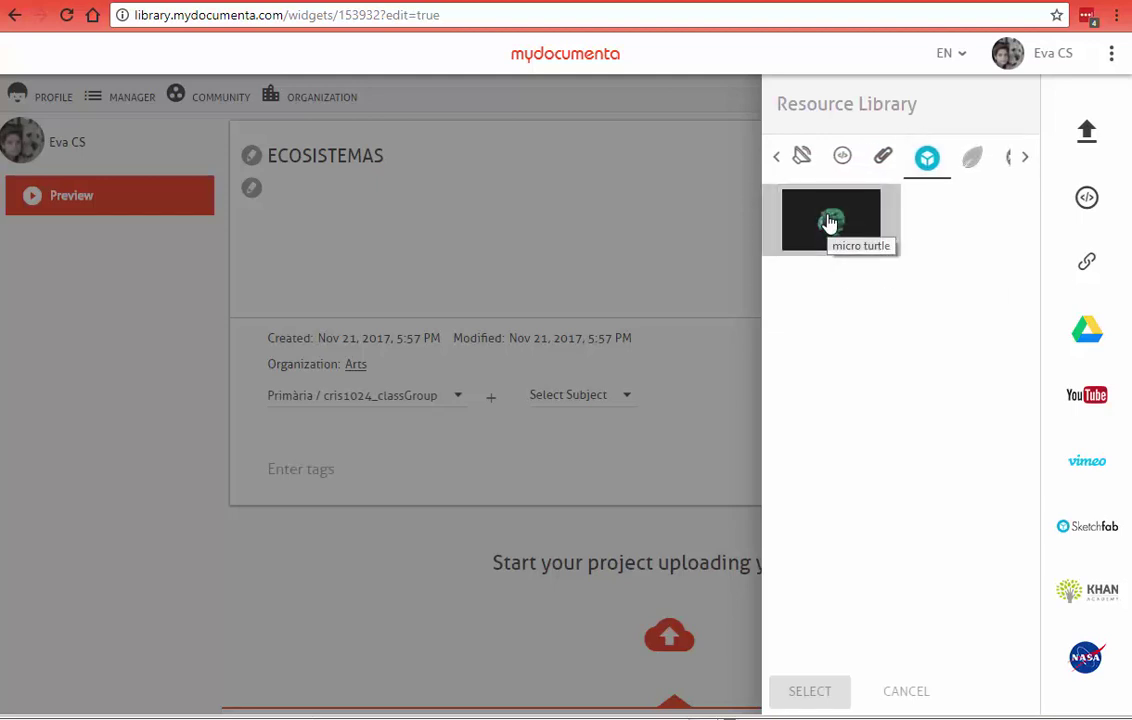
left_click(830, 221)
left_click(806, 692)
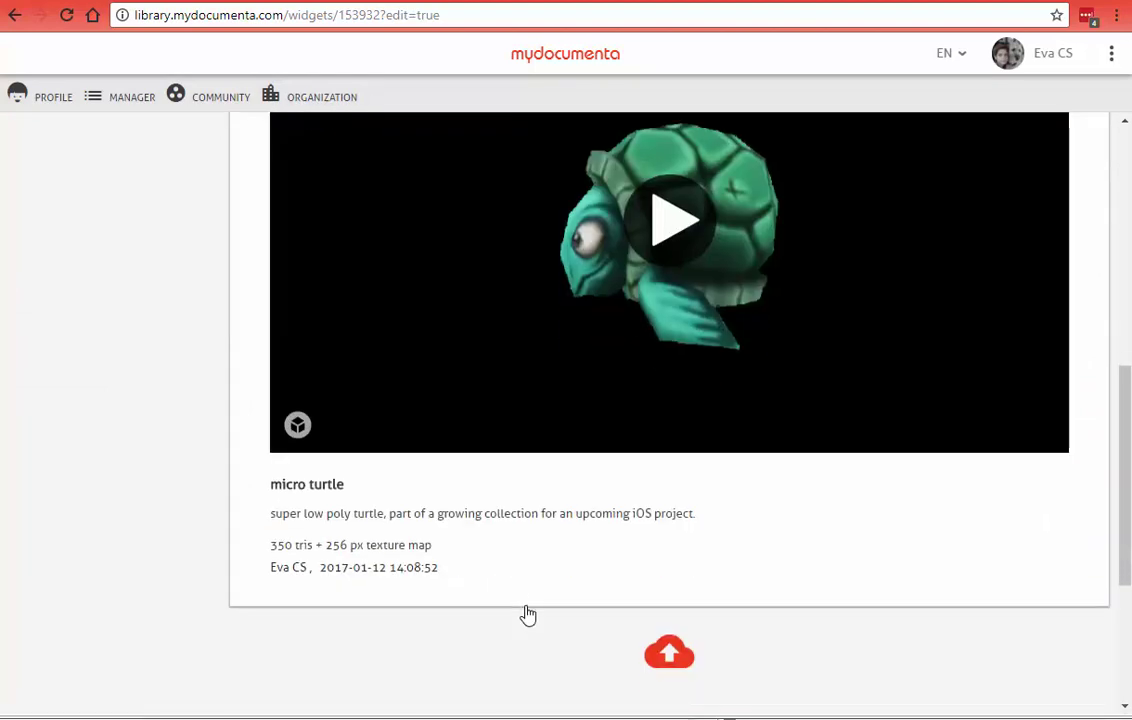
scroll(505, 457, "up", 3)
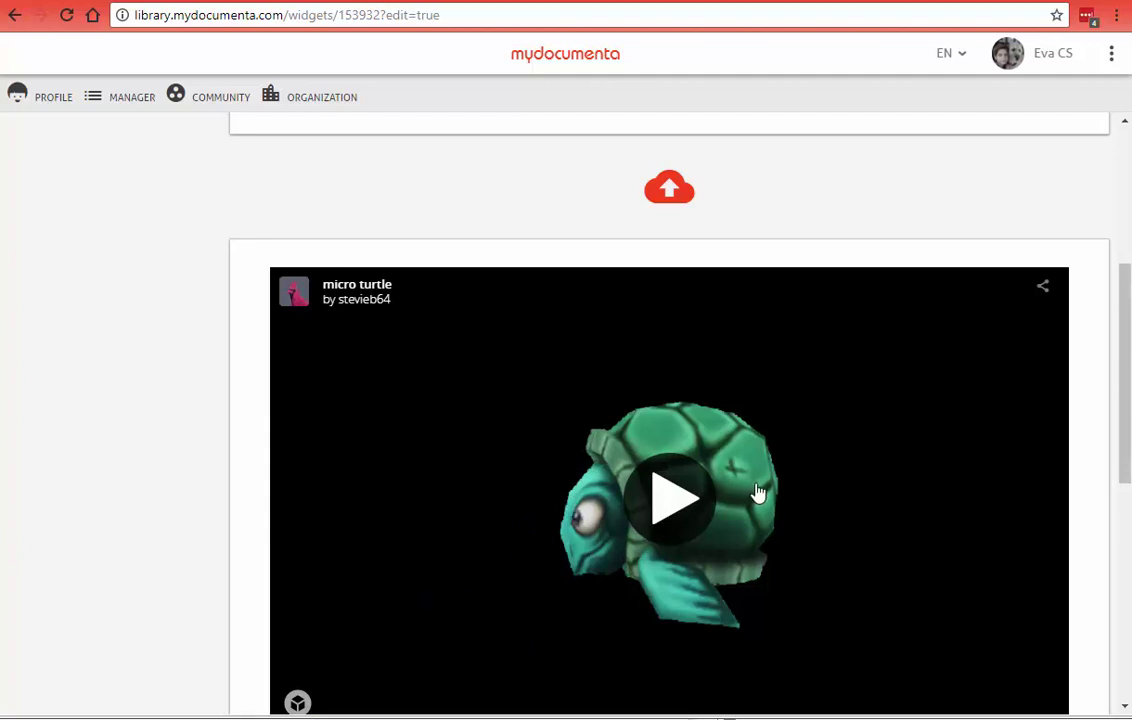
Step: Select all images in the 'mescla darxius images' folder for upload, then cancel without uploading
scroll(639, 334, "up", 1)
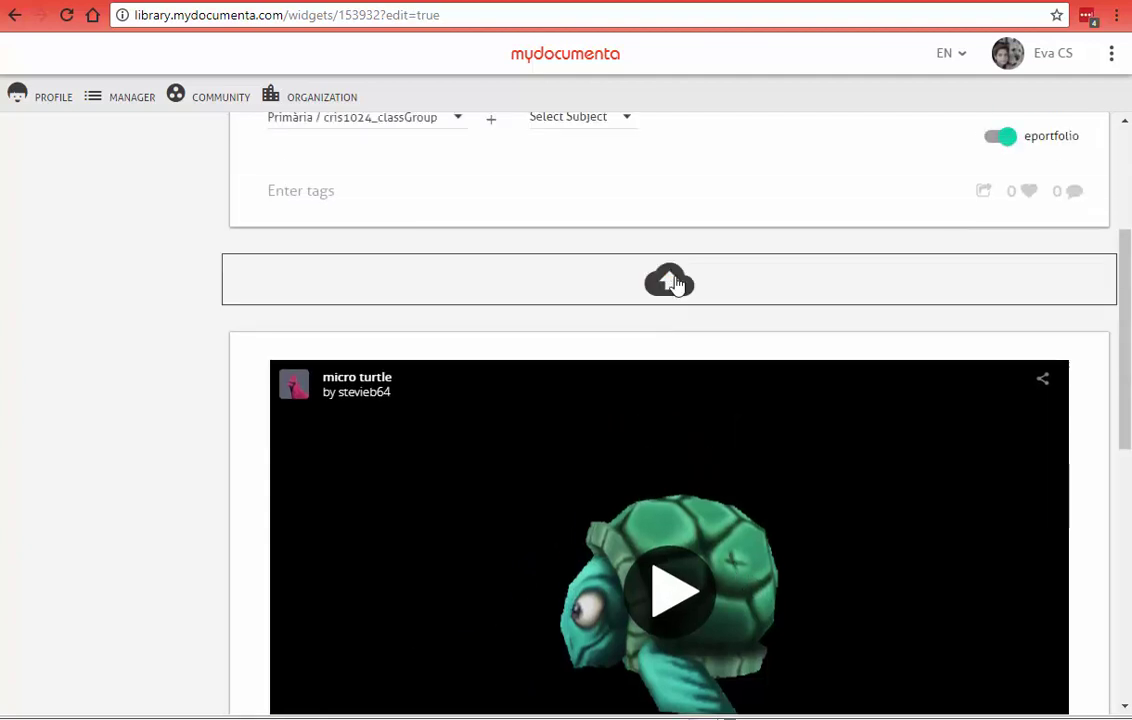
left_click(674, 287)
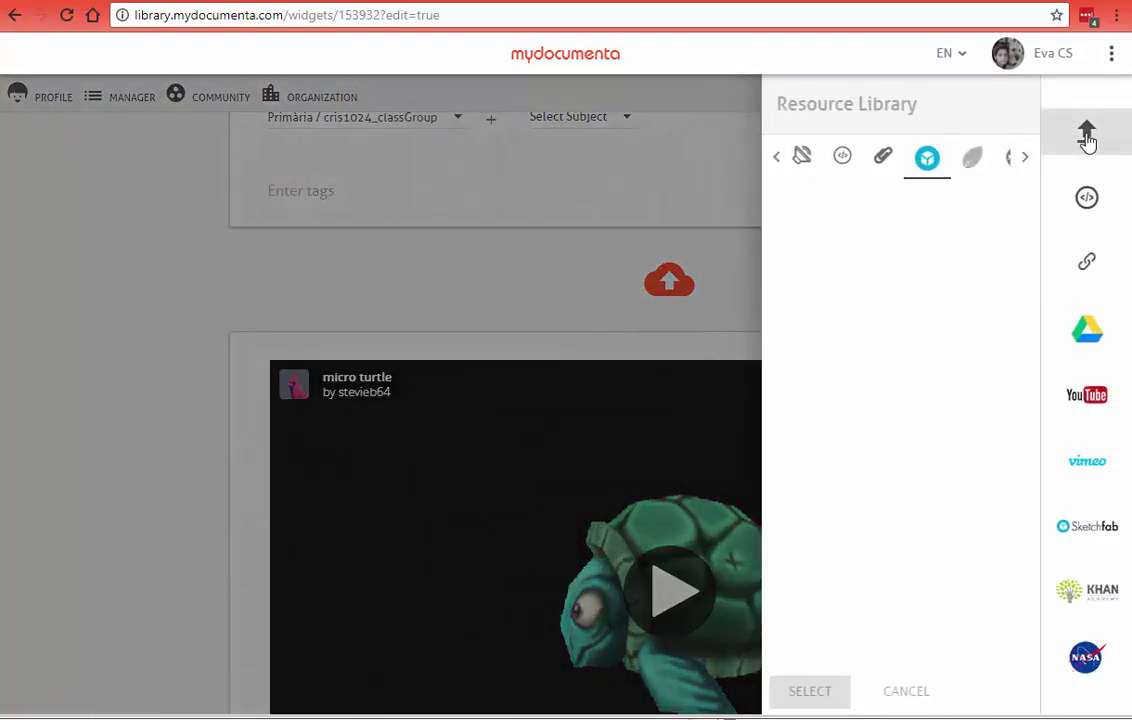
left_click(1087, 141)
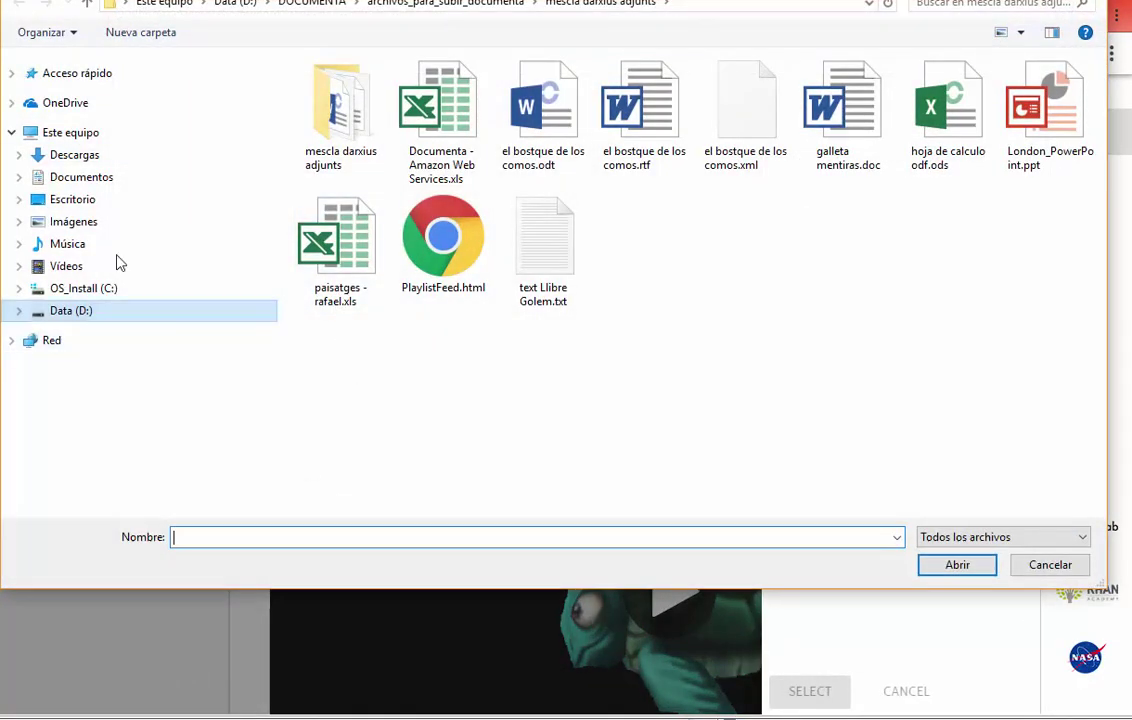
left_click(409, 6)
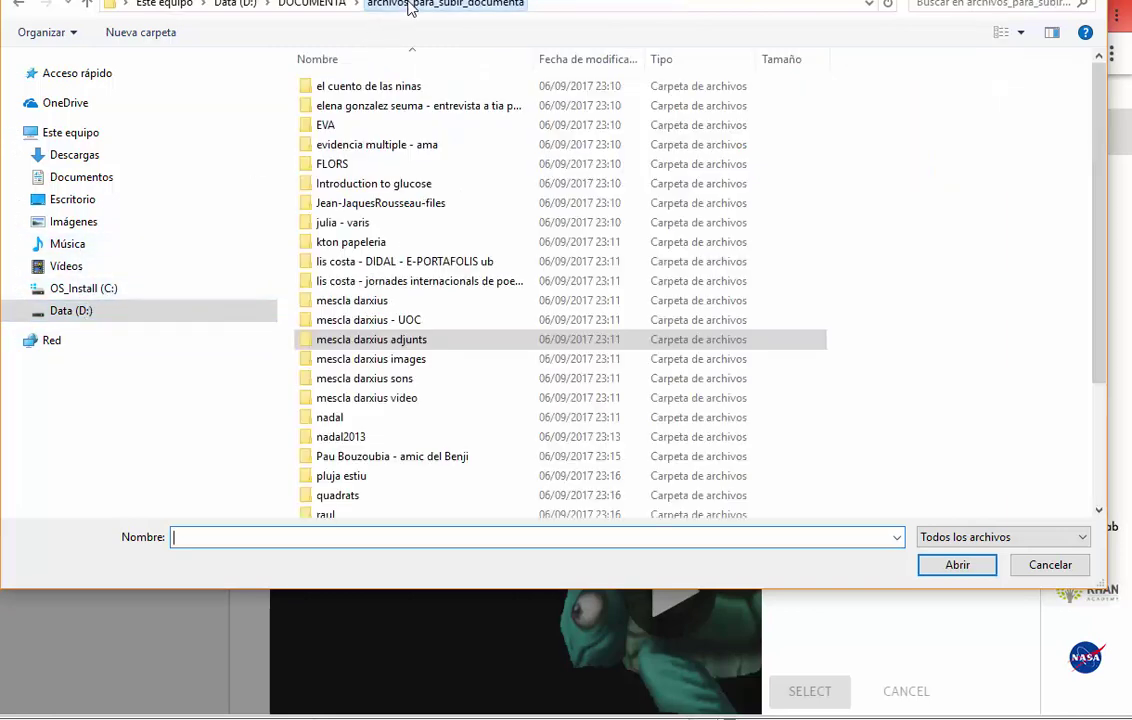
left_click(352, 366)
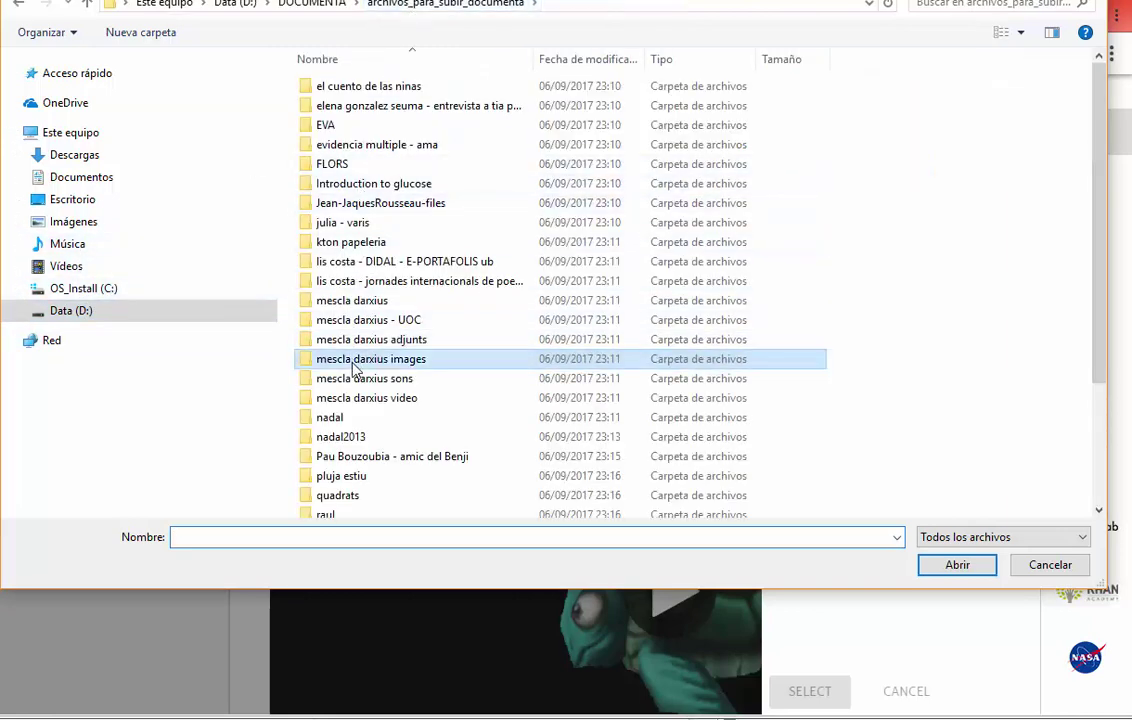
double_click(352, 366)
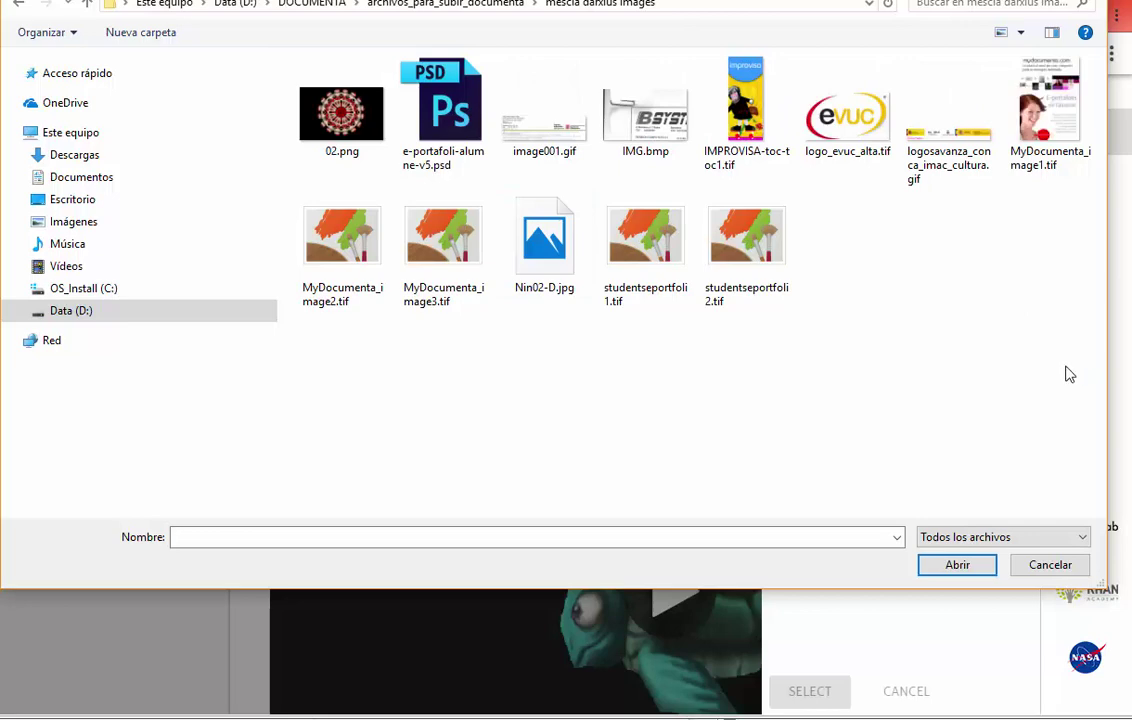
left_click_drag(1066, 366, 310, 92)
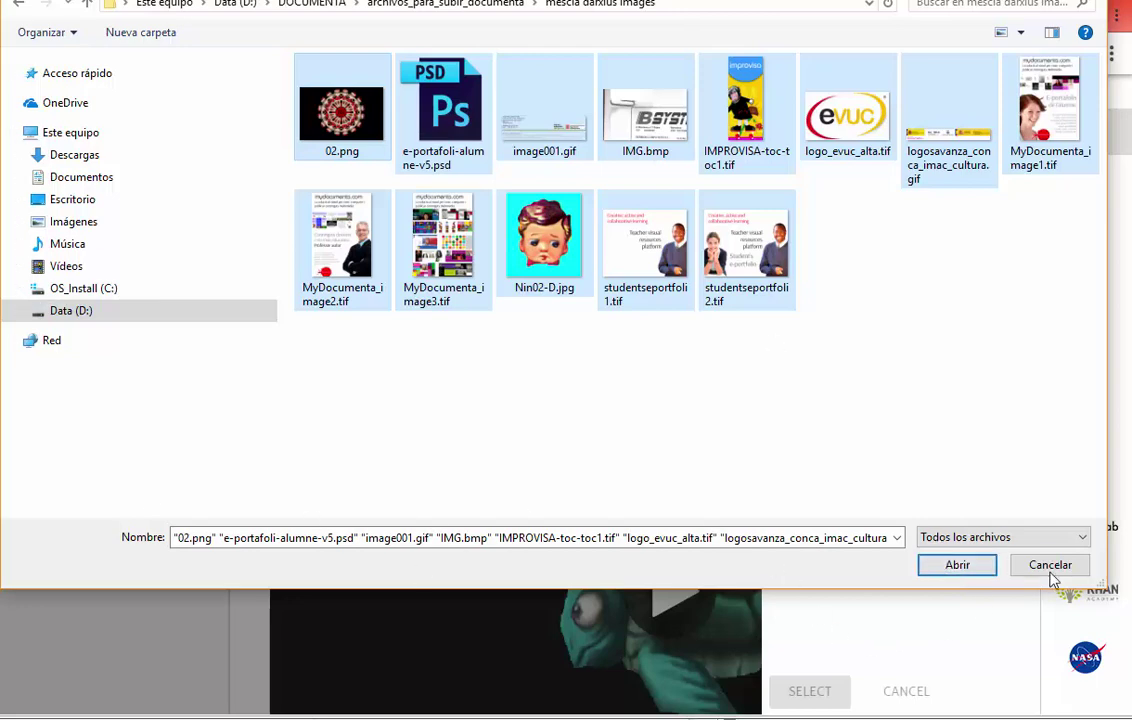
left_click(1022, 559)
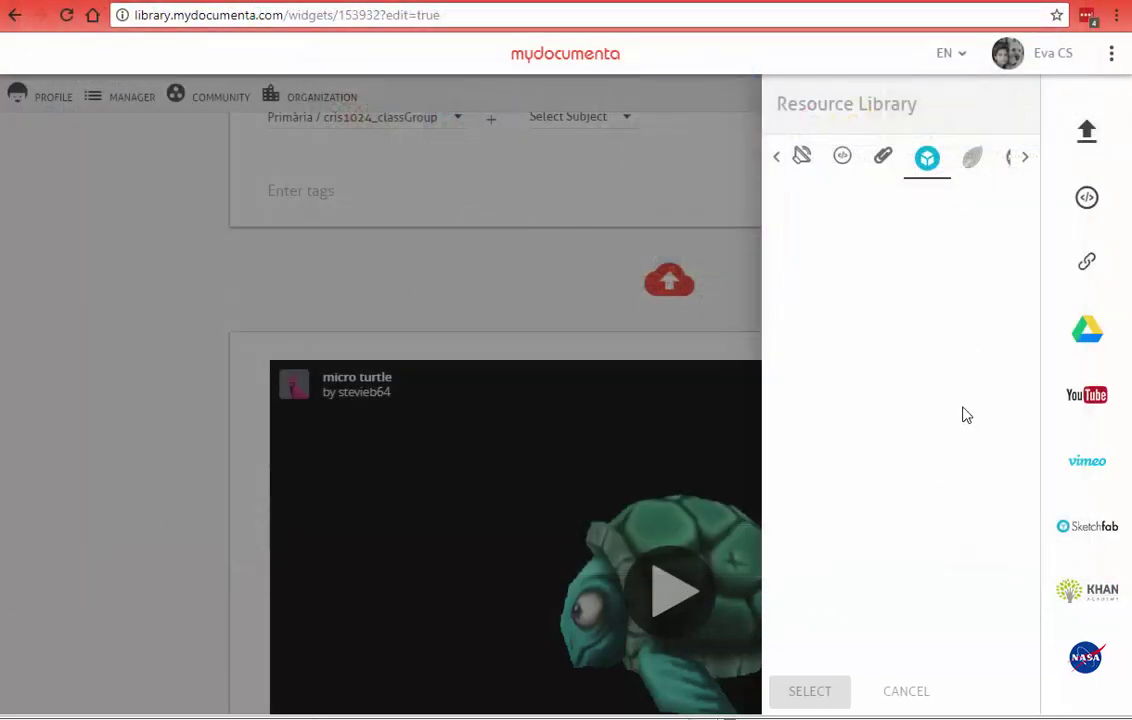
Step: Open the Embed form, then switch to the 'los-ecosistemas' Prezi browser tab
left_click(1087, 200)
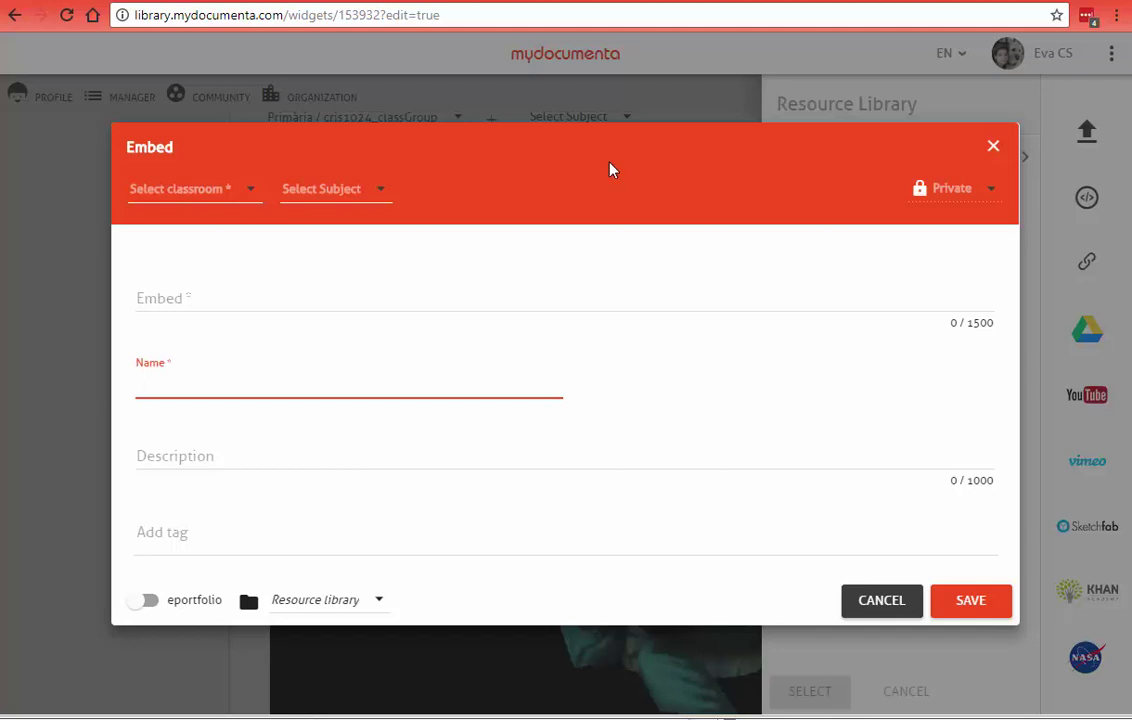
left_click(897, 3)
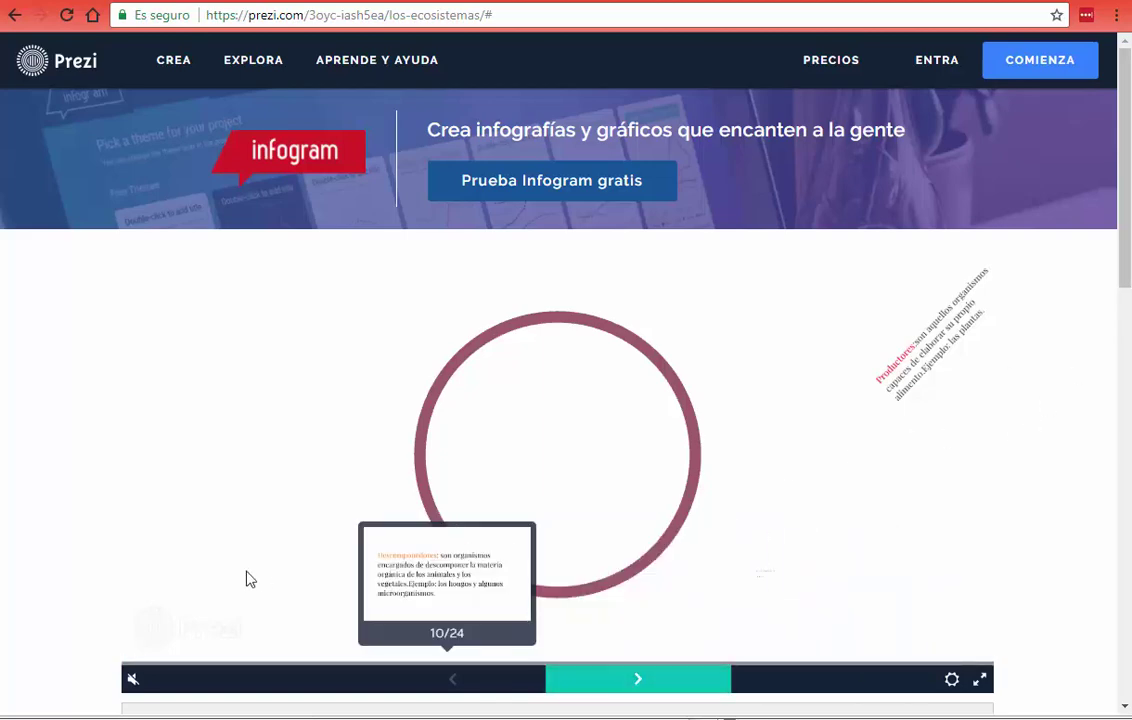
Step: Copy the LOS ECOSISTEMAS Prezi's embed code to the clipboard and close its embed window
left_click_drag(1126, 269, 1130, 374)
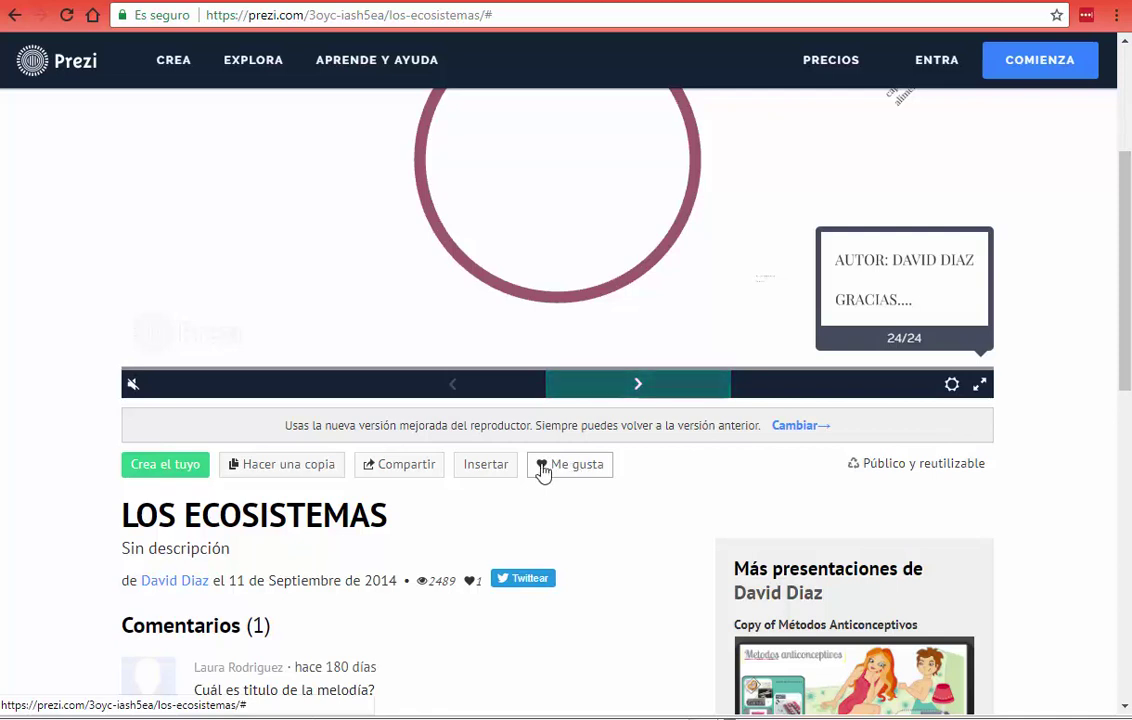
left_click(476, 470)
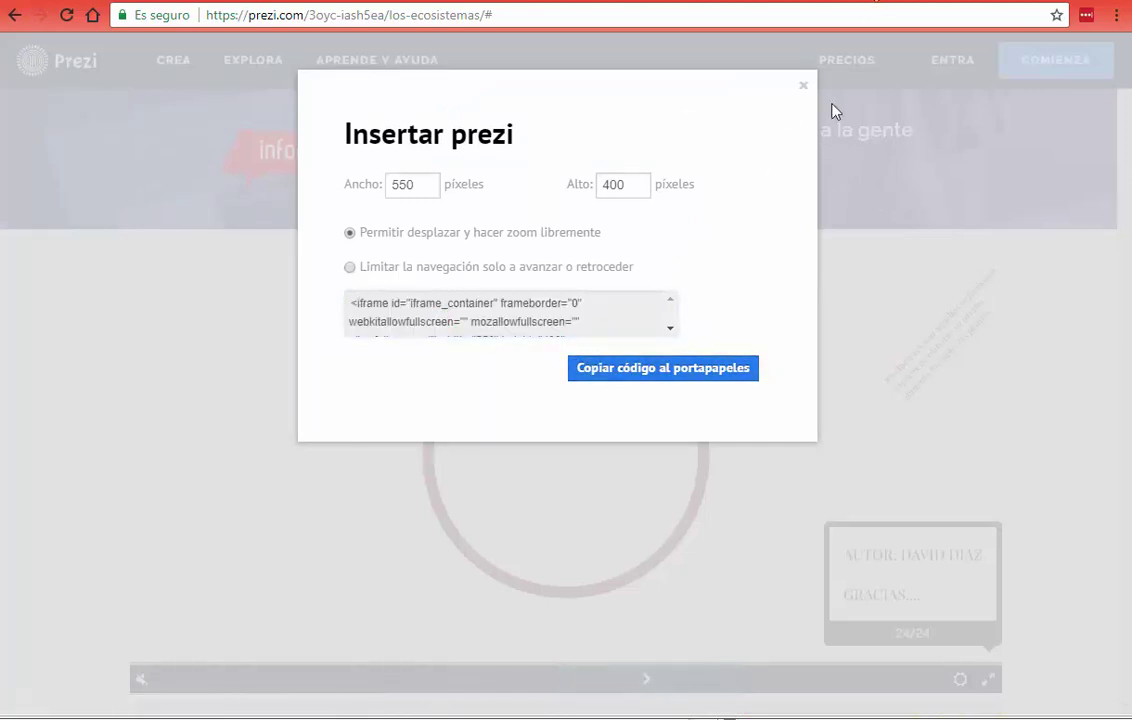
left_click(803, 87)
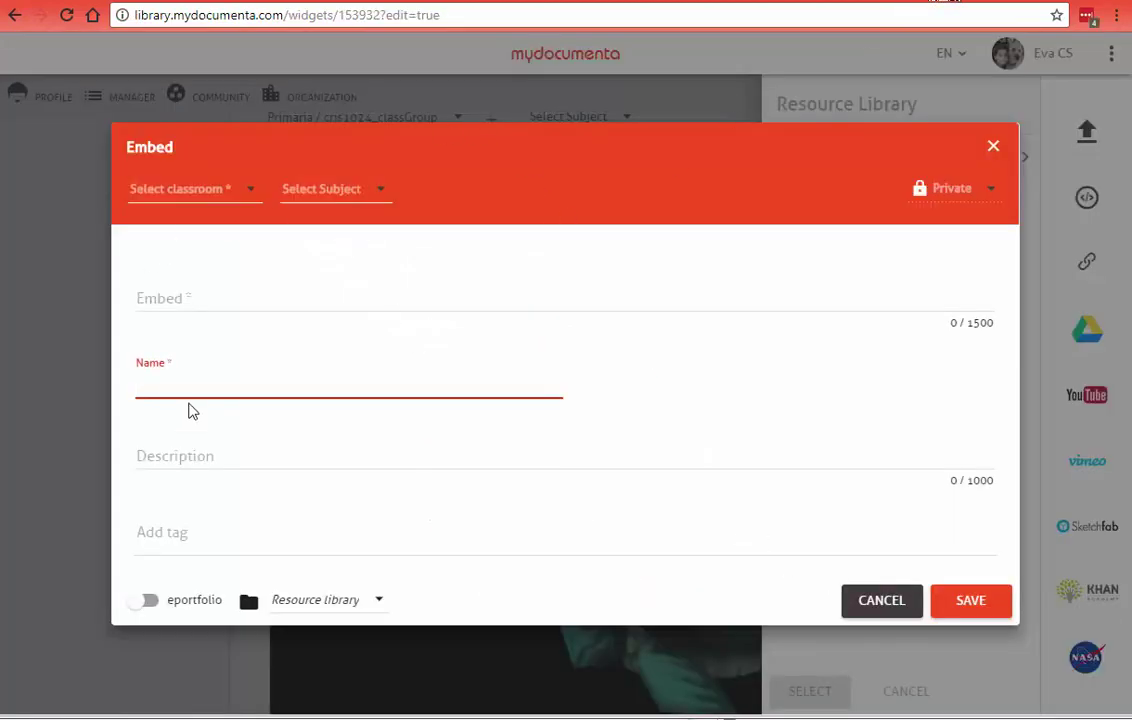
Step: Paste the Prezi embed code, name it 'MY PREZI SOBRE LOS ECOSISTEMAS' and add a description
left_click(145, 297)
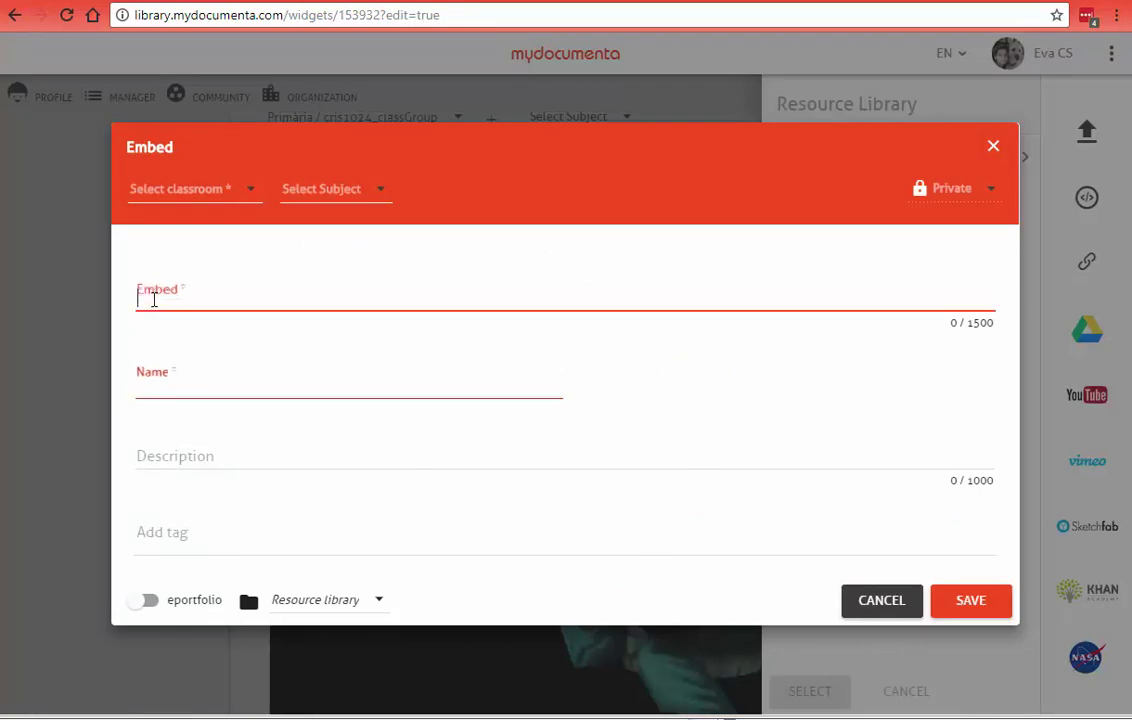
right_click(152, 297)
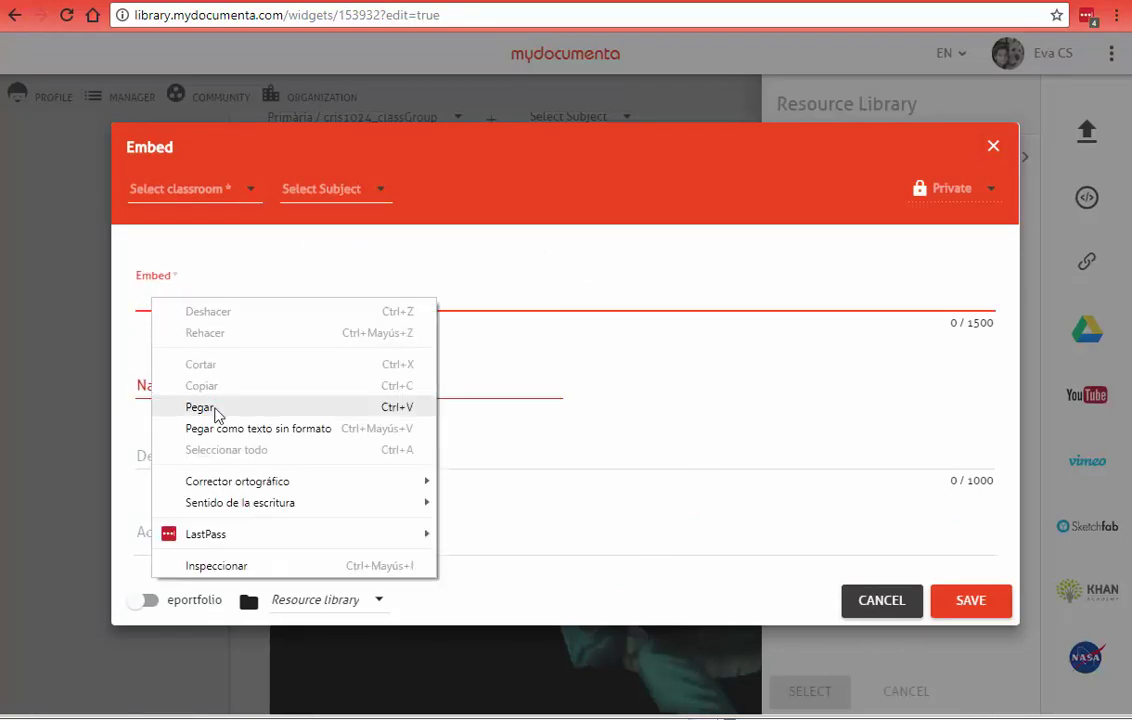
left_click(200, 407)
left_click(166, 460)
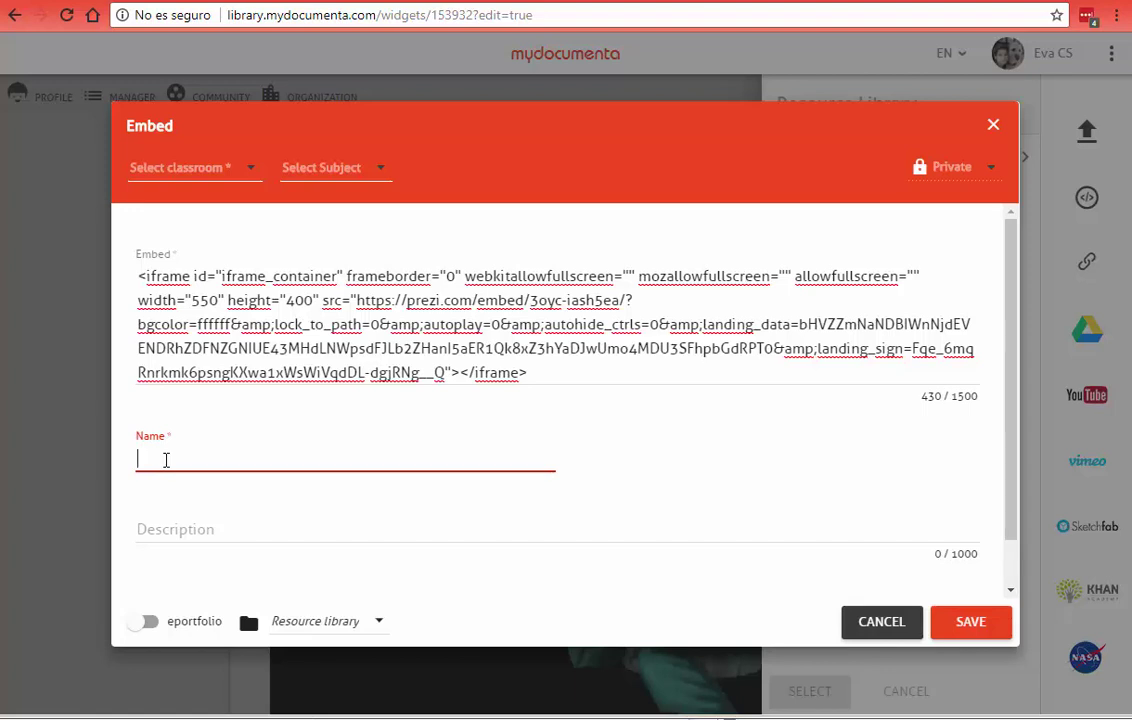
type("MY PRE")
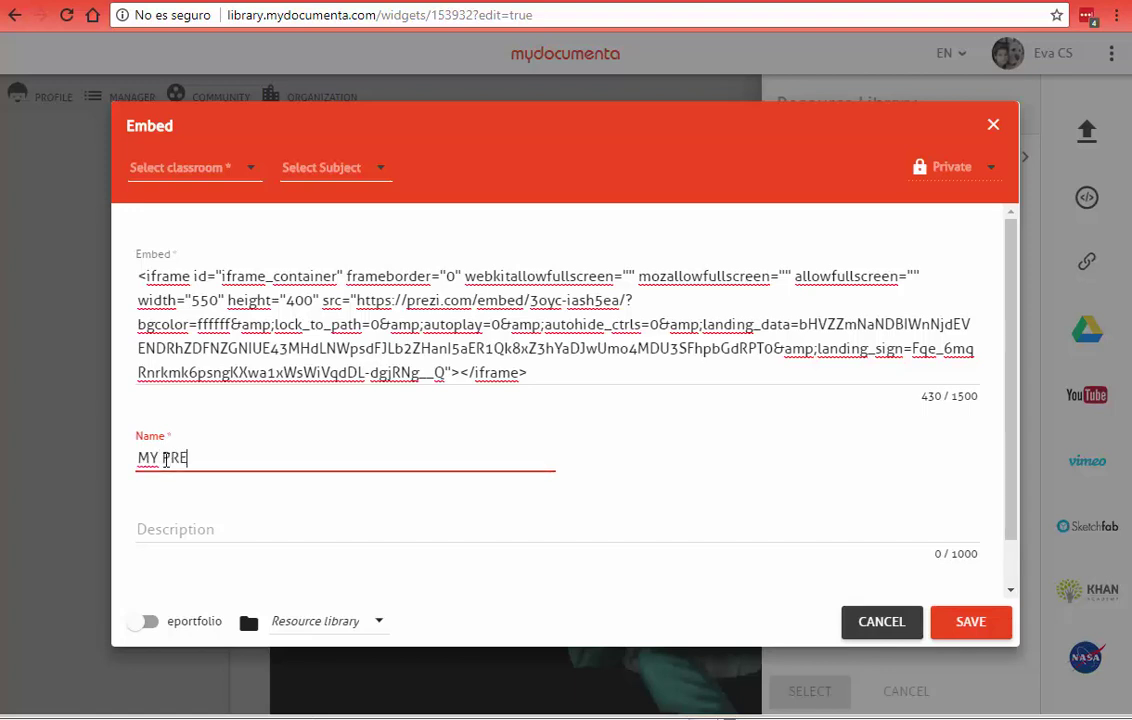
type("ZI SOBRE LOS ECOSISTEMAS")
left_click(184, 521)
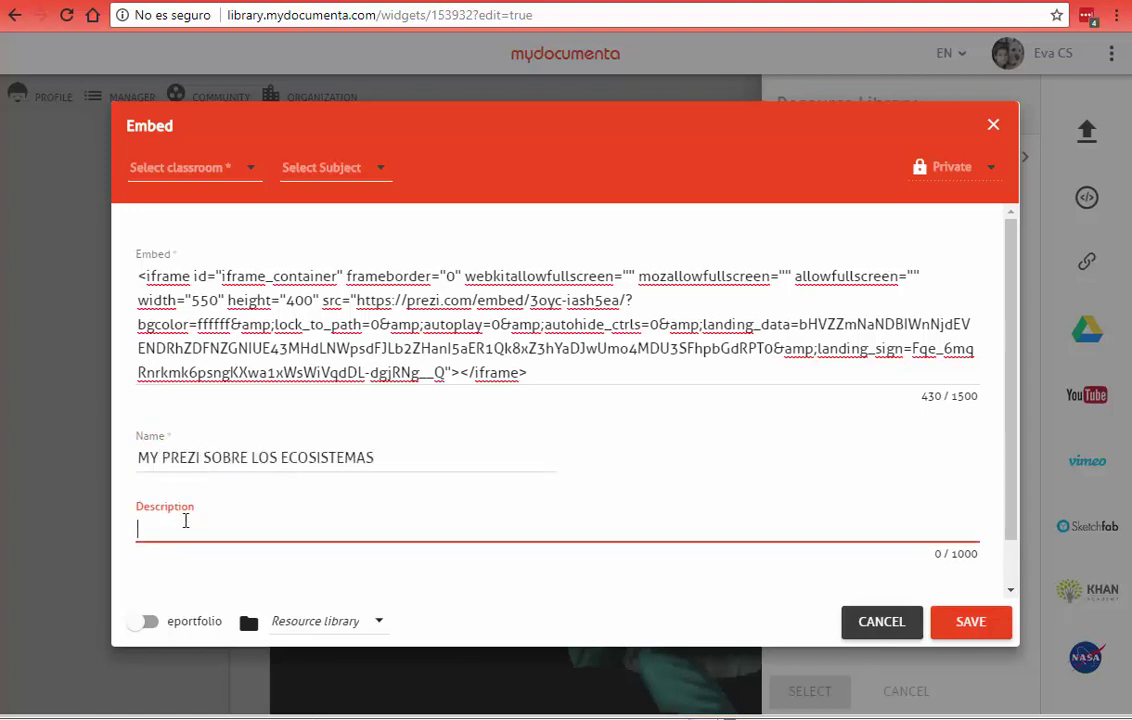
type("M")
type("i trabajo consiste en  etc etc bla")
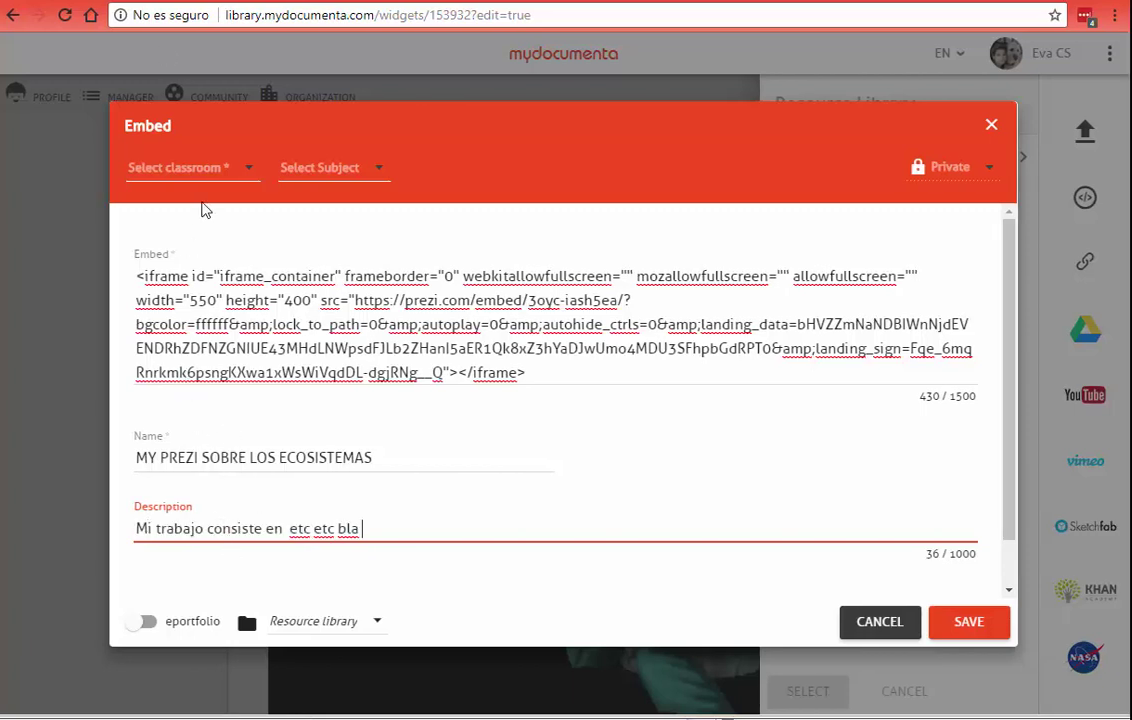
Step: Assign the embed to the Primària classroom, leave the subject empty, and save it
left_click(217, 168)
left_click(190, 168)
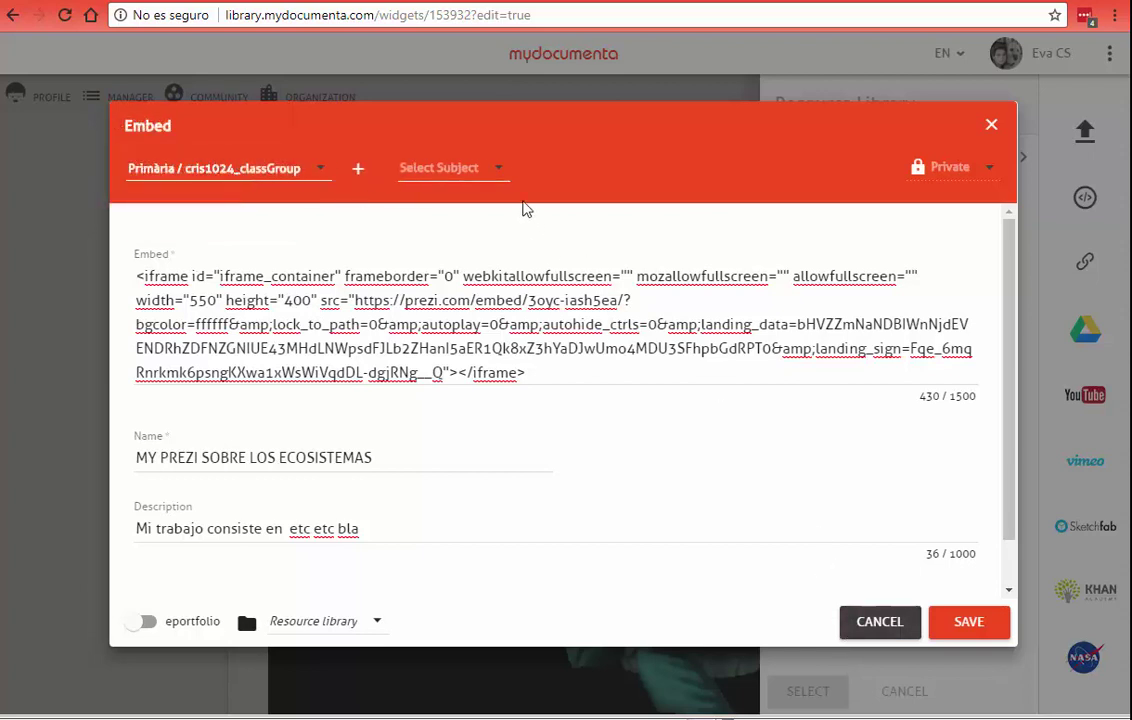
left_click(493, 169)
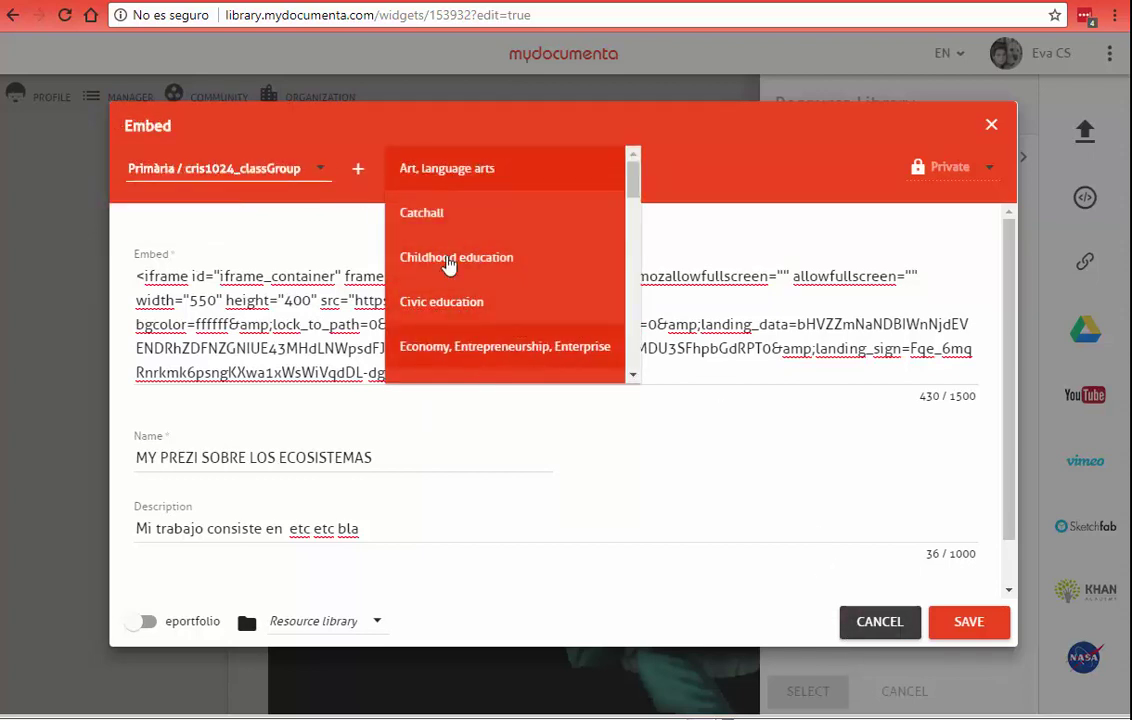
left_click(446, 126)
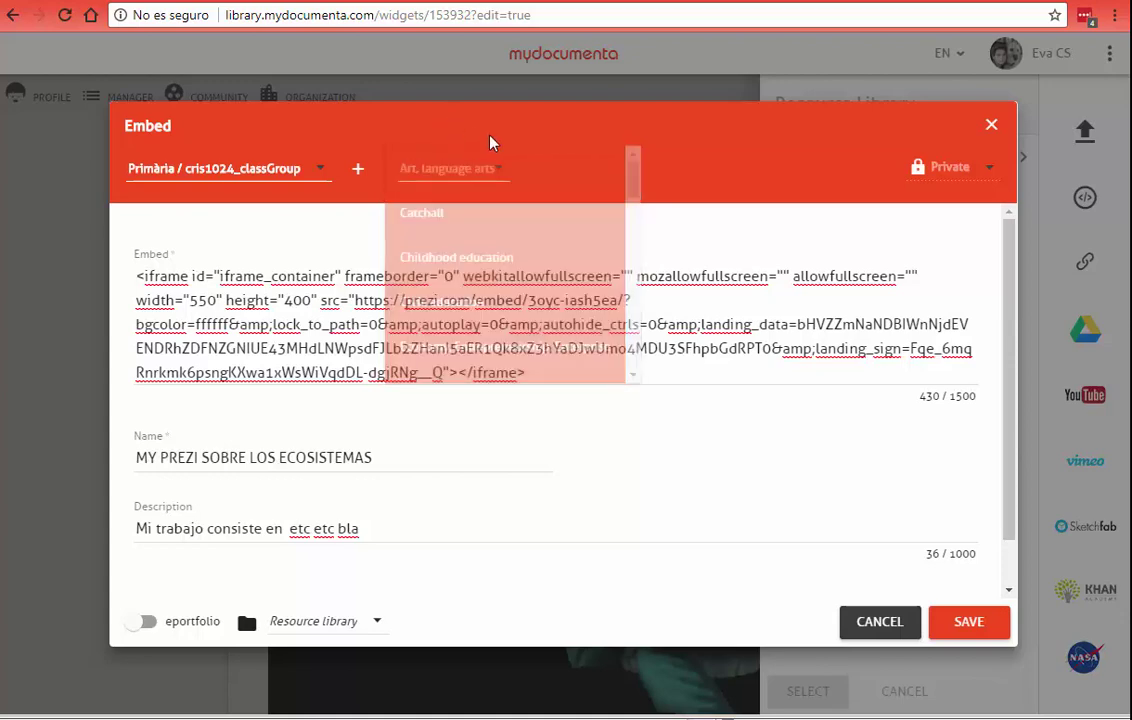
left_click(957, 625)
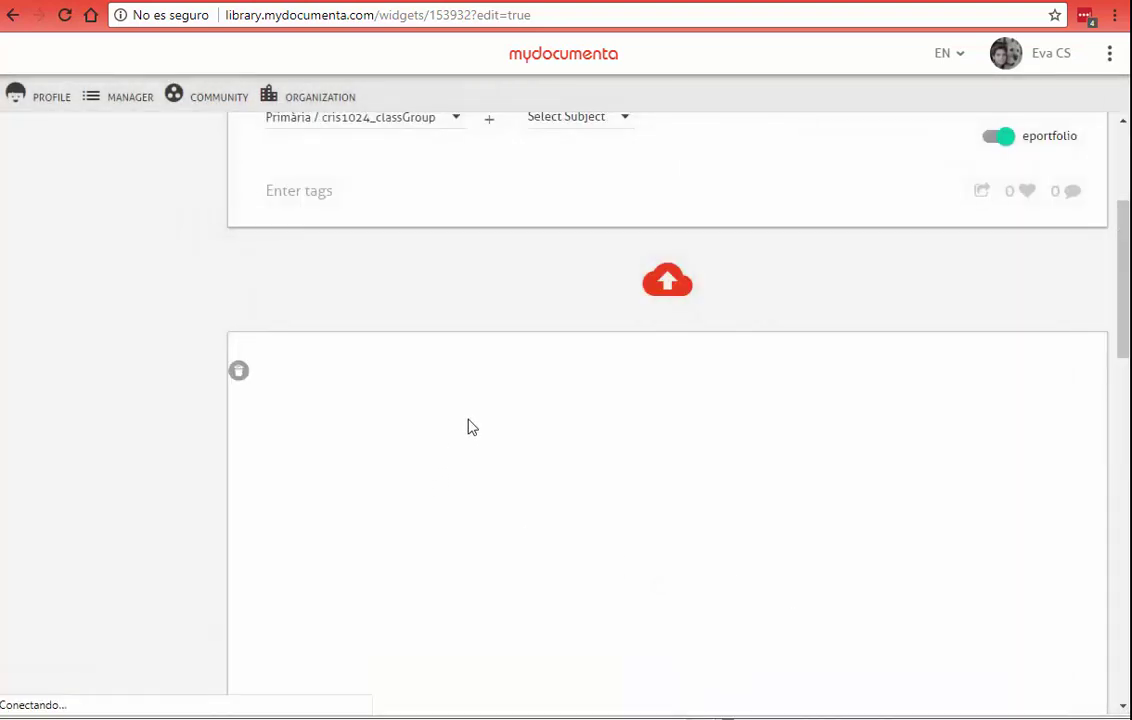
Step: Scroll to the embedded Prezi widget and start the presentation
left_click_drag(1124, 316, 1123, 436)
scroll(610, 178, "up", 4)
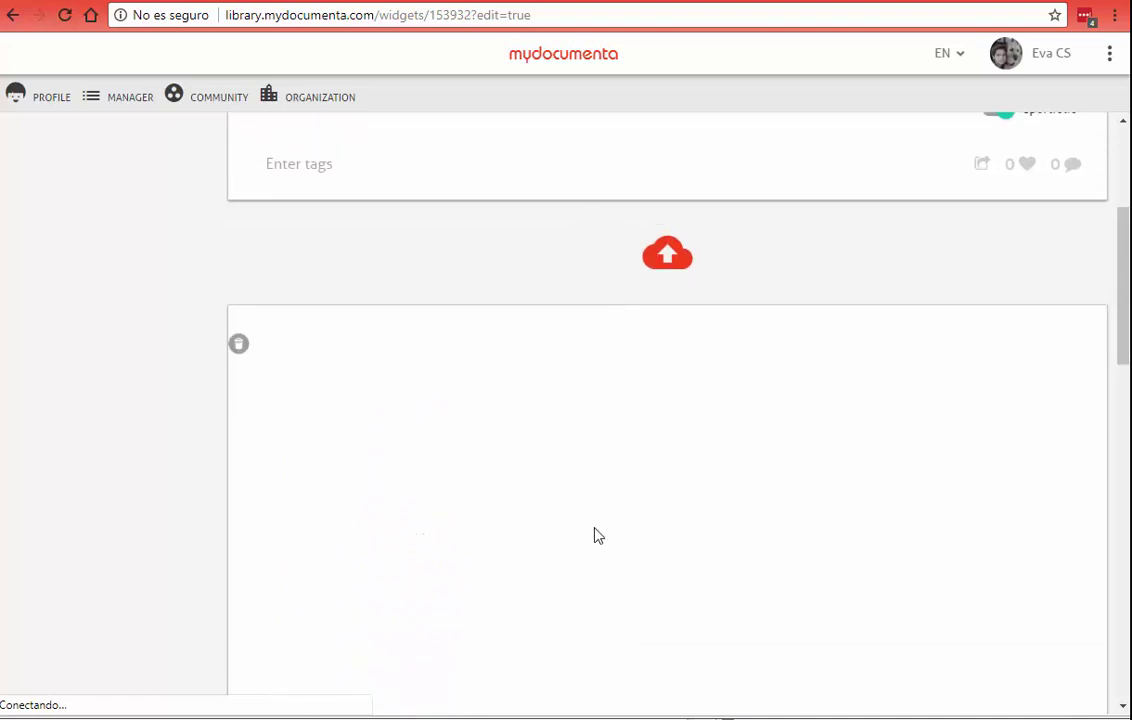
scroll(594, 530, "down", 4)
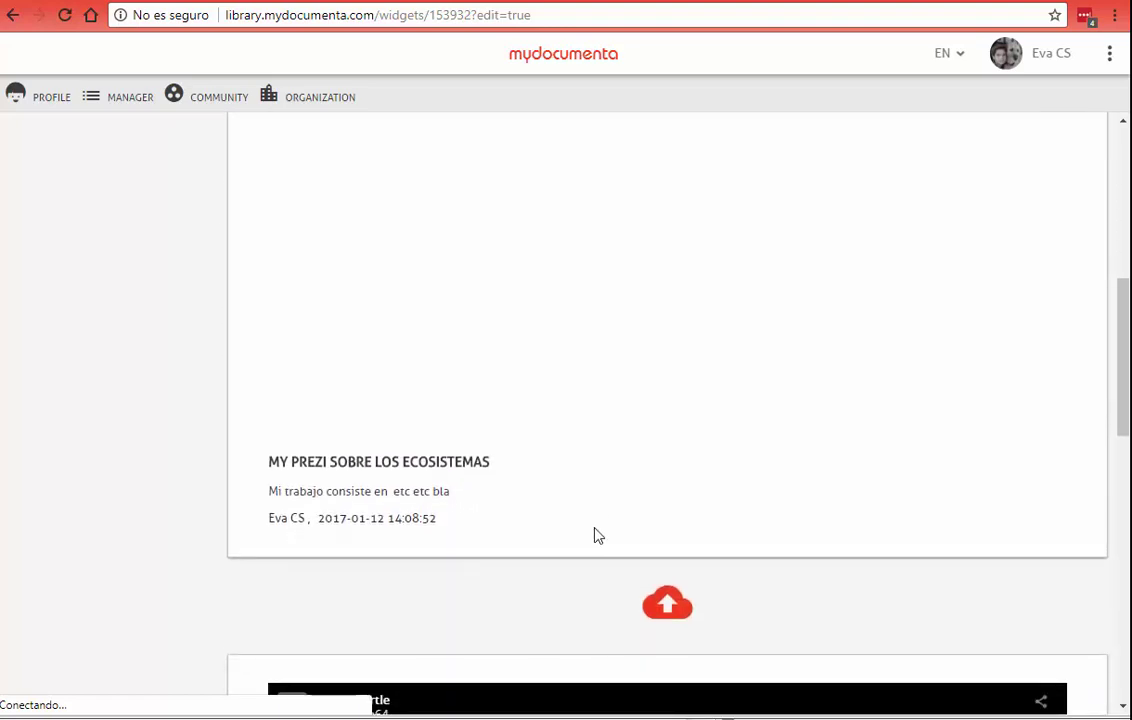
scroll(594, 536, "up", 2)
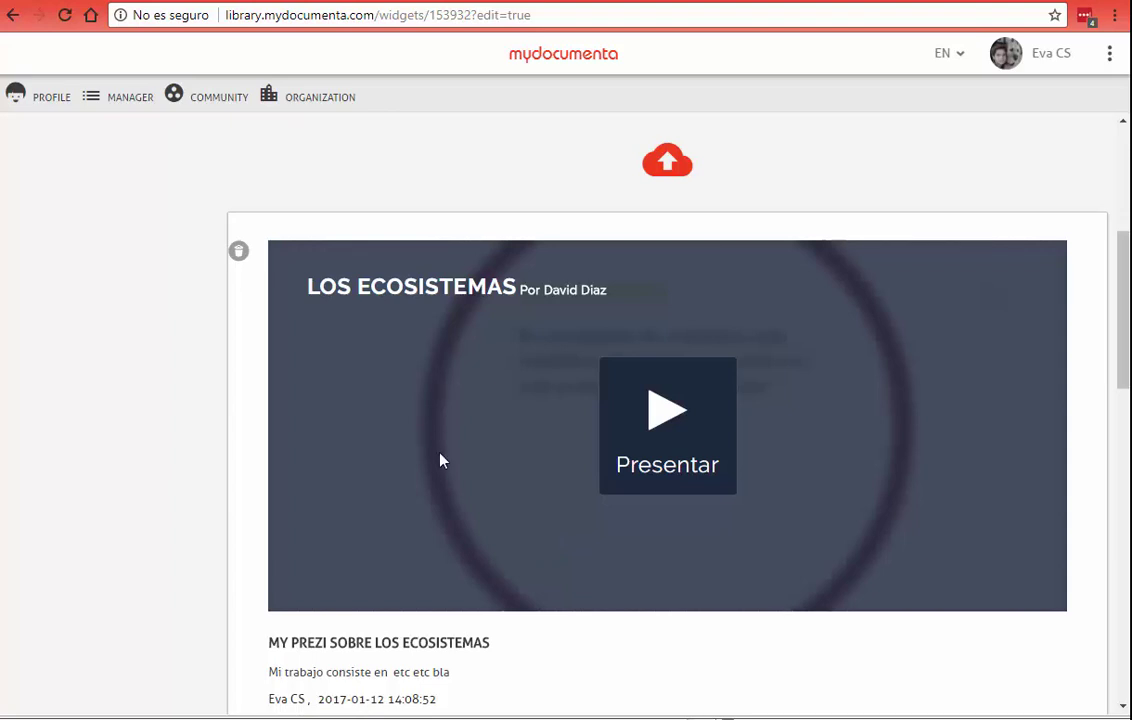
scroll(995, 300, "up", 4)
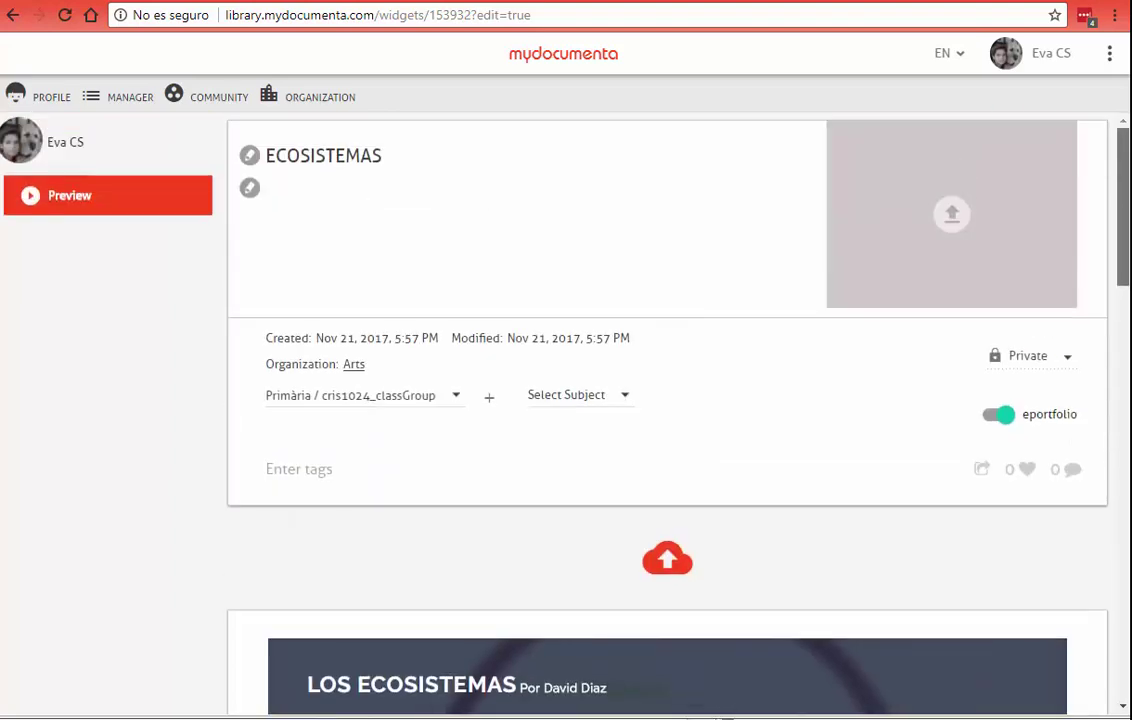
scroll(600, 400, "down", 3)
scroll(600, 400, "up", 3)
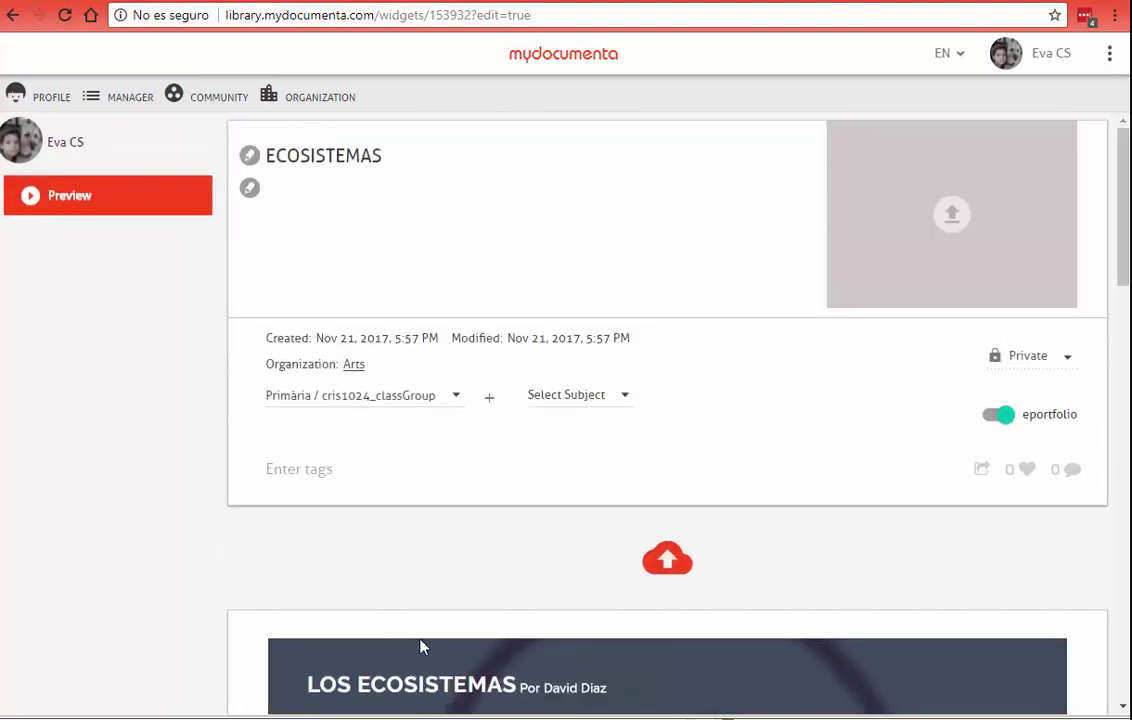
scroll(500, 600, "down", 3)
left_click(644, 548)
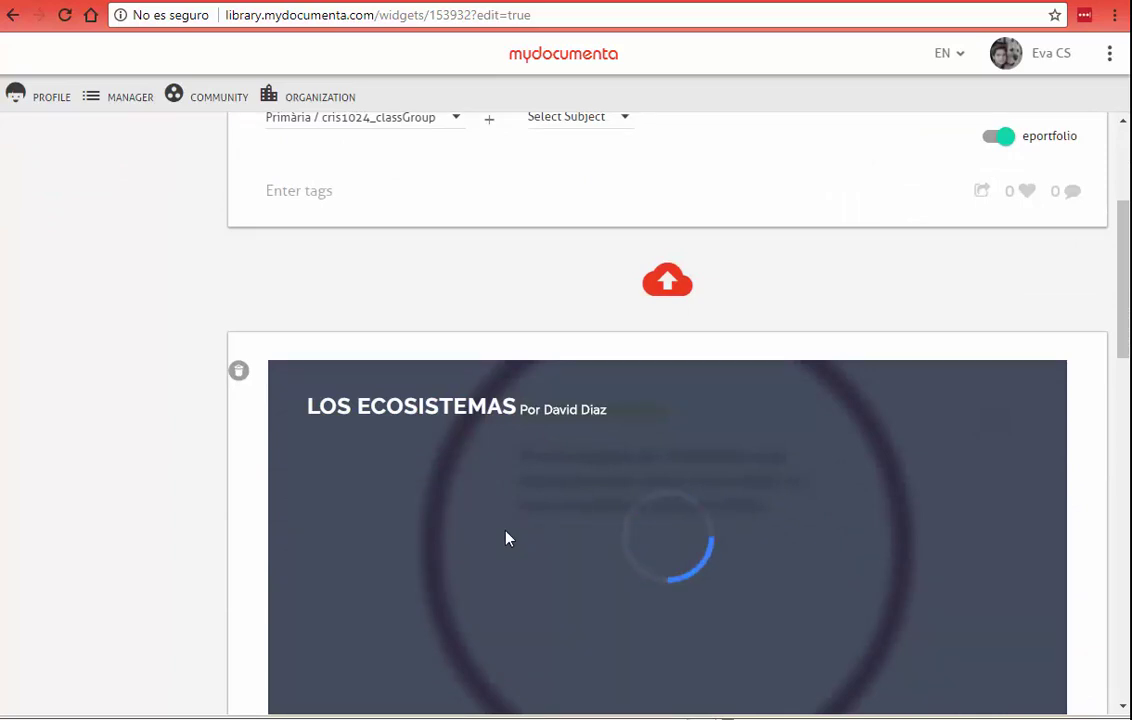
Step: Mute the Prezi's sound and advance it to the next step
scroll(508, 538, "down", 3)
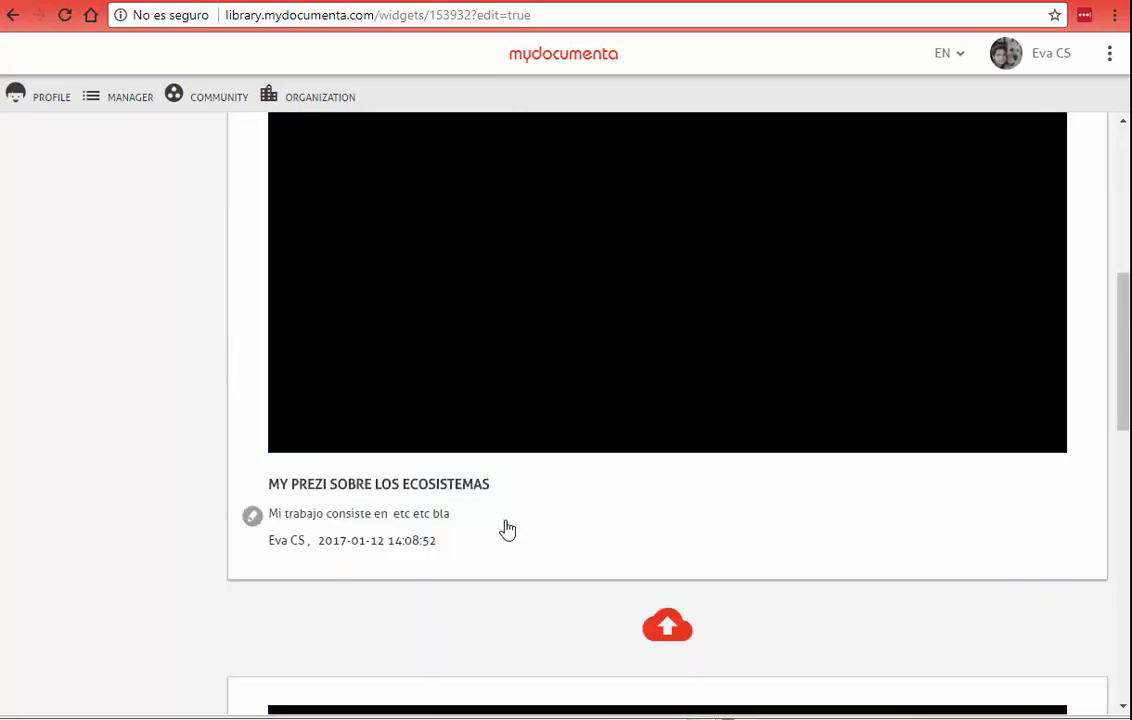
scroll(341, 551, "down", 4)
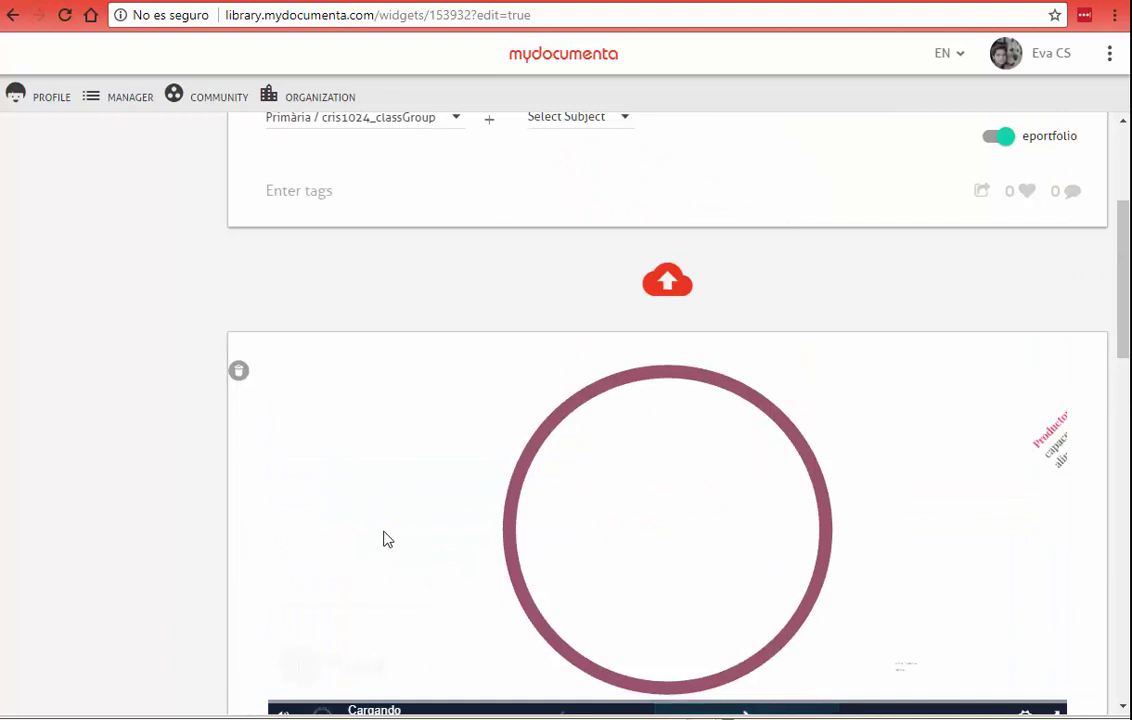
left_click_drag(1124, 365, 1124, 400)
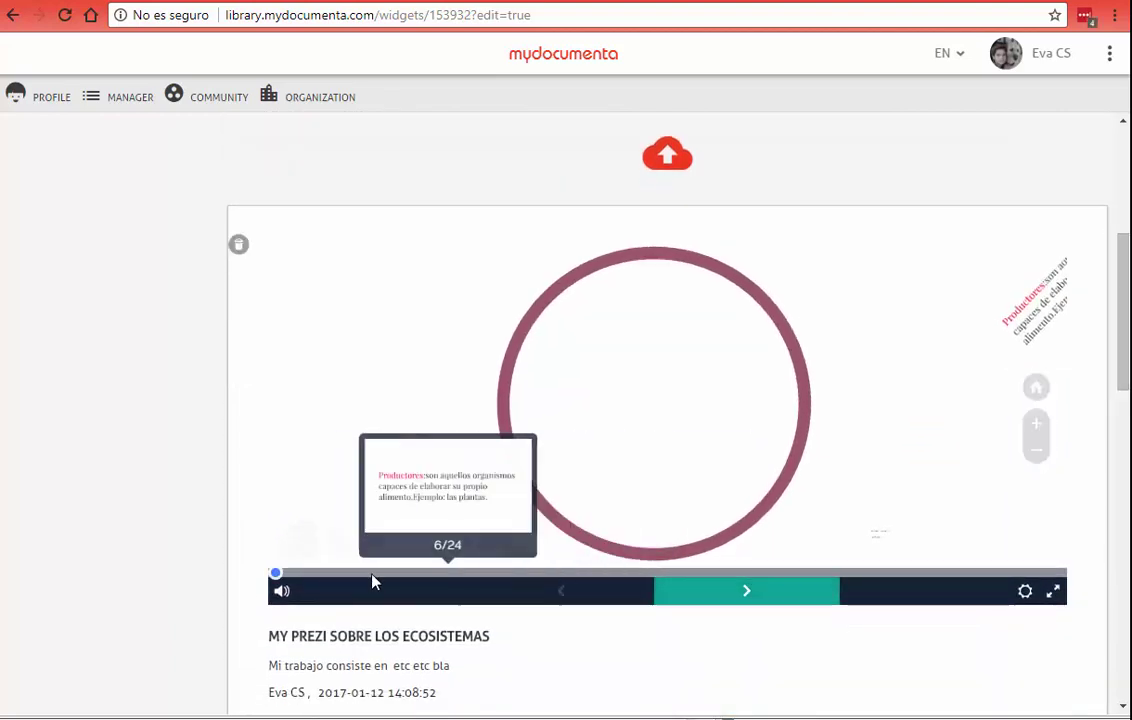
left_click(281, 591)
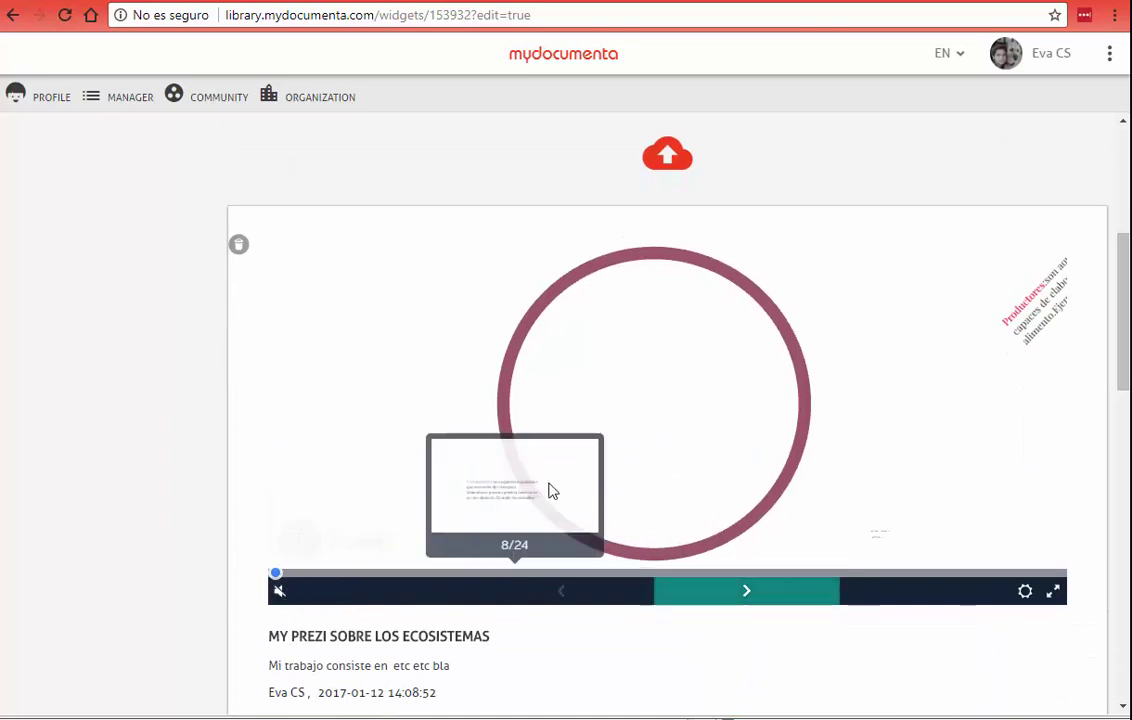
left_click(599, 392)
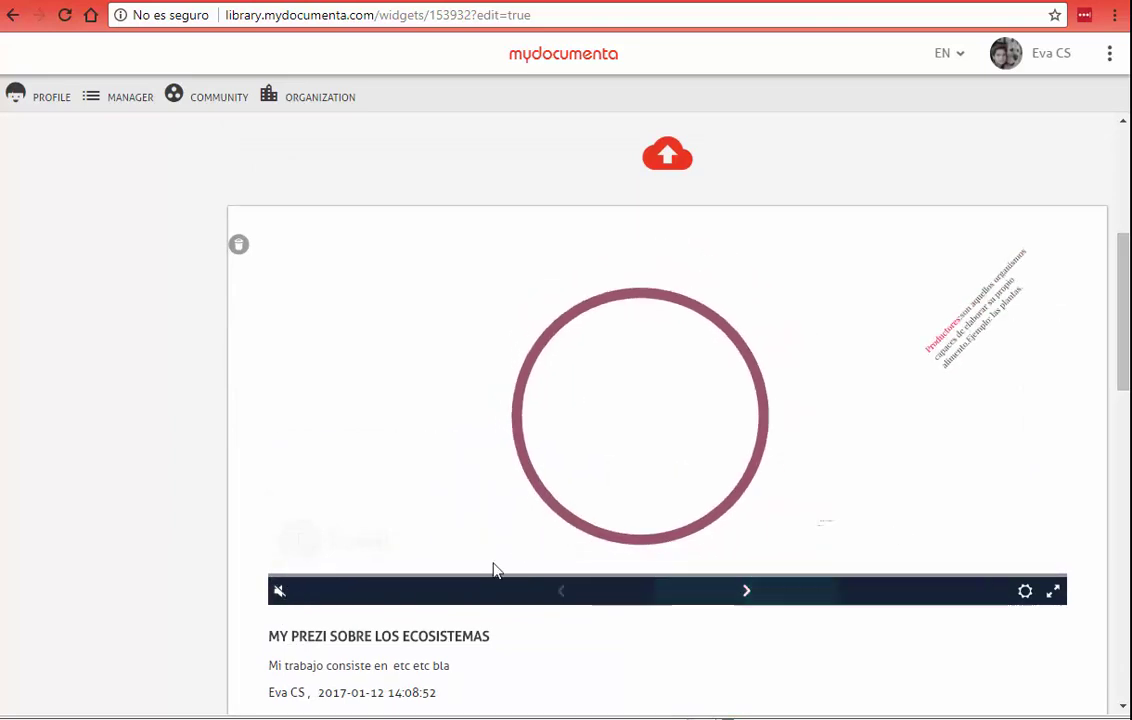
scroll(270, 615, "down", 3)
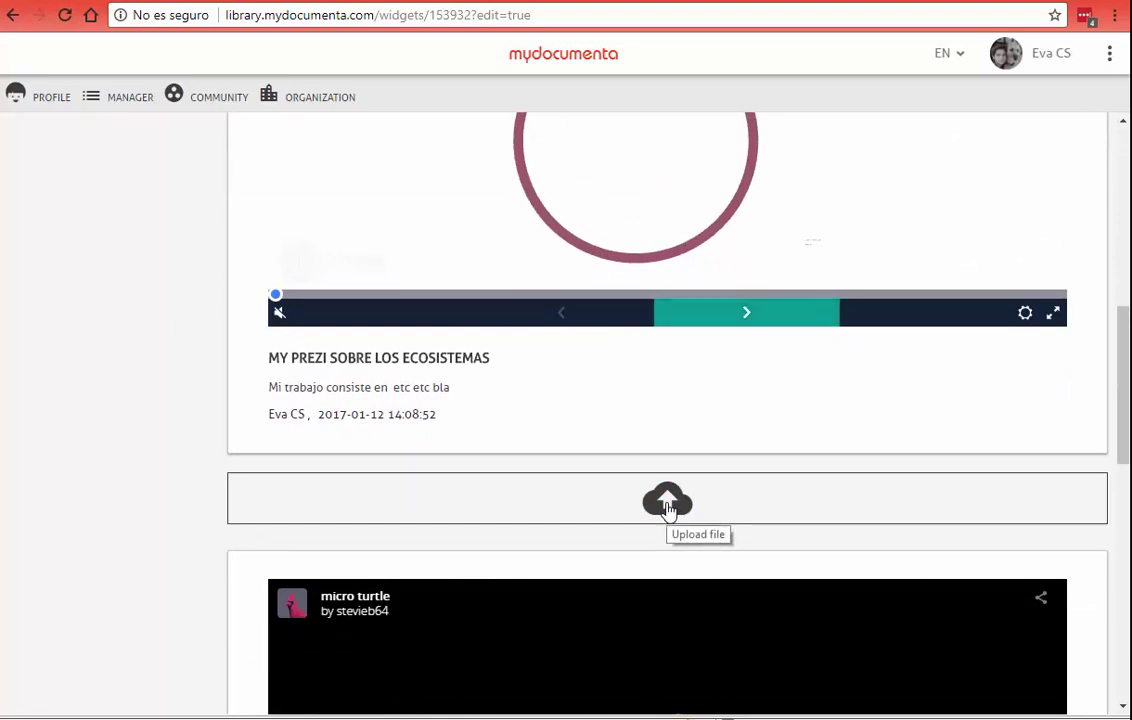
Step: Open the external Link form below the Prezi, then switch to the Prezi browser tab
left_click(668, 505)
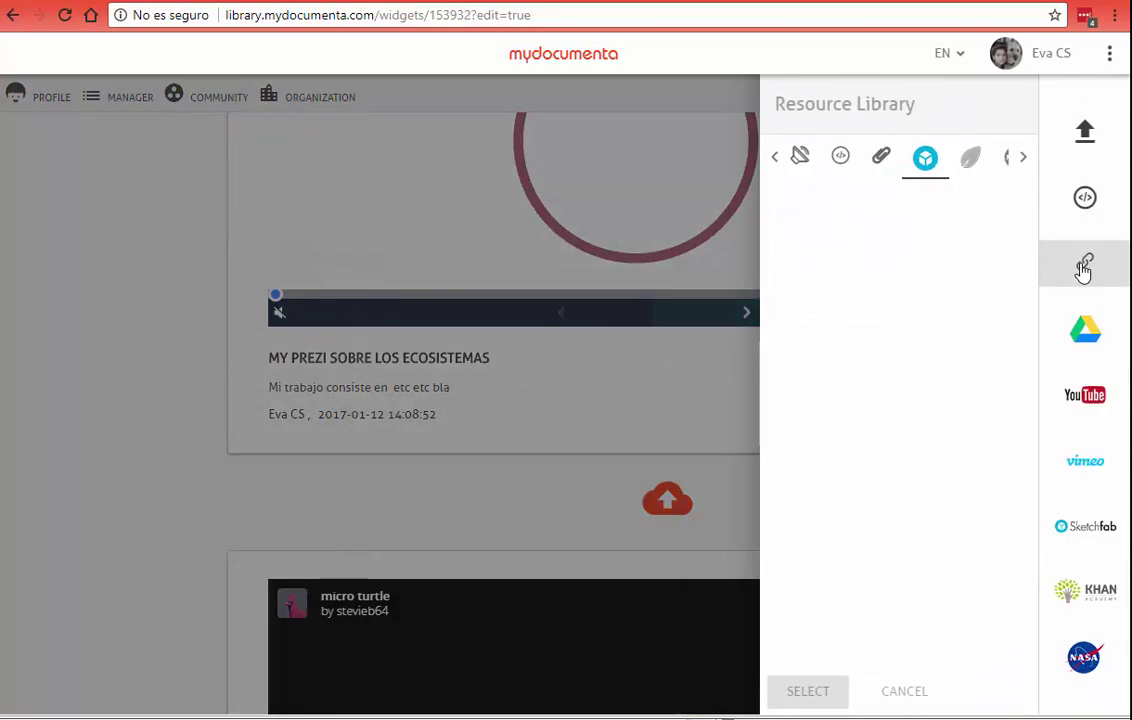
left_click(1084, 266)
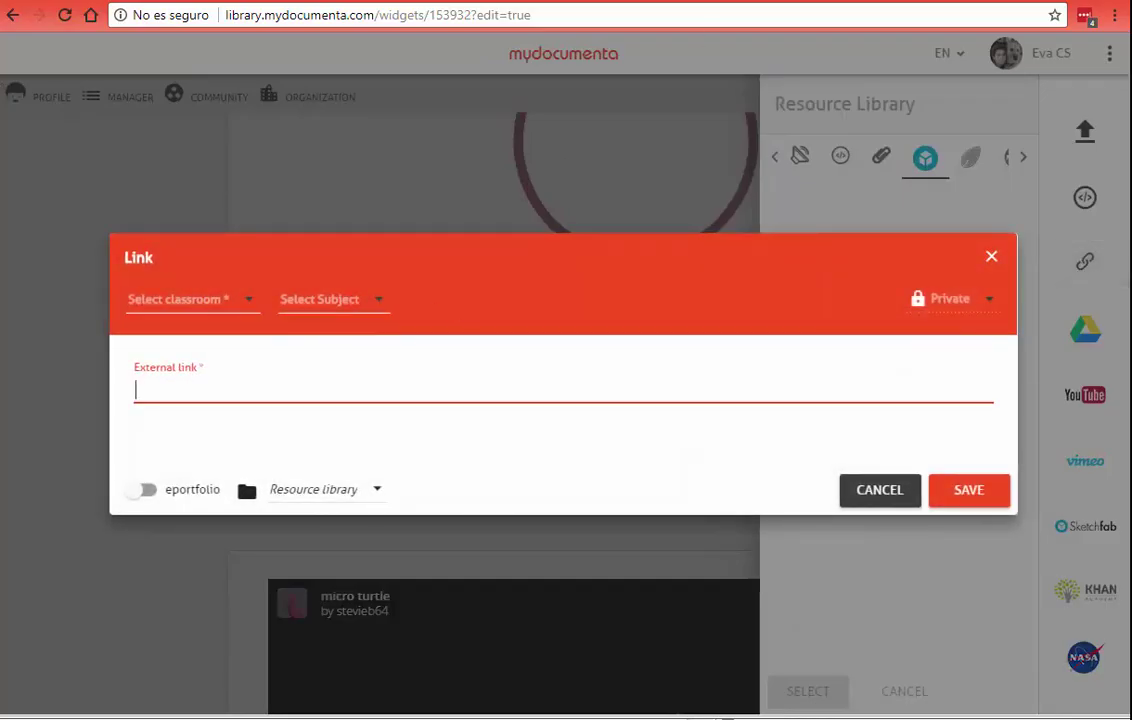
left_click(884, 2)
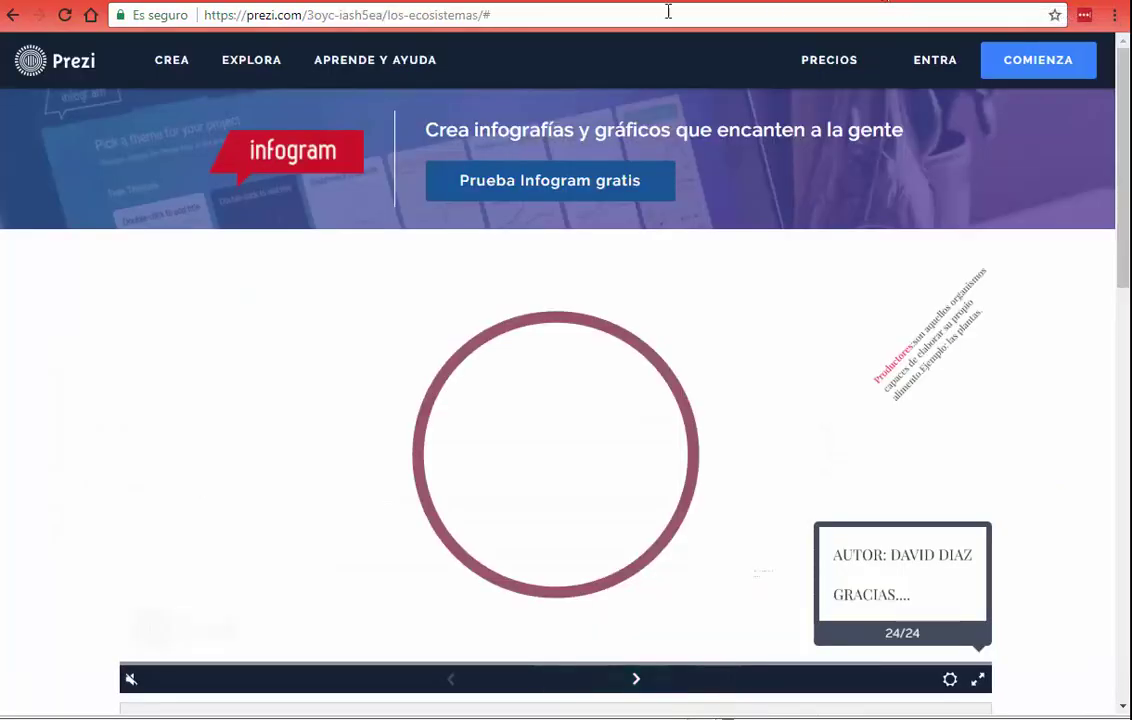
Step: Search 'los ecosistemas', open the Wikipedia Ecosistema article, and copy its address
left_click(638, 13)
type("l")
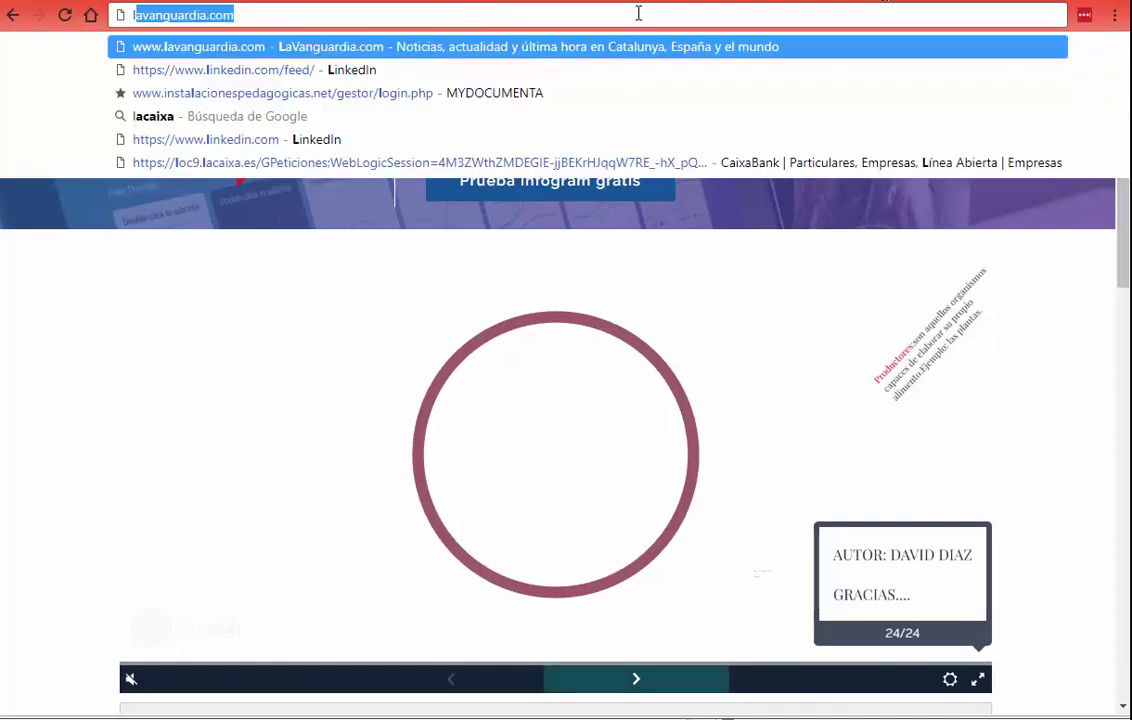
type("os ecosistemas")
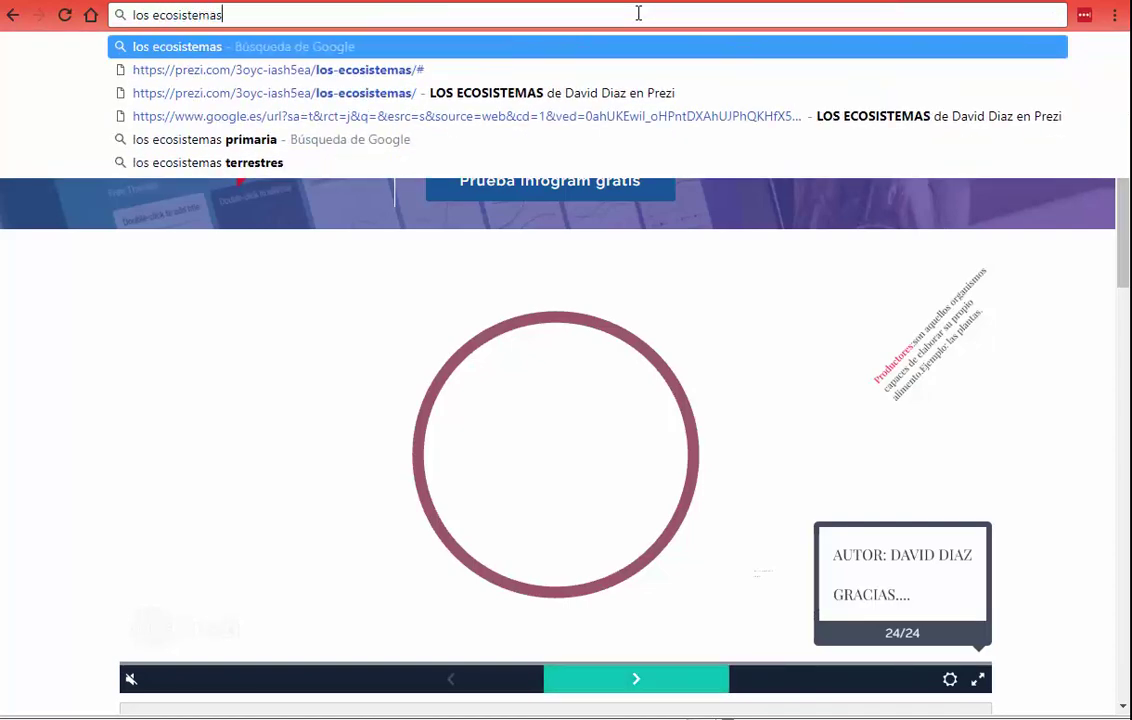
key("Return")
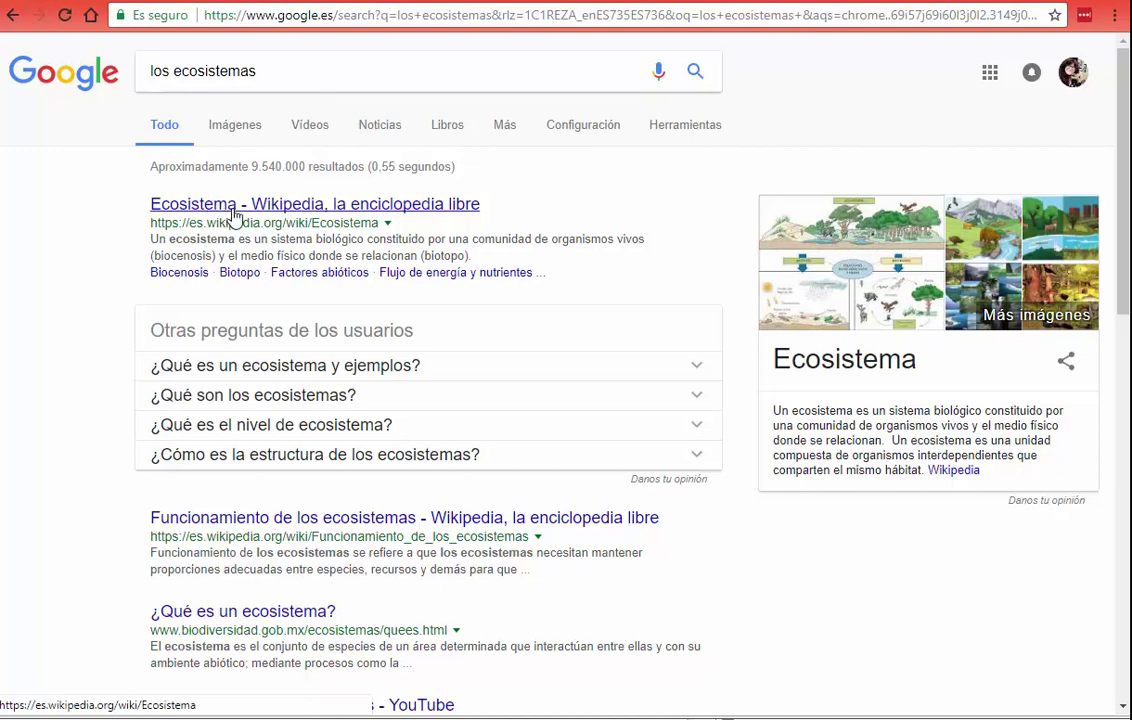
left_click(233, 210)
left_click(303, 17)
key("ctrl+c")
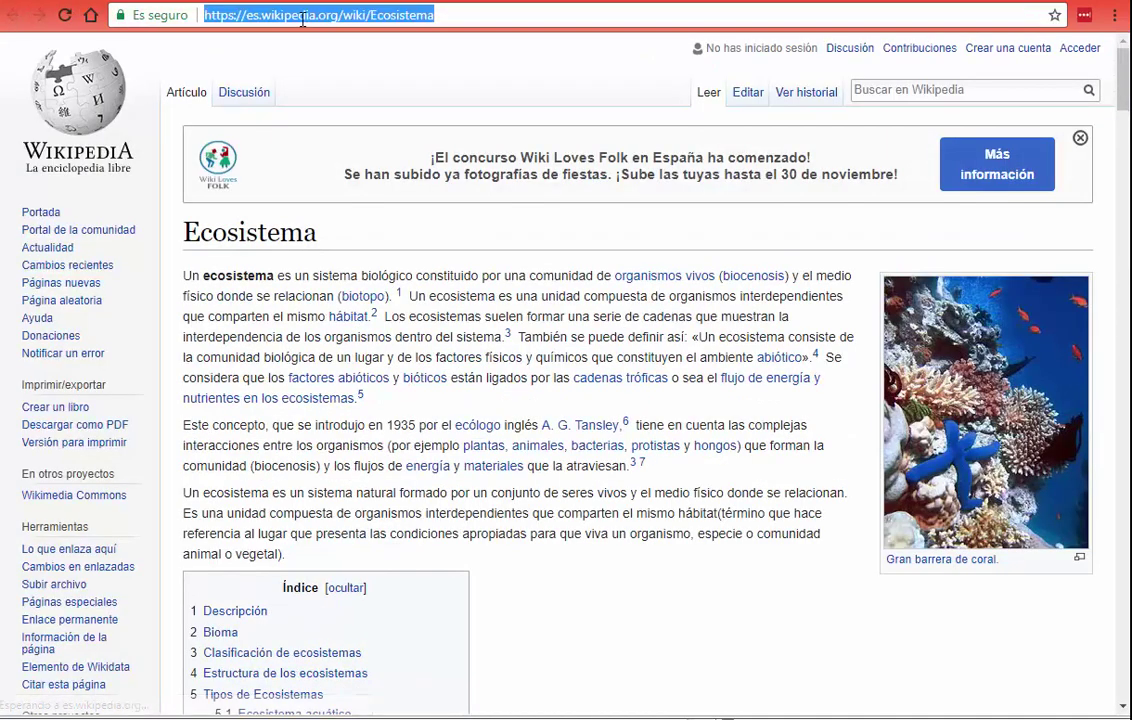
right_click(303, 19)
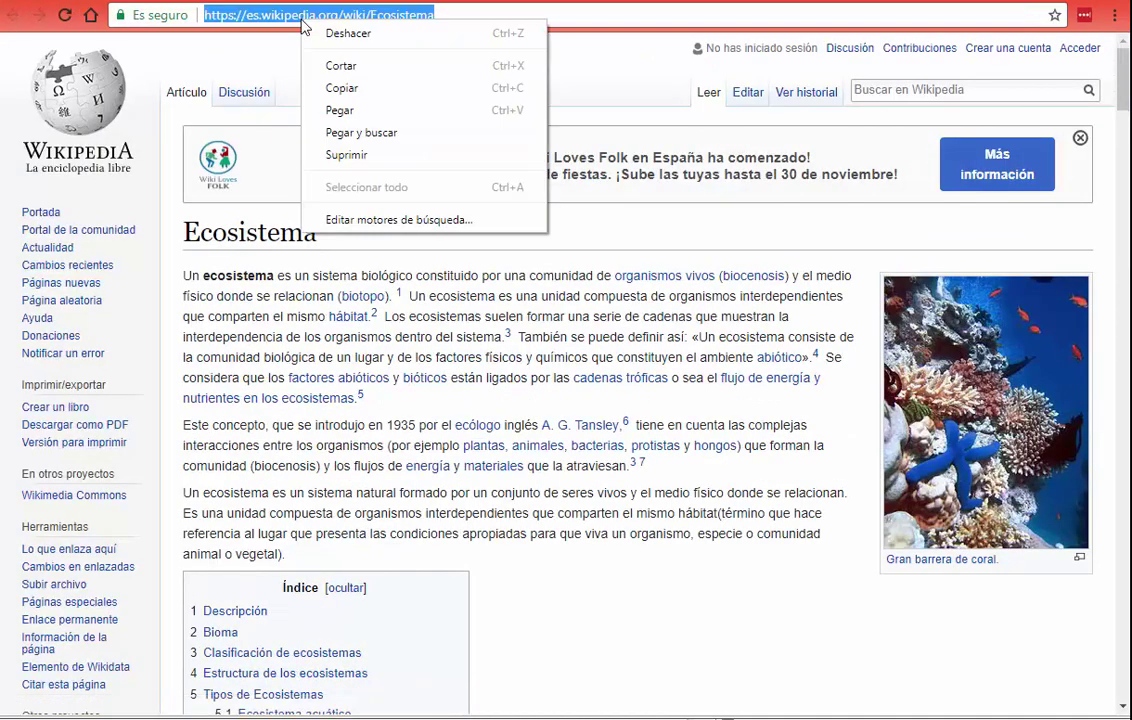
left_click(341, 88)
left_click(957, 3)
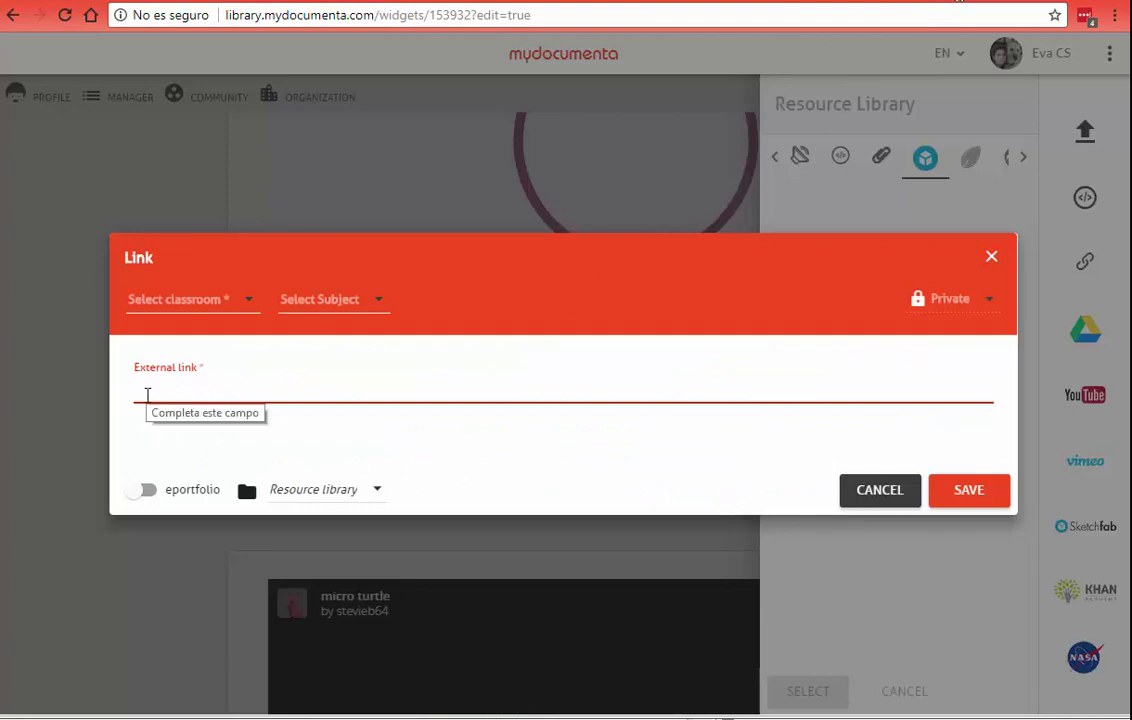
Step: Paste the Wikipedia Ecosistema address as the external link and write a short description
right_click(147, 390)
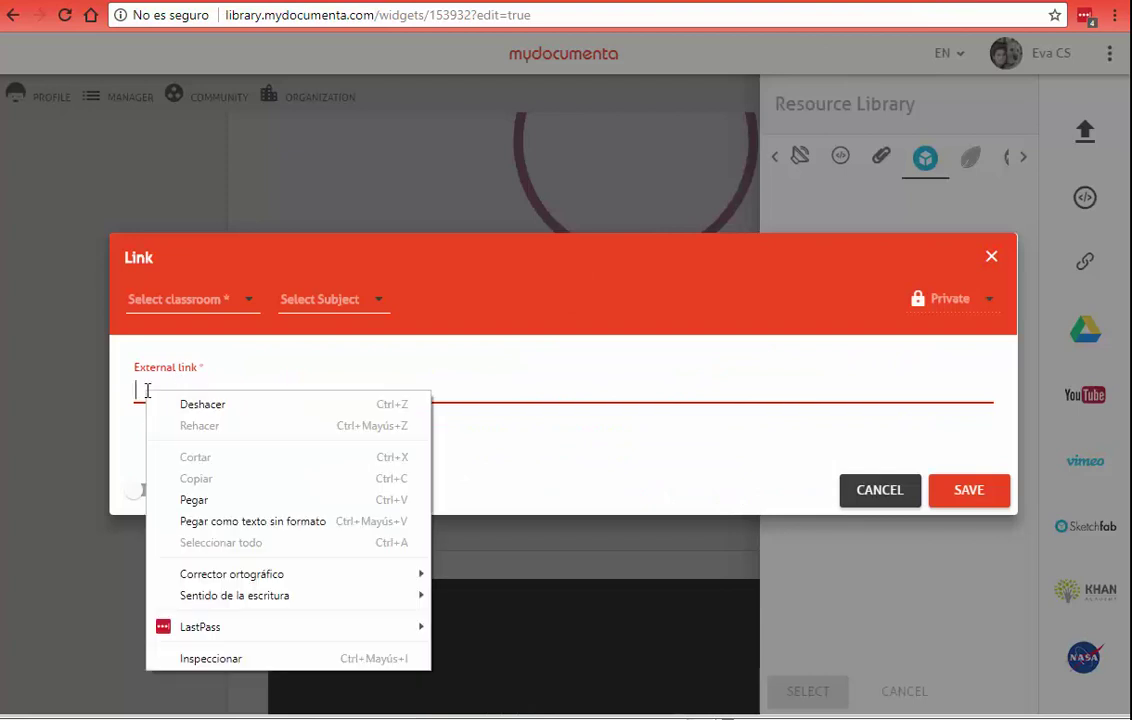
left_click(241, 499)
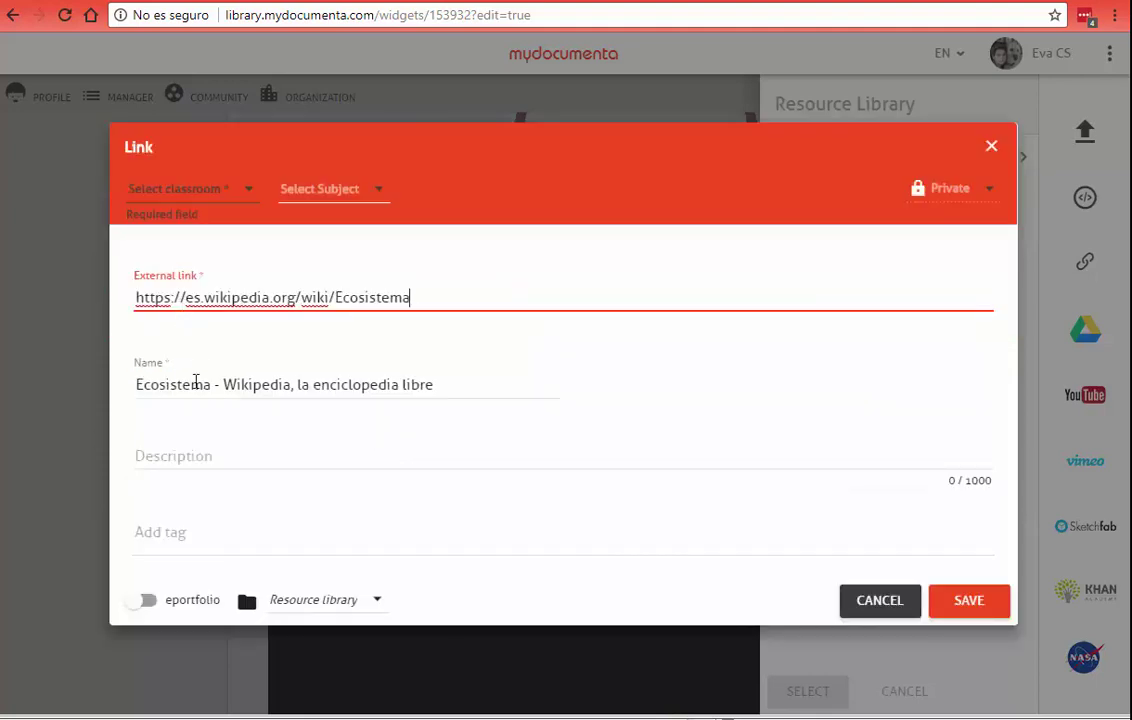
left_click(195, 384)
left_click(152, 449)
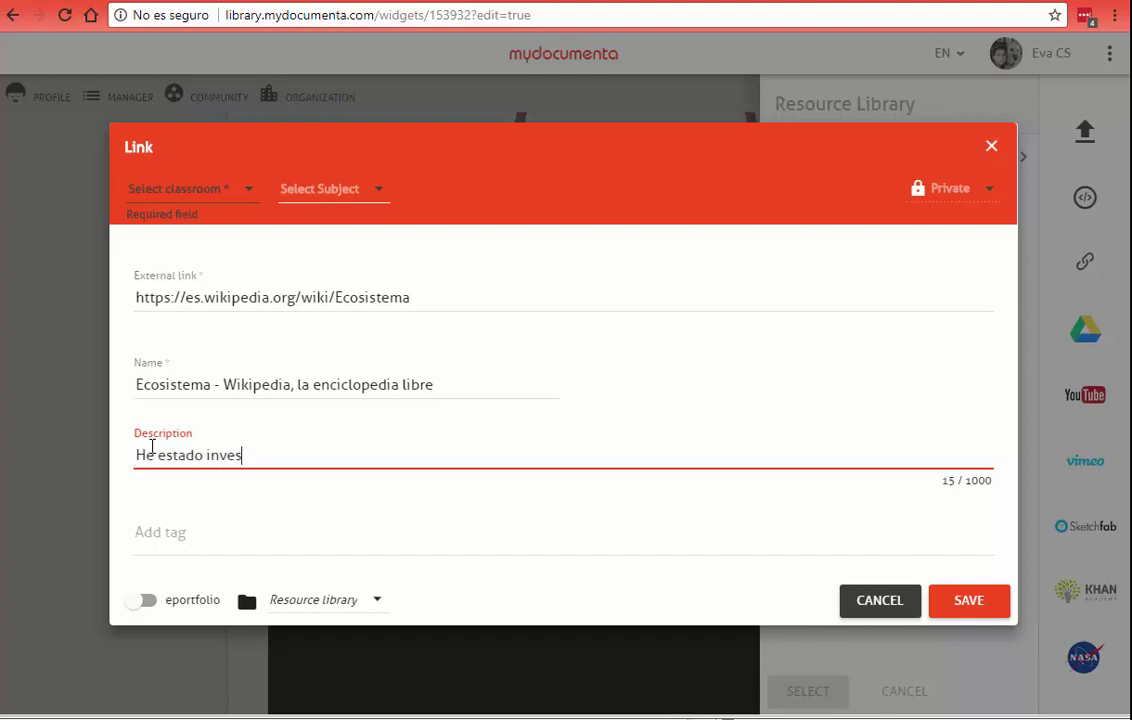
type("tigando sobre")
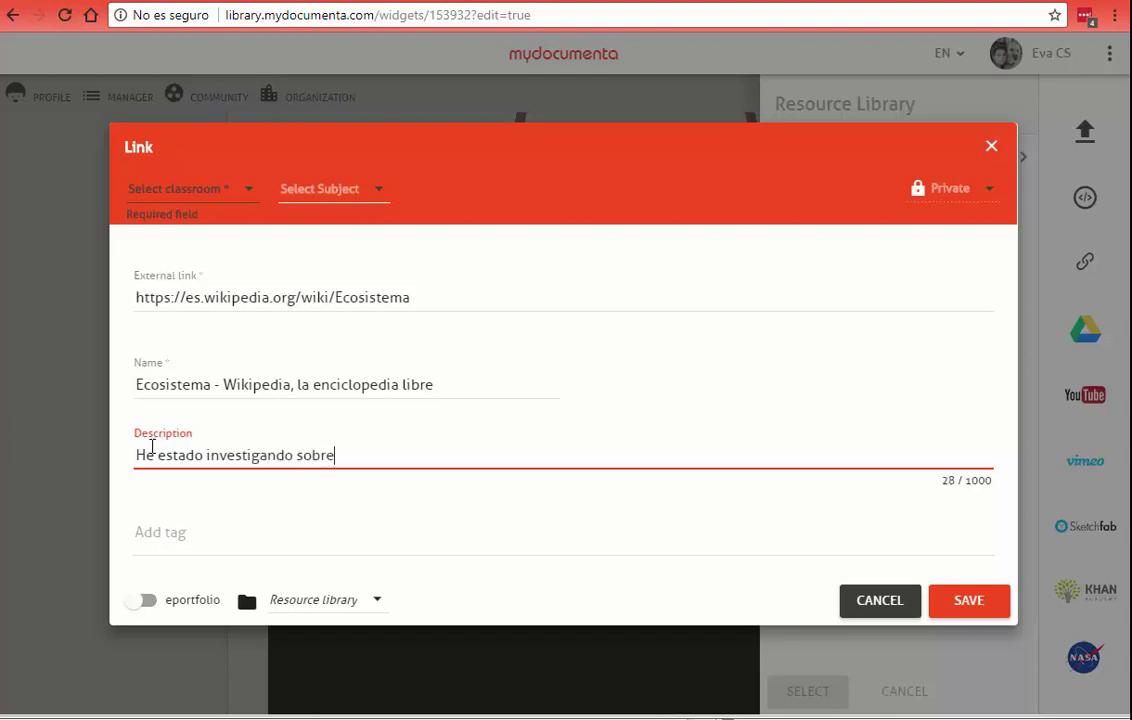
type(" los ecositememas en int")
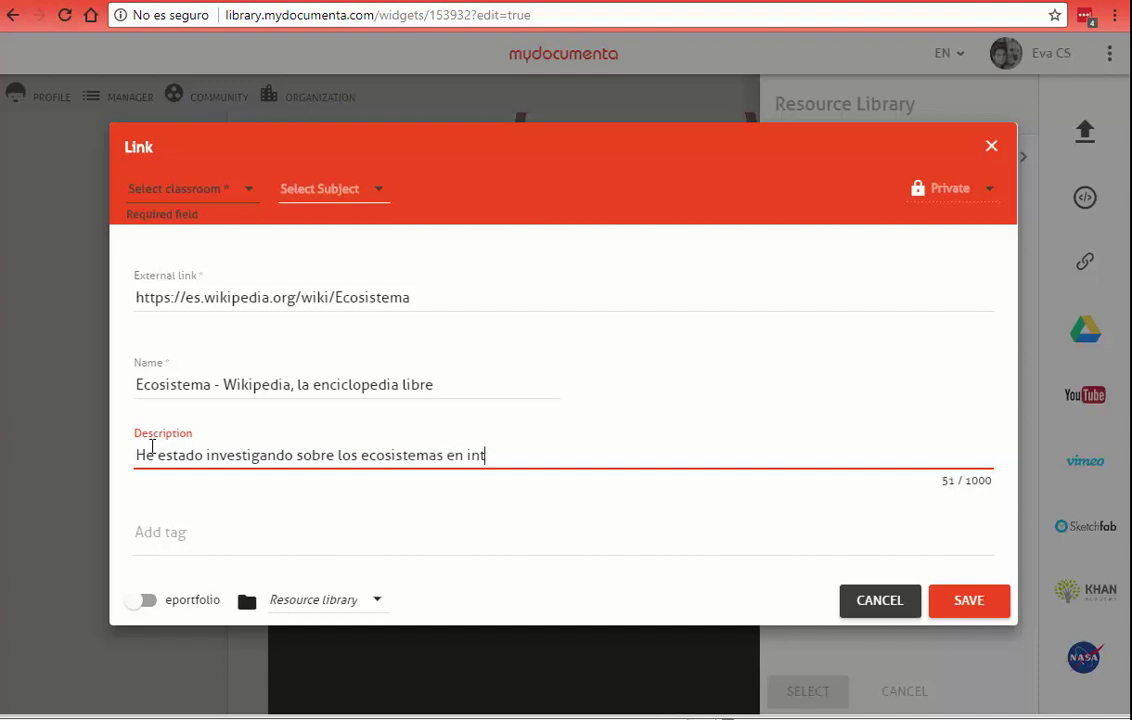
type("ernet bla bla bla")
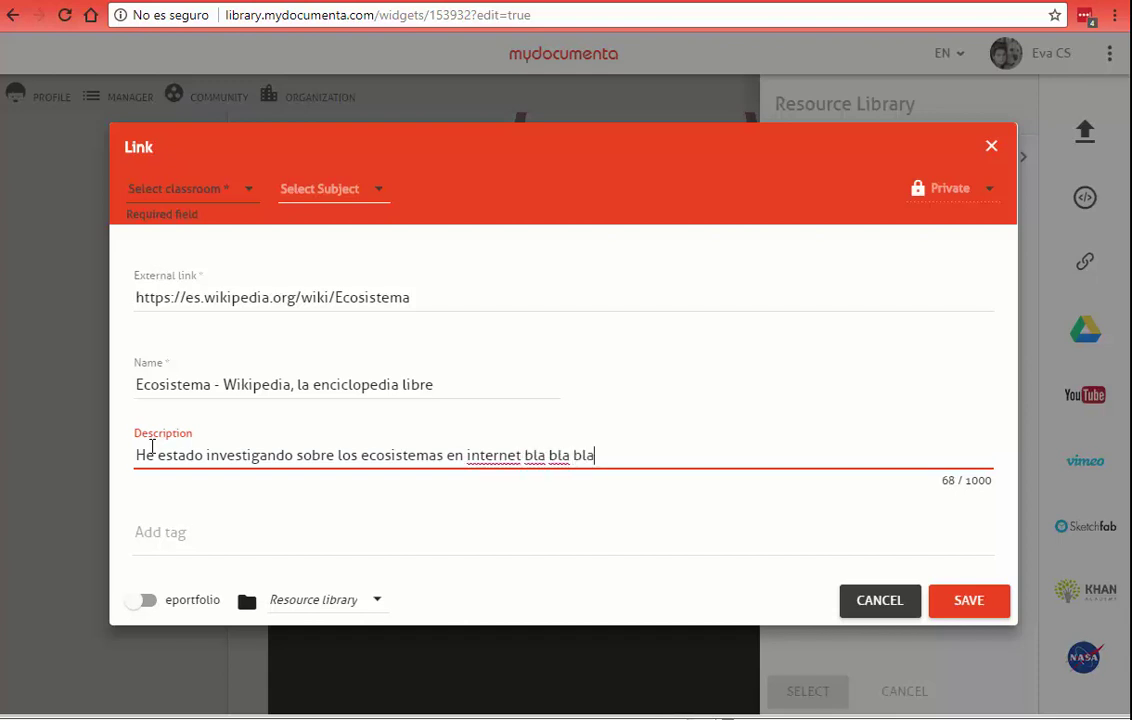
Step: Assign the link to the Primària class, tag it 'ecosistemas' and 'fauna', and save
left_click(232, 189)
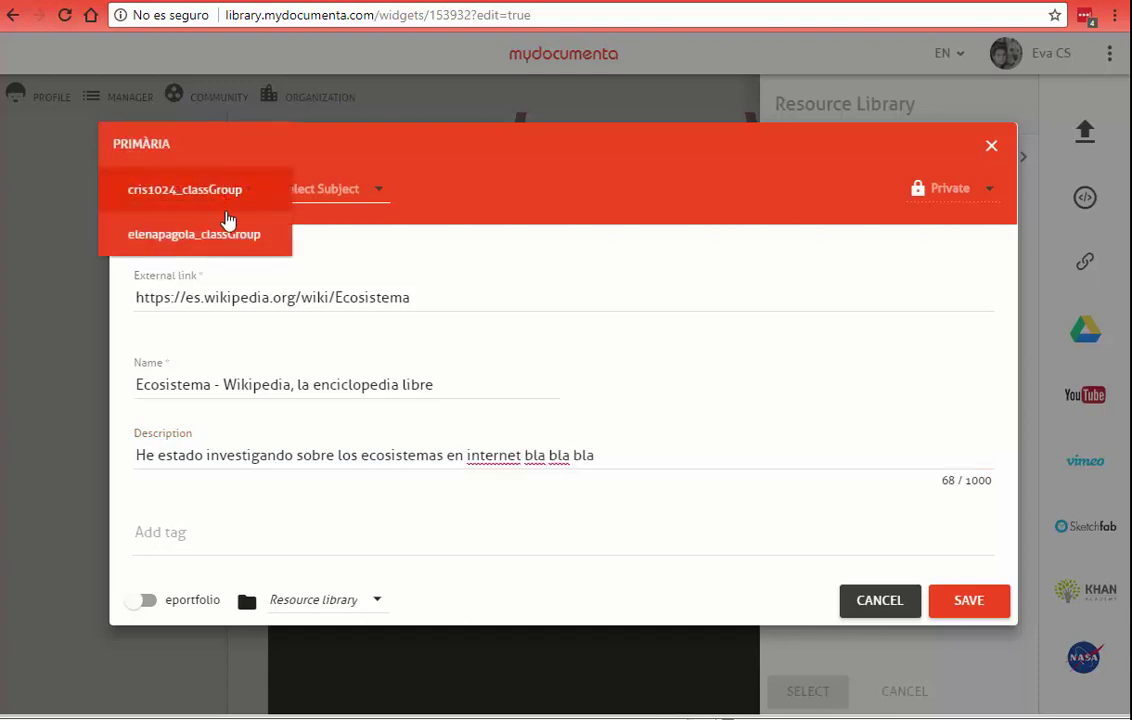
left_click(135, 190)
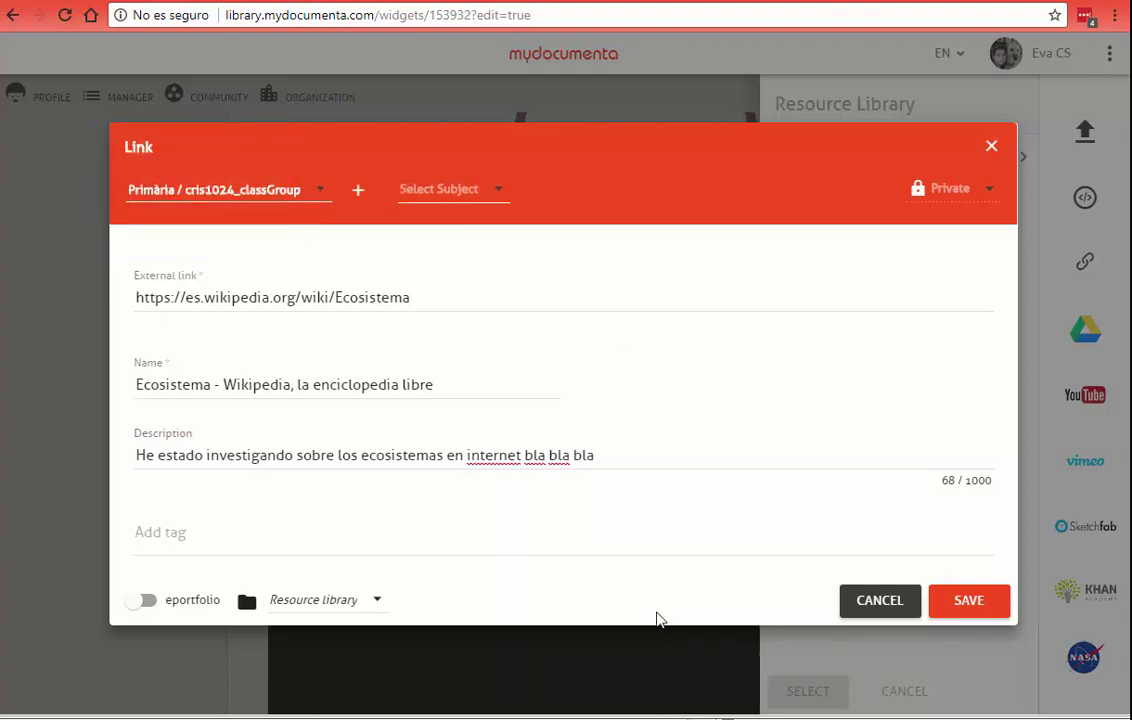
left_click(240, 541)
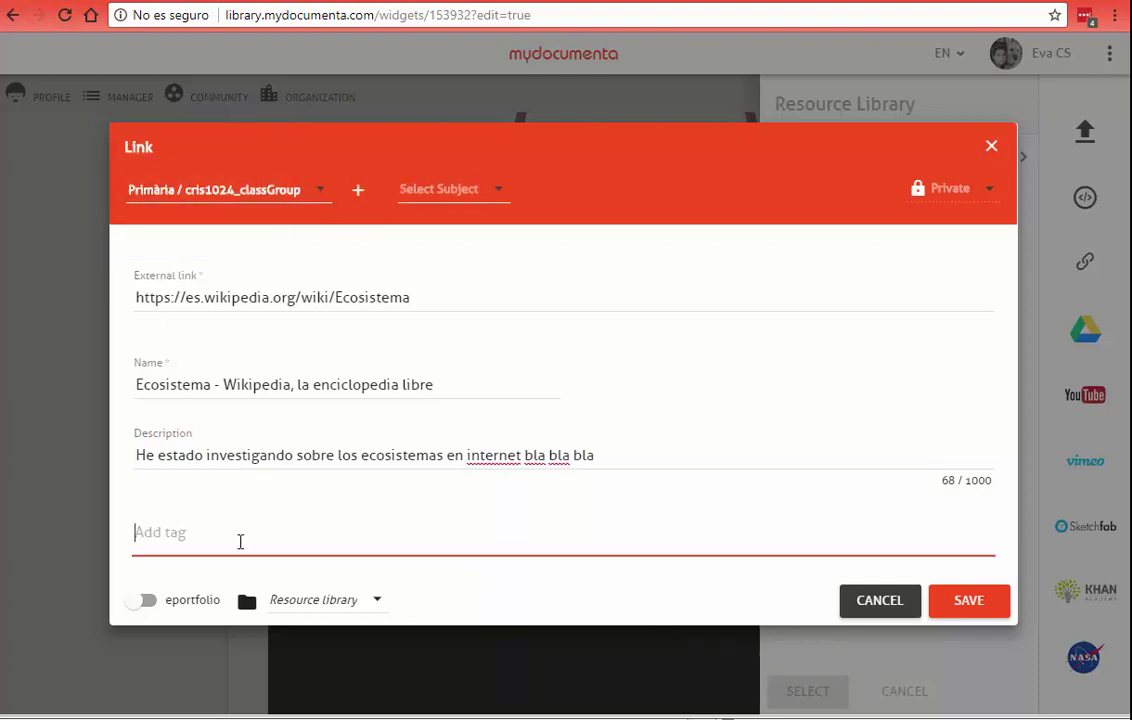
type("ecosistemas")
key("Return")
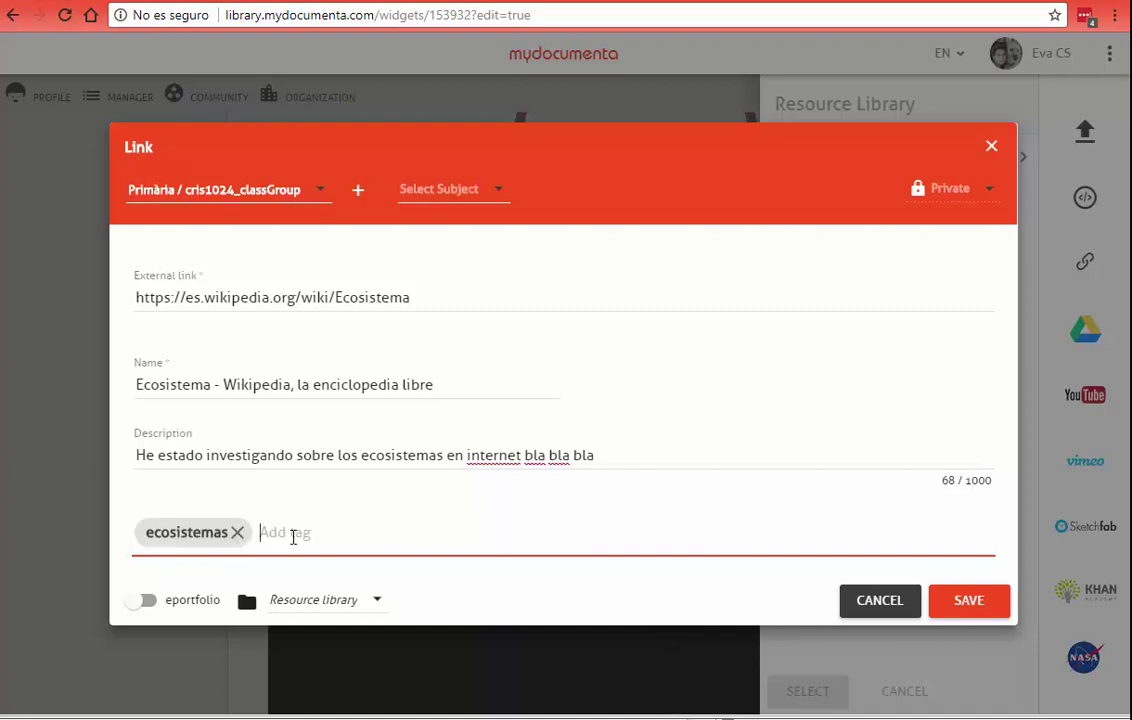
type("fauna")
key("Return")
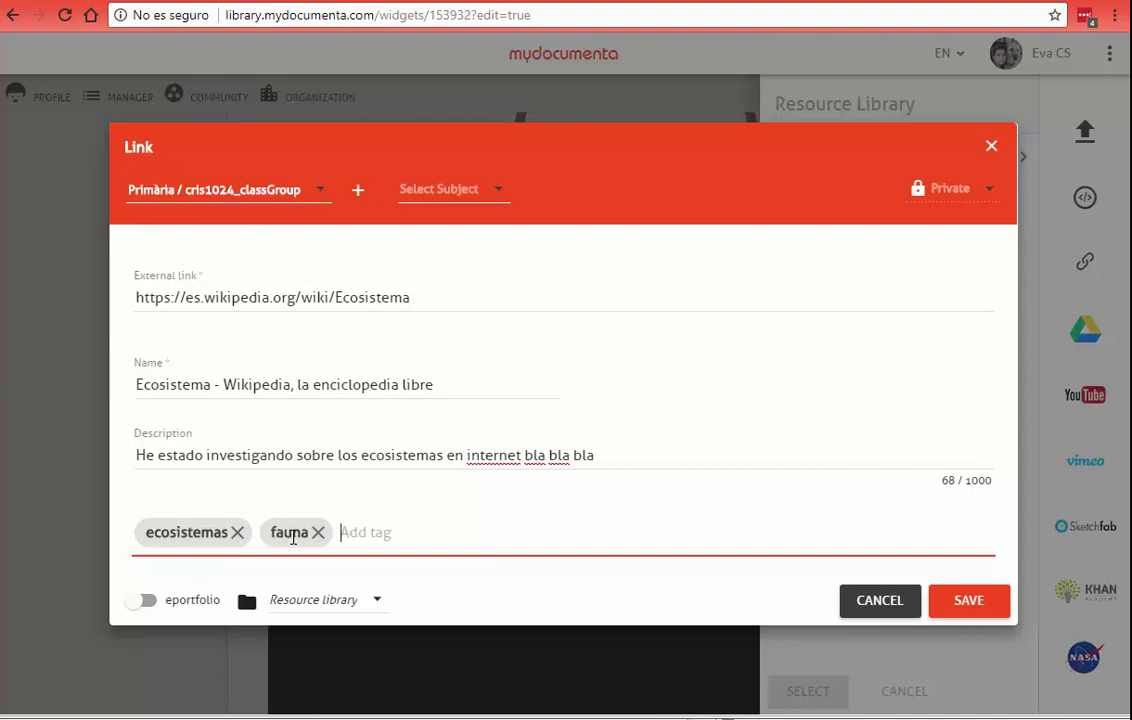
left_click(990, 610)
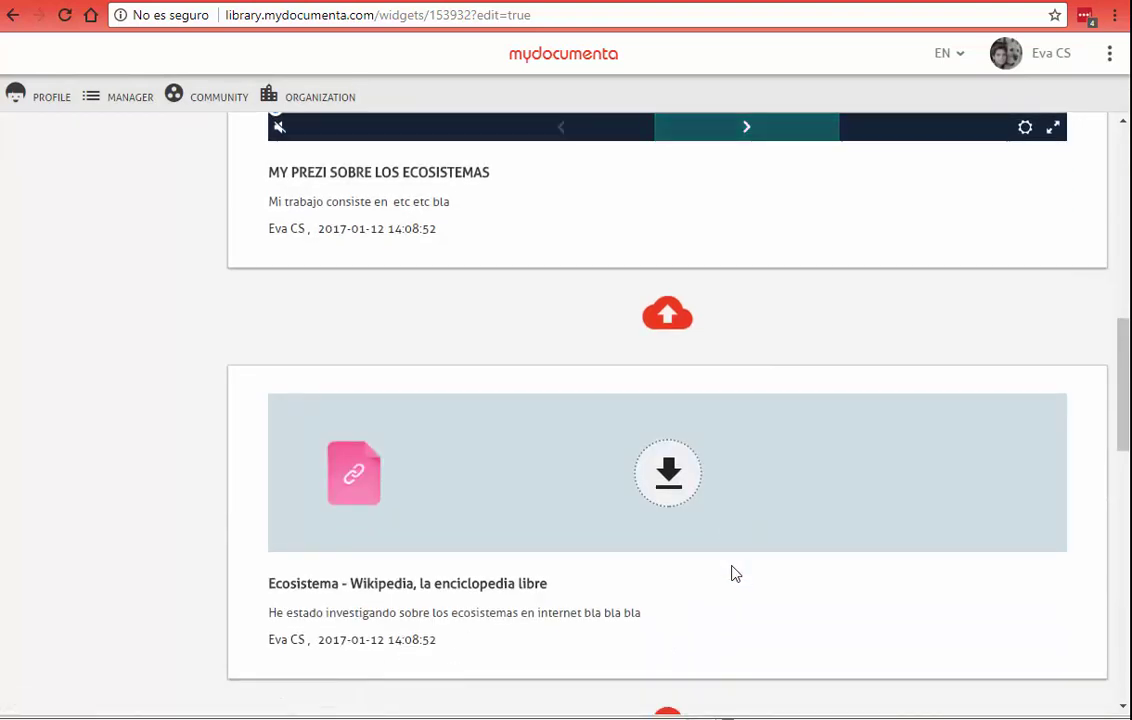
mouse_move(306, 485)
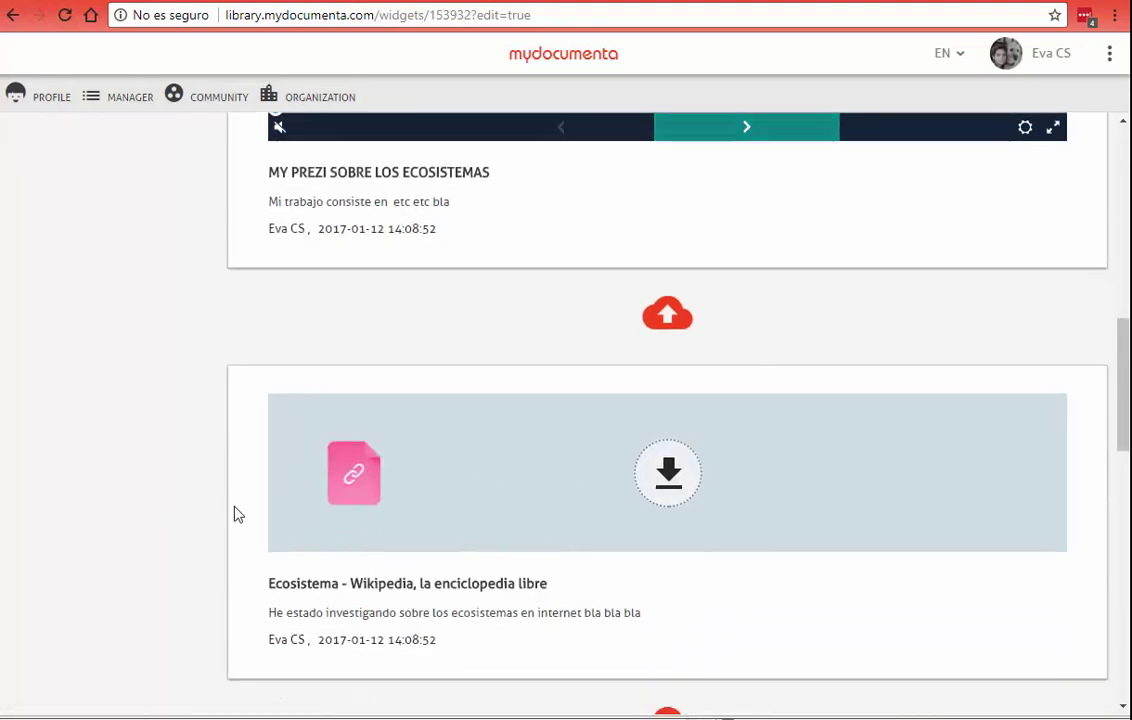
left_click(670, 478)
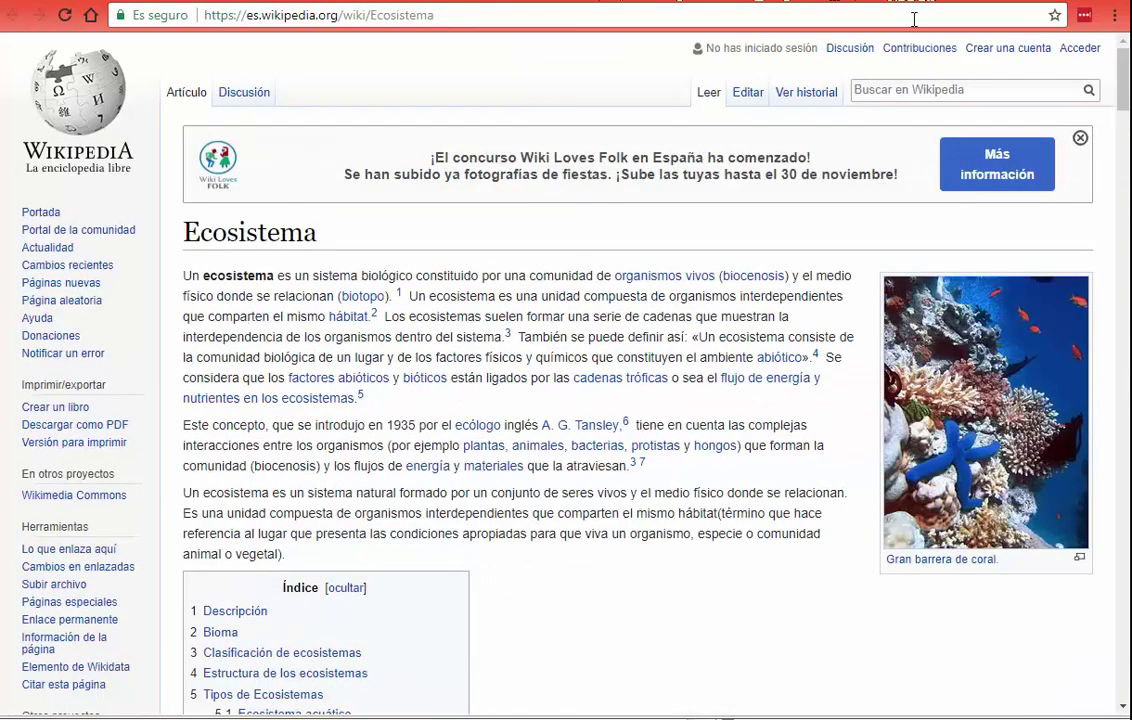
key("alt+Left")
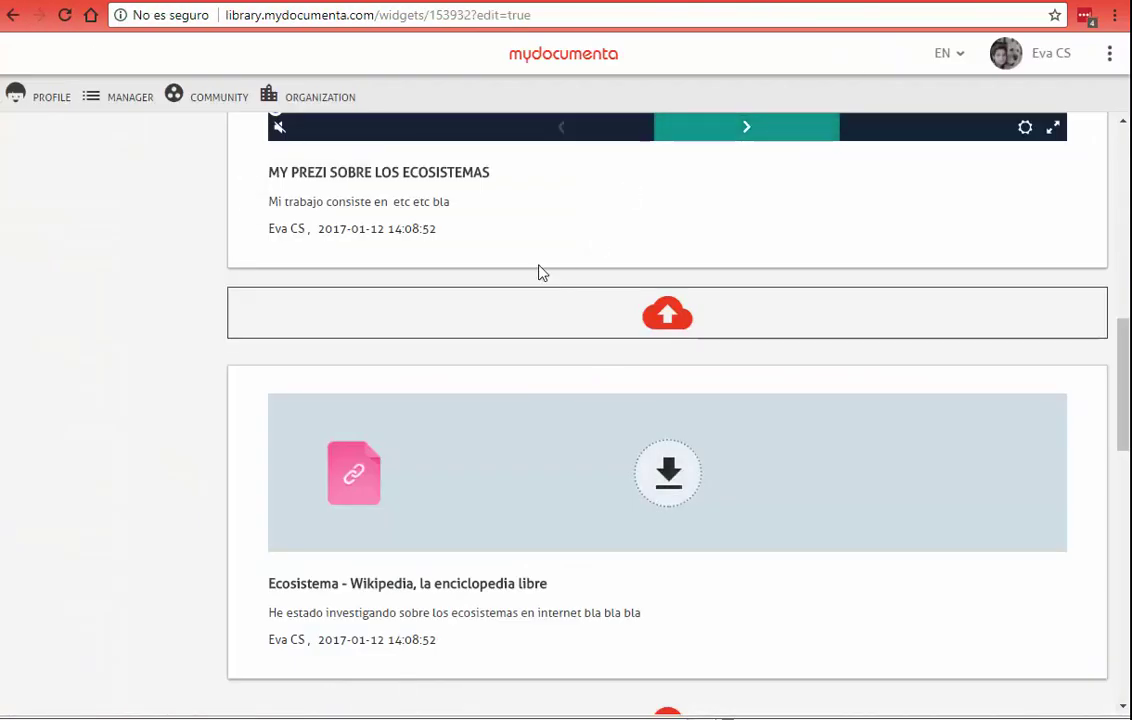
scroll(538, 283, "up", 4)
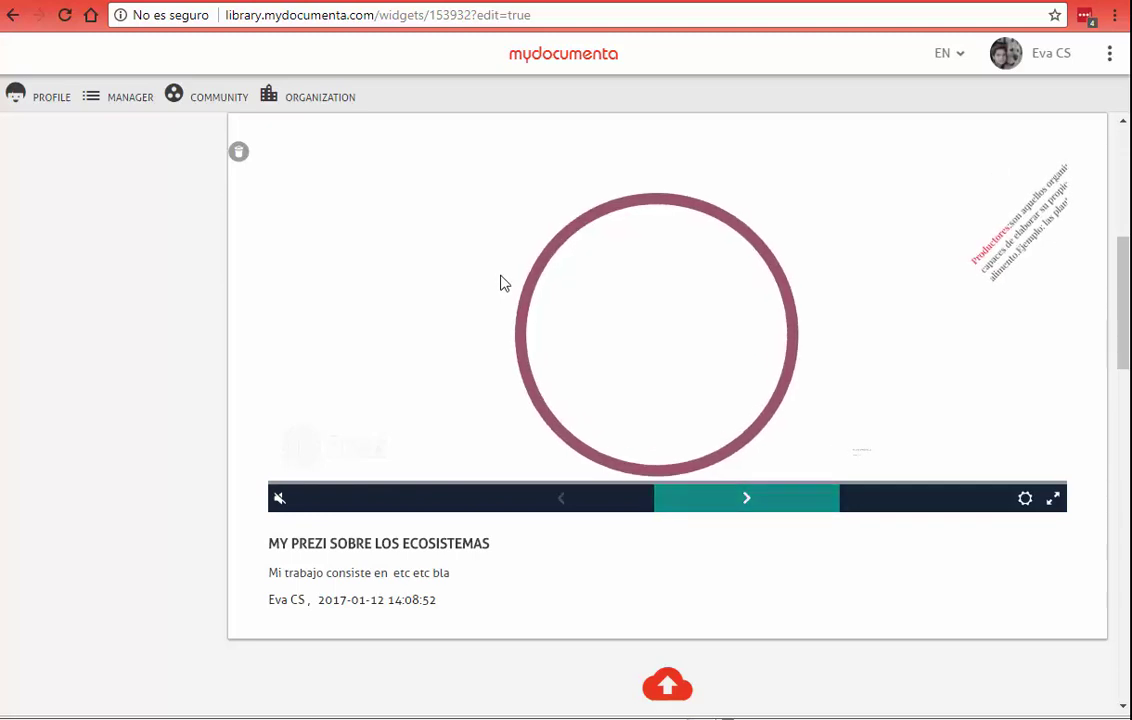
left_click_drag(1124, 294, 1110, 182)
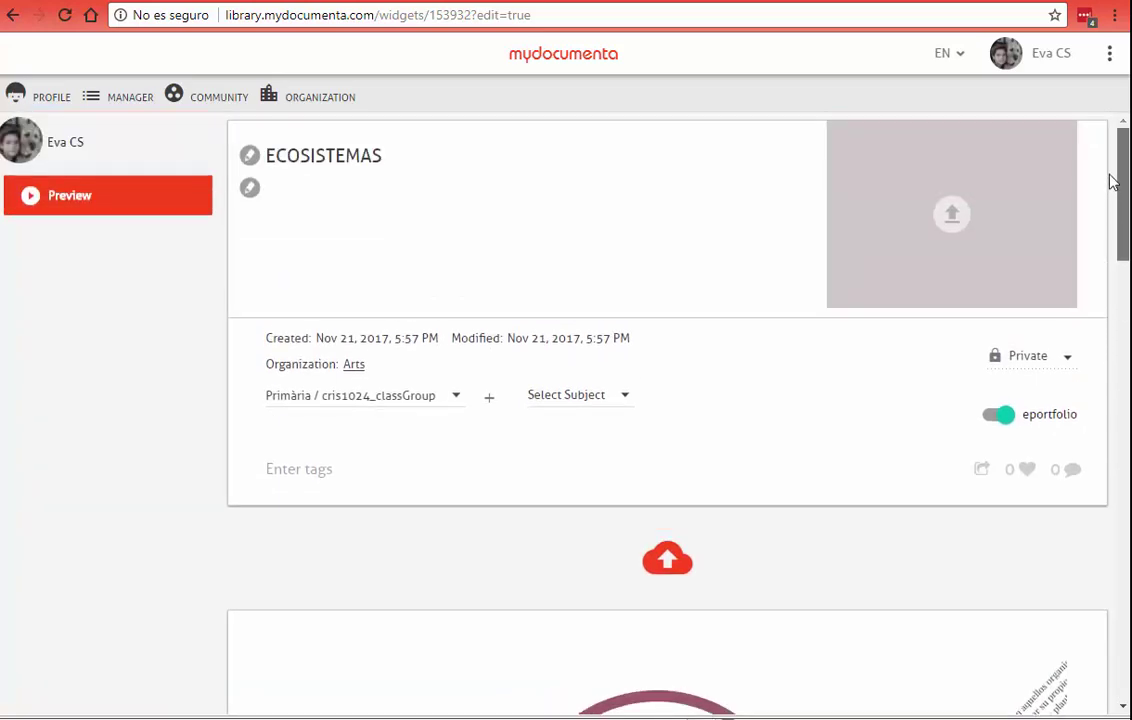
Step: Open MANAGER in a new tab, switch to it, and open the ECOSISTEMAS story
right_click(130, 102)
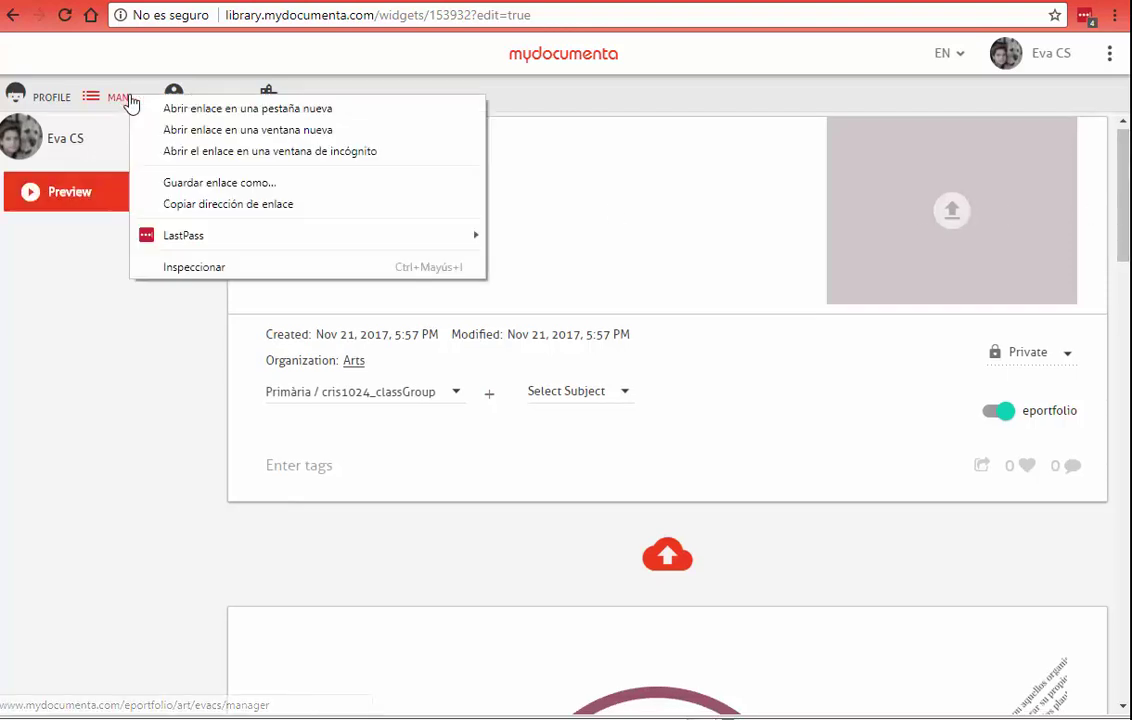
left_click(181, 110)
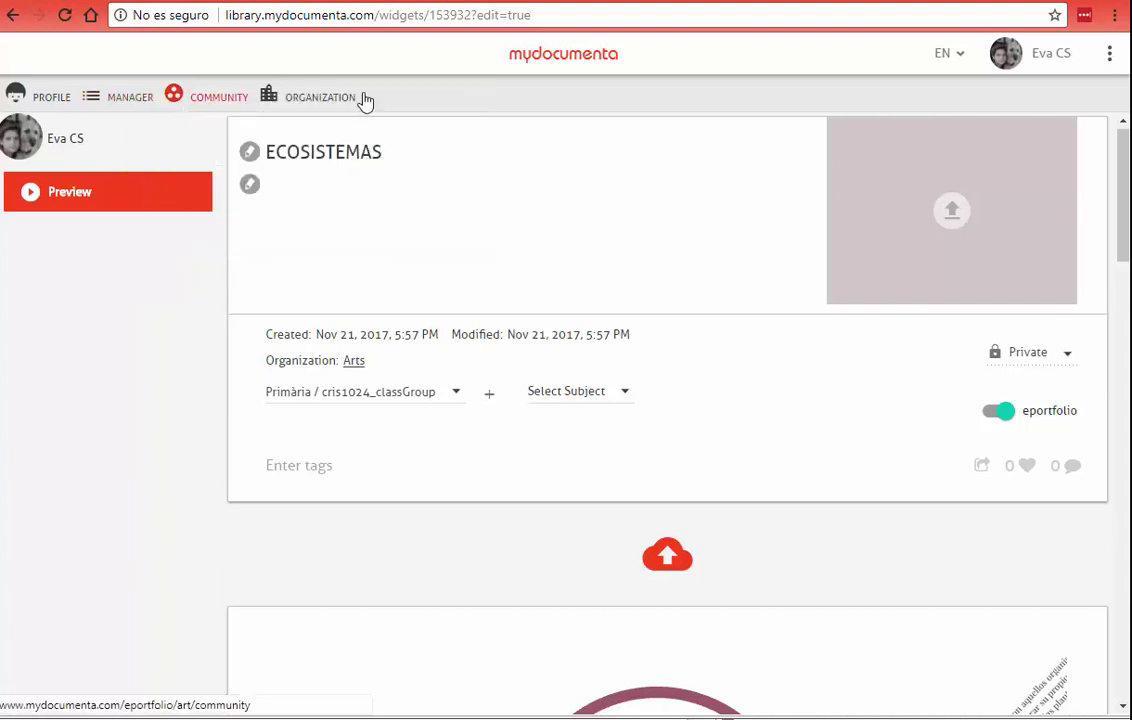
left_click(852, 4)
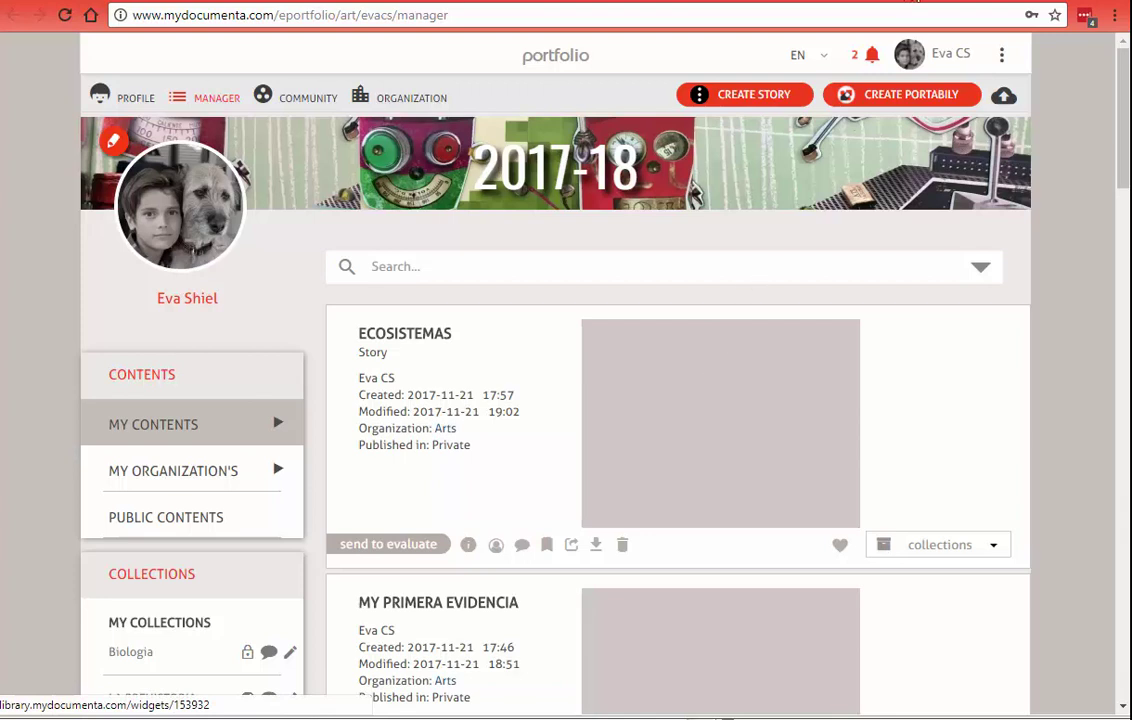
left_click(712, 390)
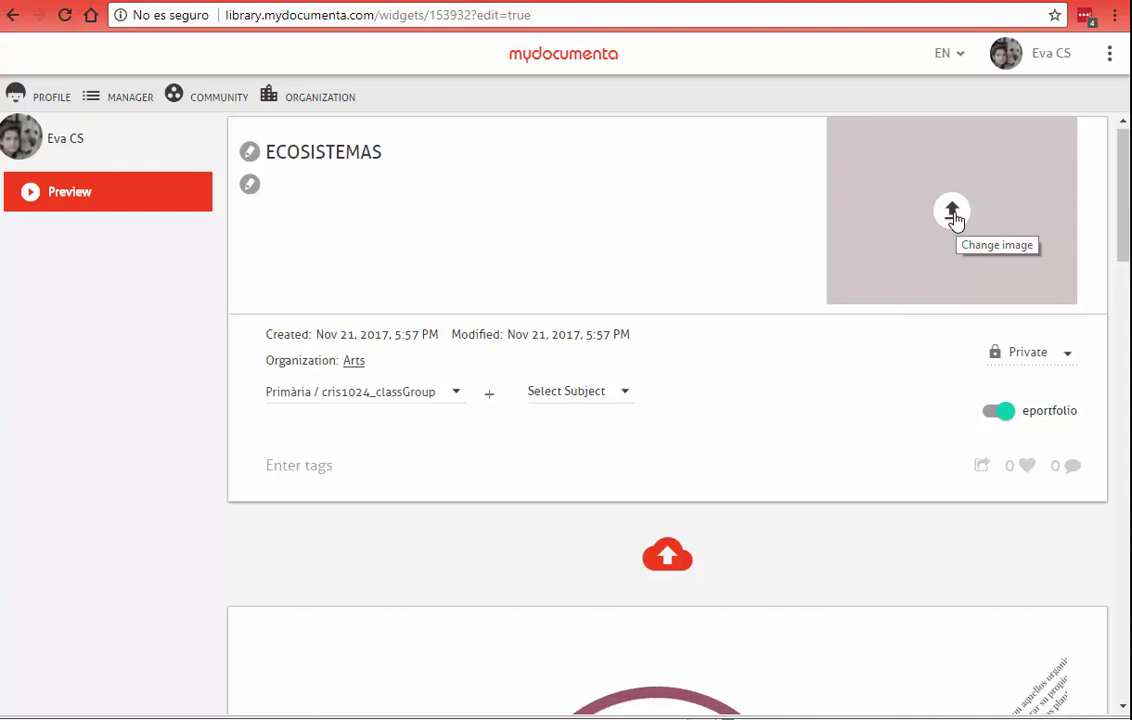
Step: Set the cloudy landscape photo from Data (D:) > fotografias compradas as the story cover
left_click(953, 218)
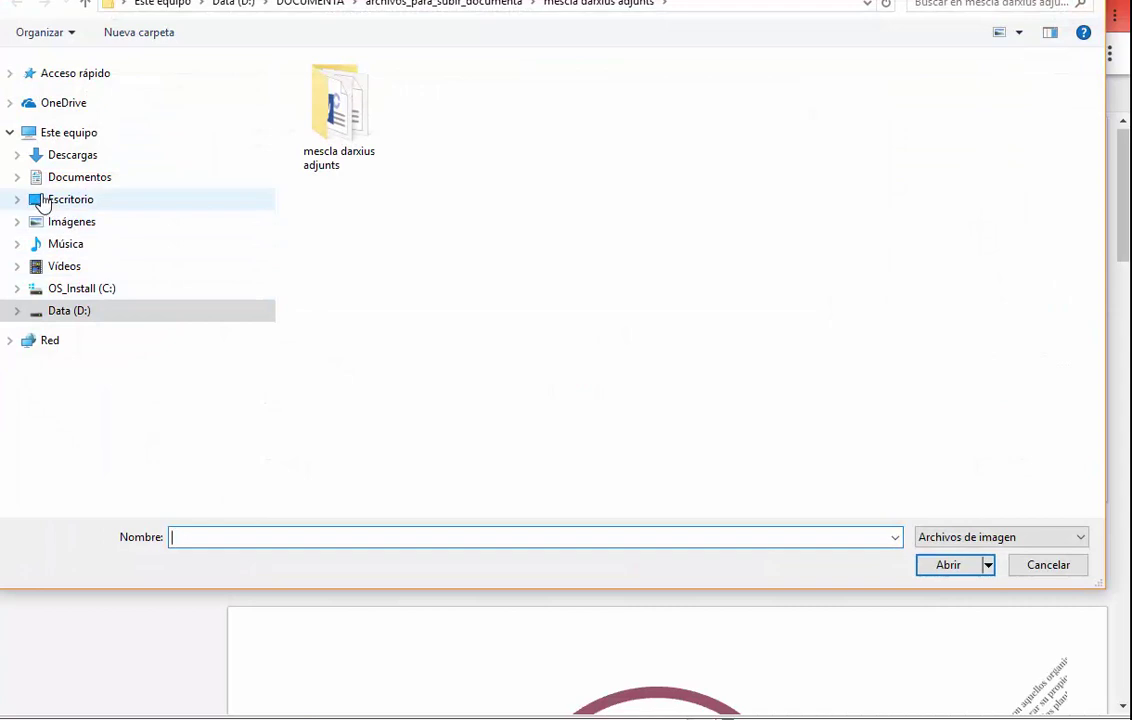
left_click(17, 223)
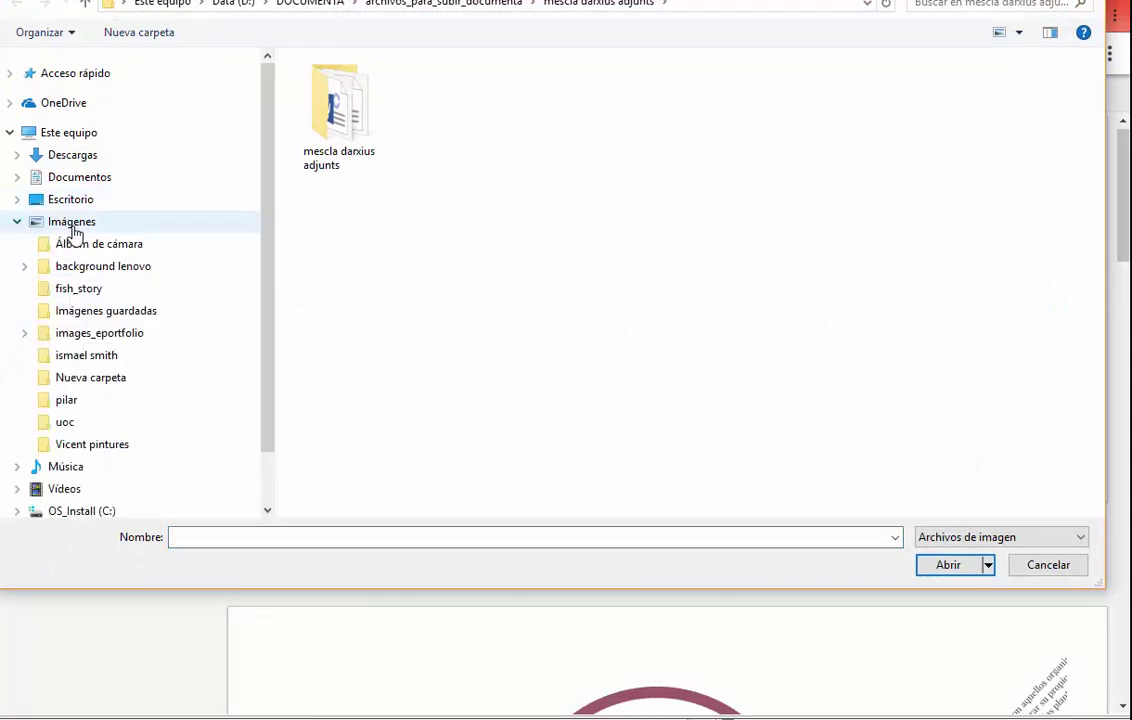
left_click(72, 228)
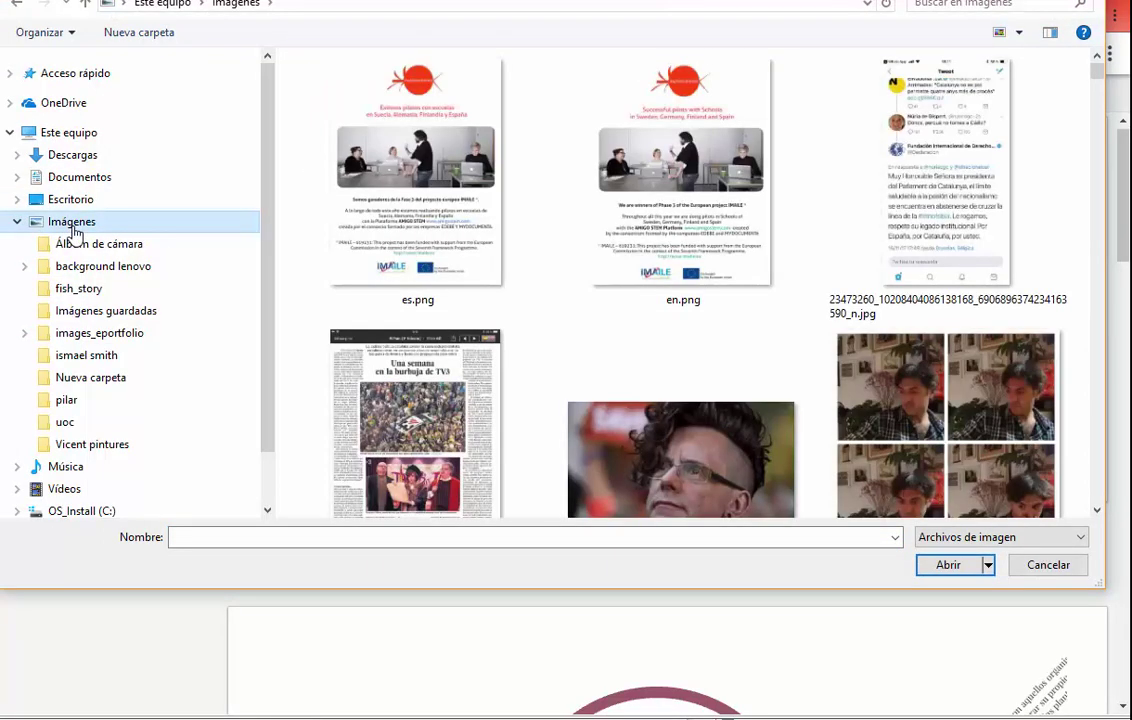
left_click(19, 223)
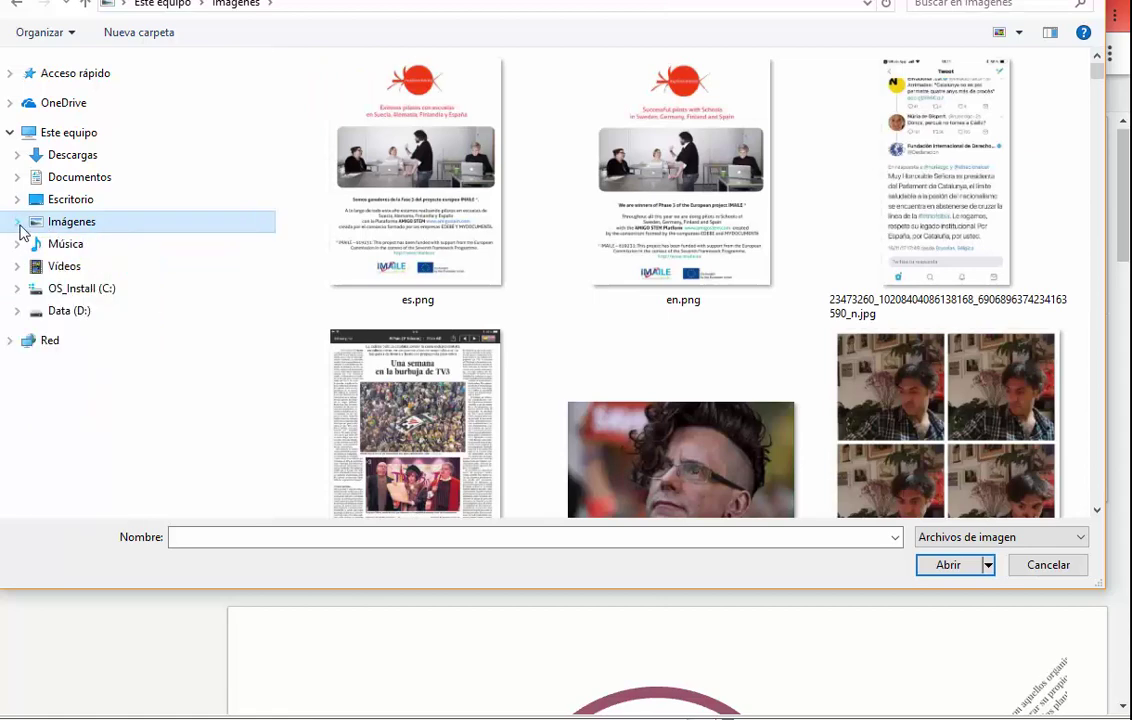
left_click(60, 270)
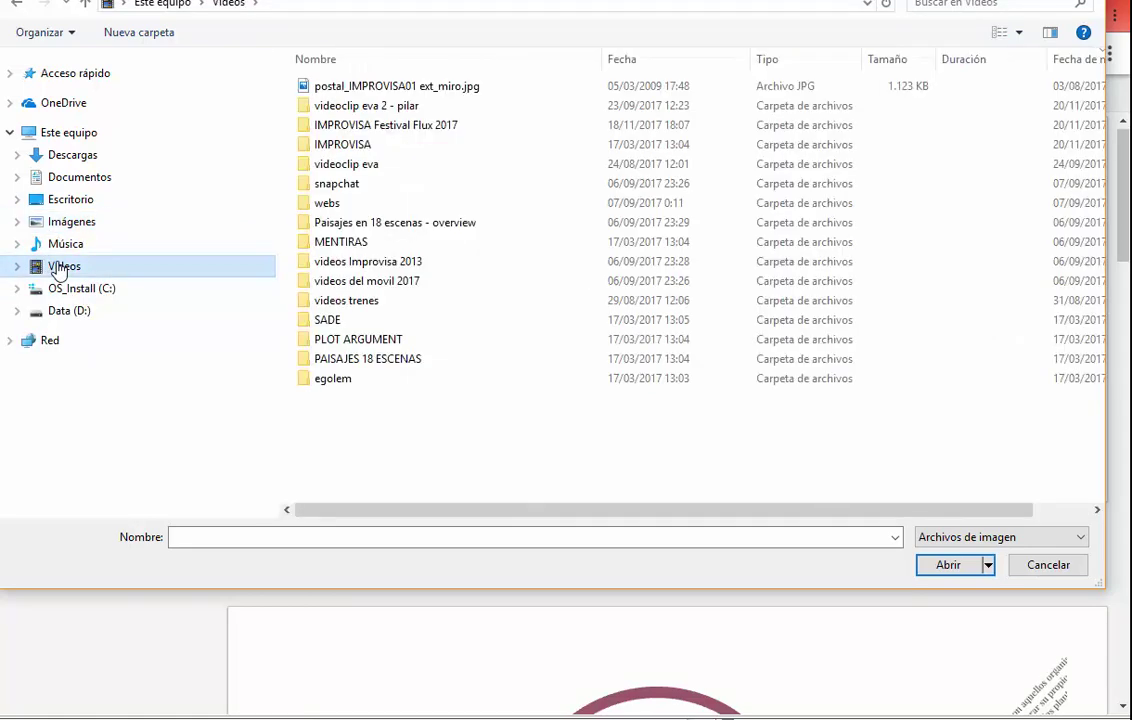
left_click(17, 177)
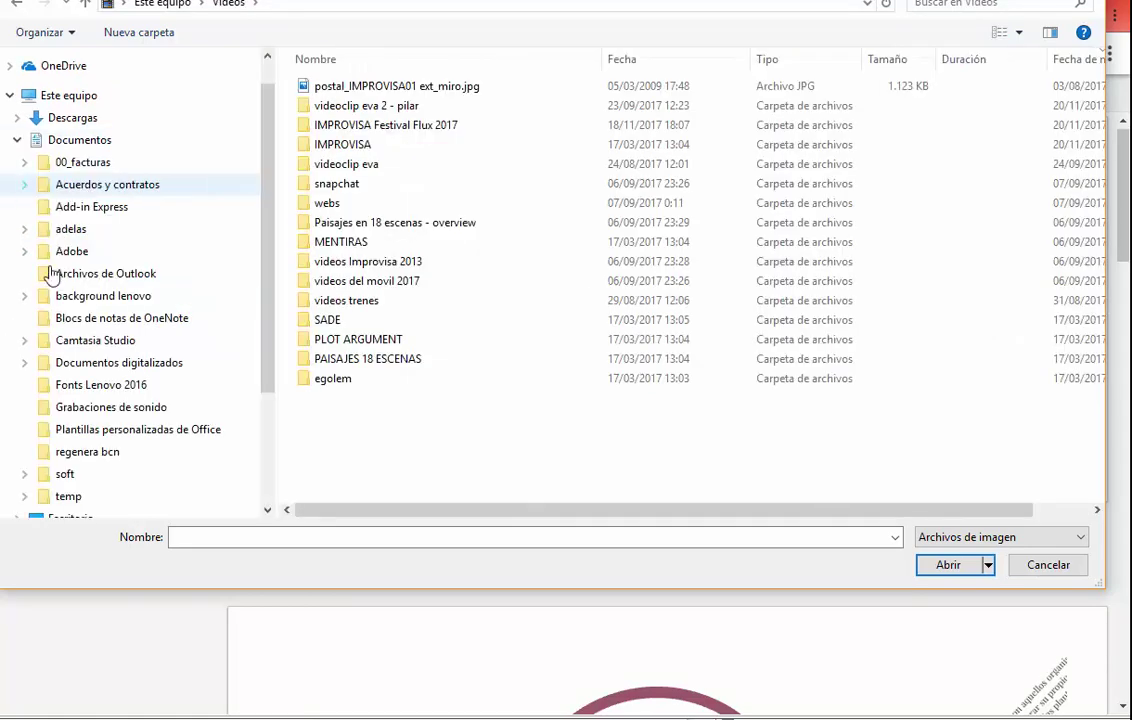
left_click(18, 141)
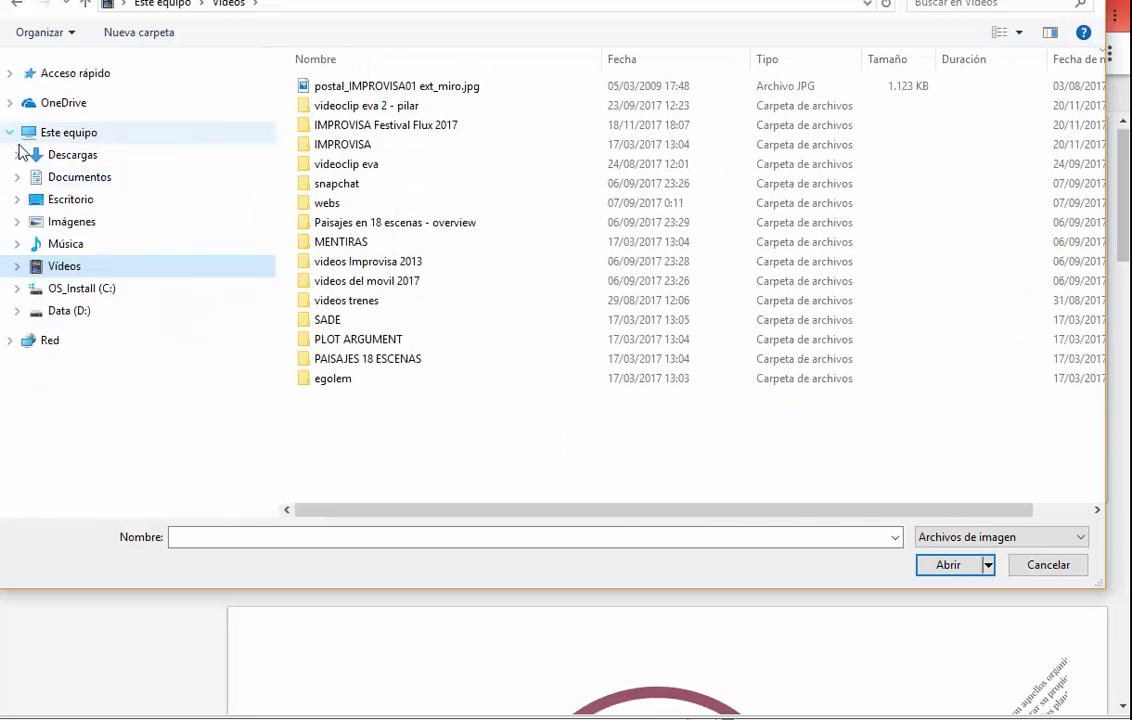
left_click(20, 312)
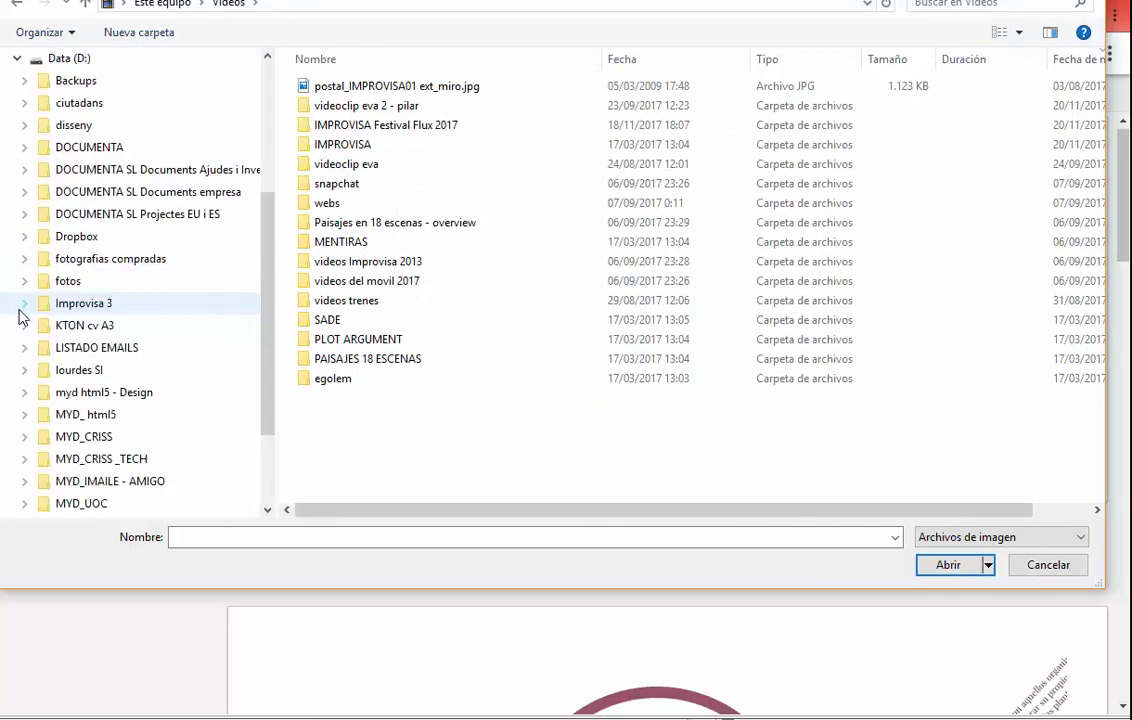
left_click(60, 258)
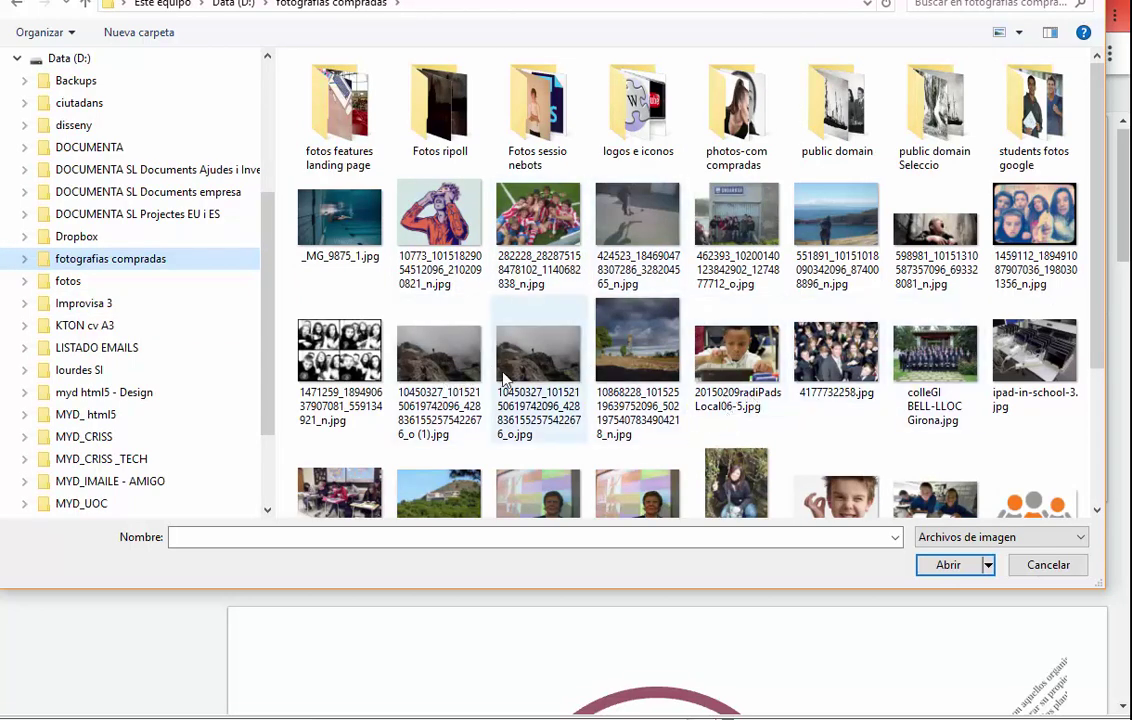
double_click(632, 360)
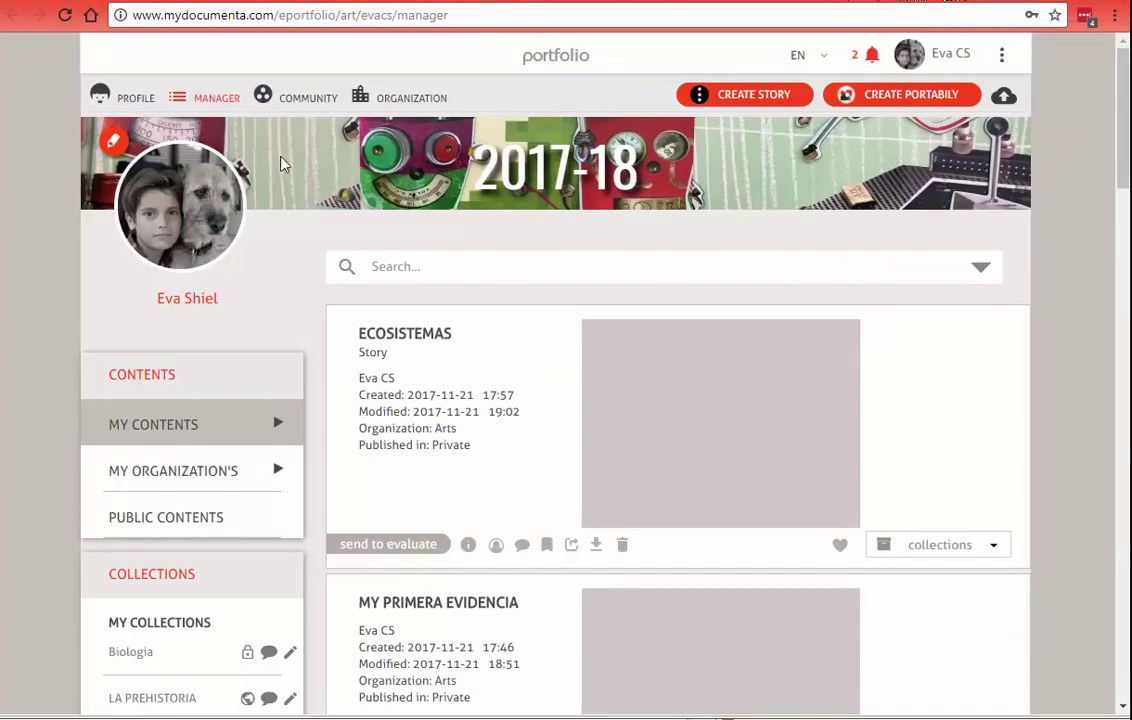
Step: Reload the manager page, then open the Resource Library from the story editor
left_click(289, 14)
key("Return")
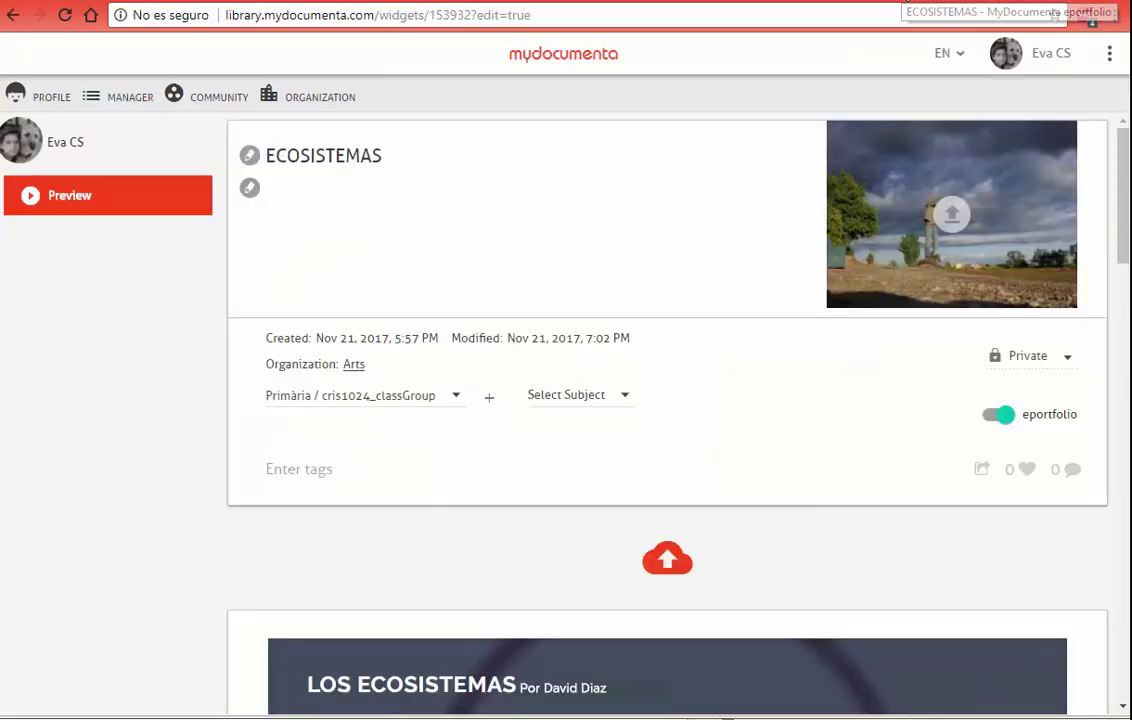
left_click(667, 566)
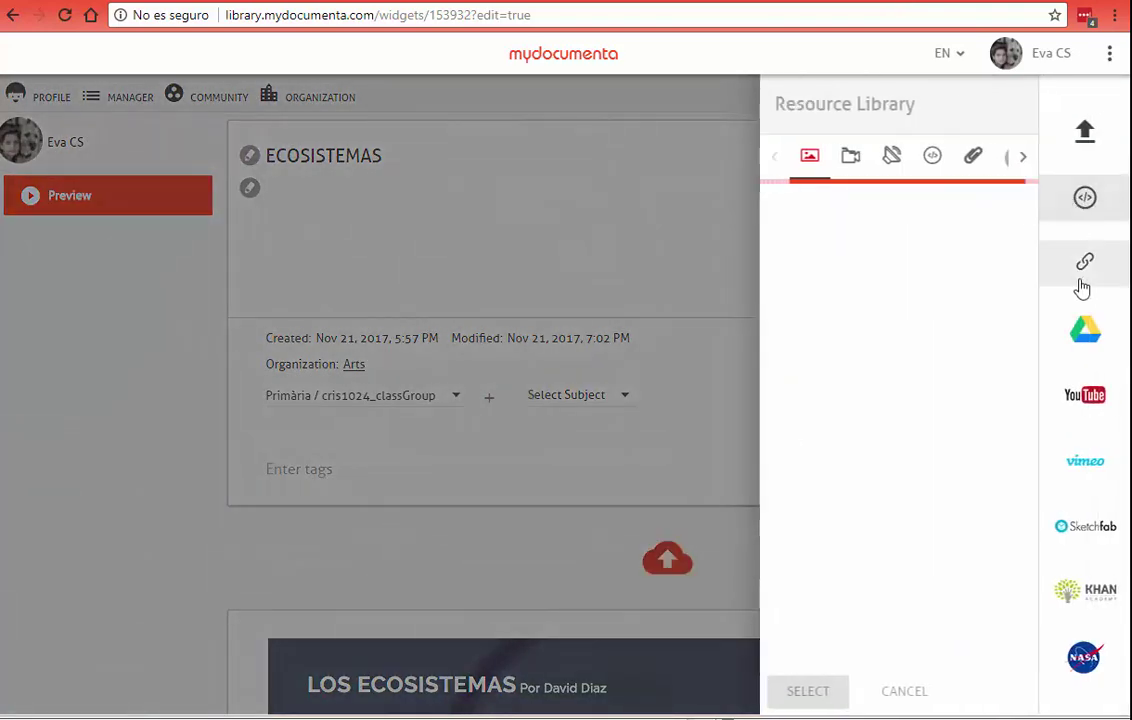
Step: Search Google Drive for 'foto' and pick the fourth photo in the photography folder
left_click(1083, 334)
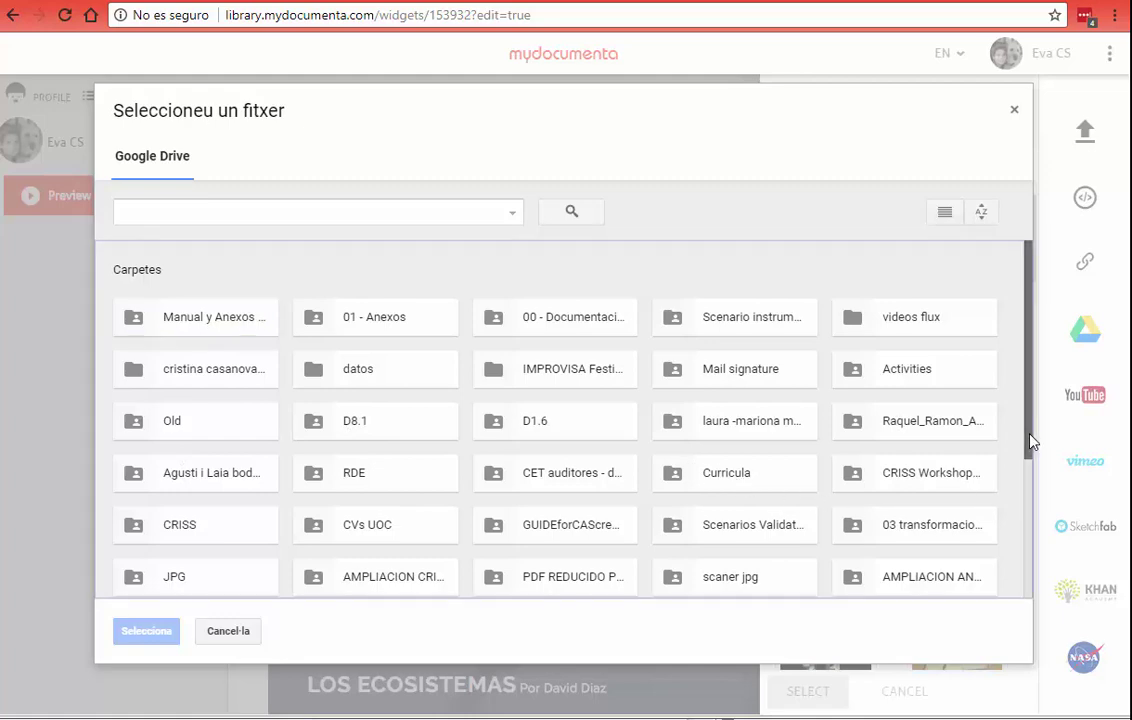
left_click_drag(1031, 442, 1030, 640)
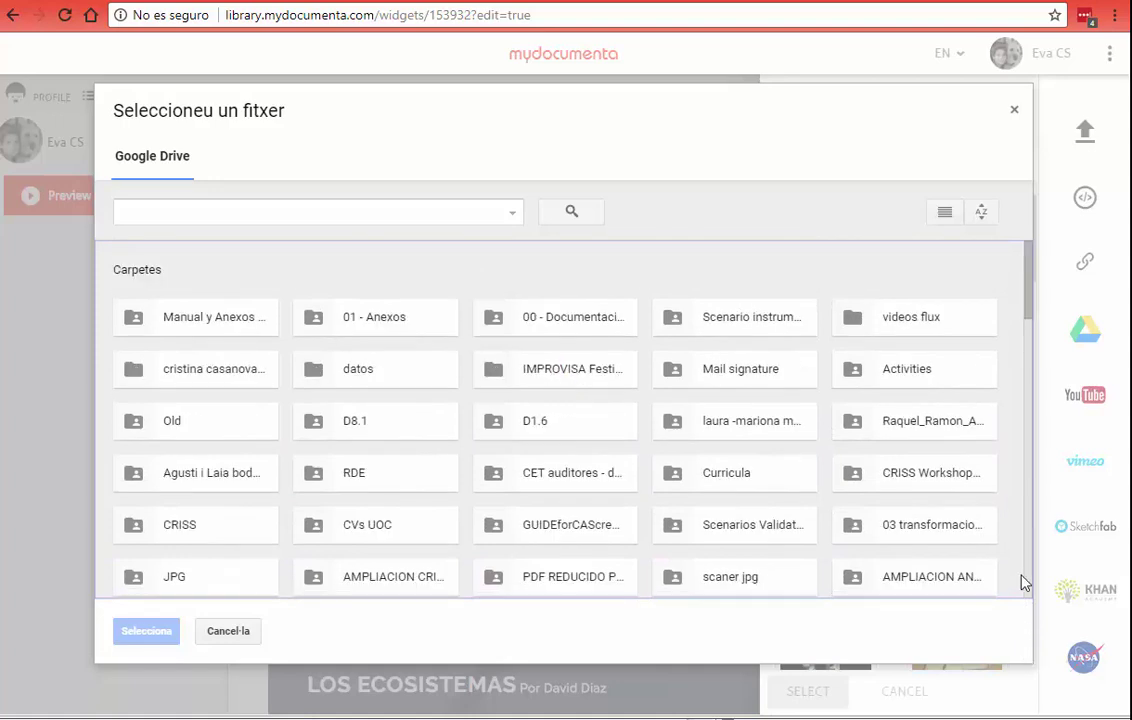
left_click(1030, 334)
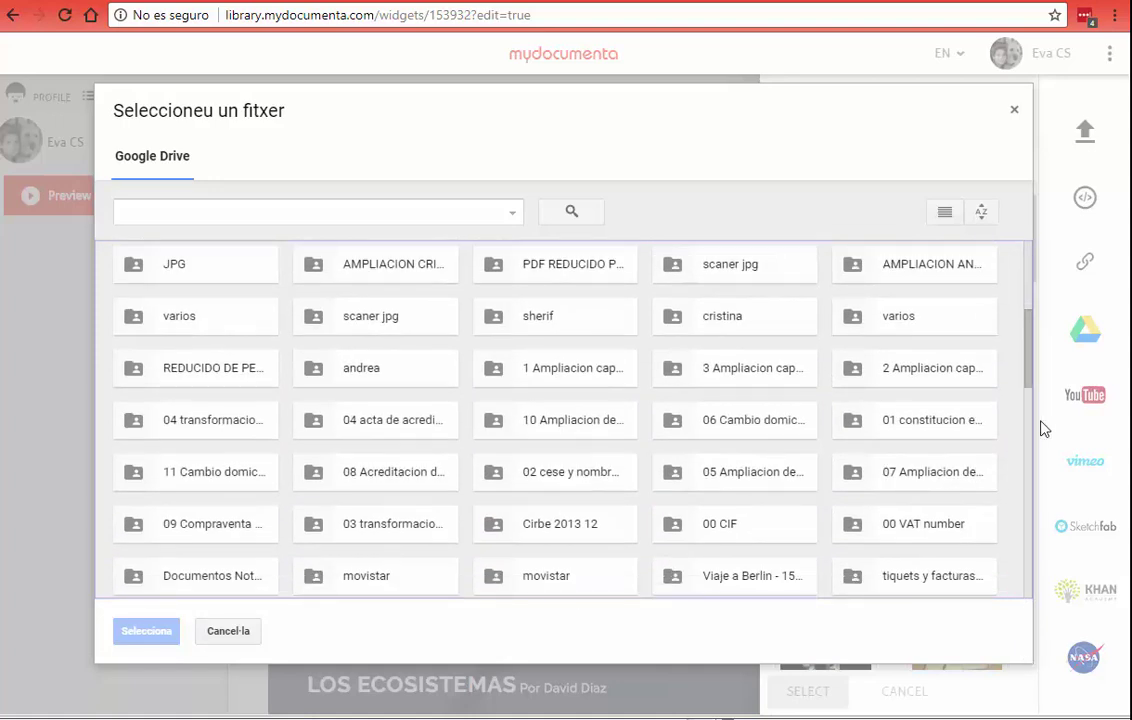
left_click_drag(1031, 374, 1044, 598)
left_click(137, 215)
type("f")
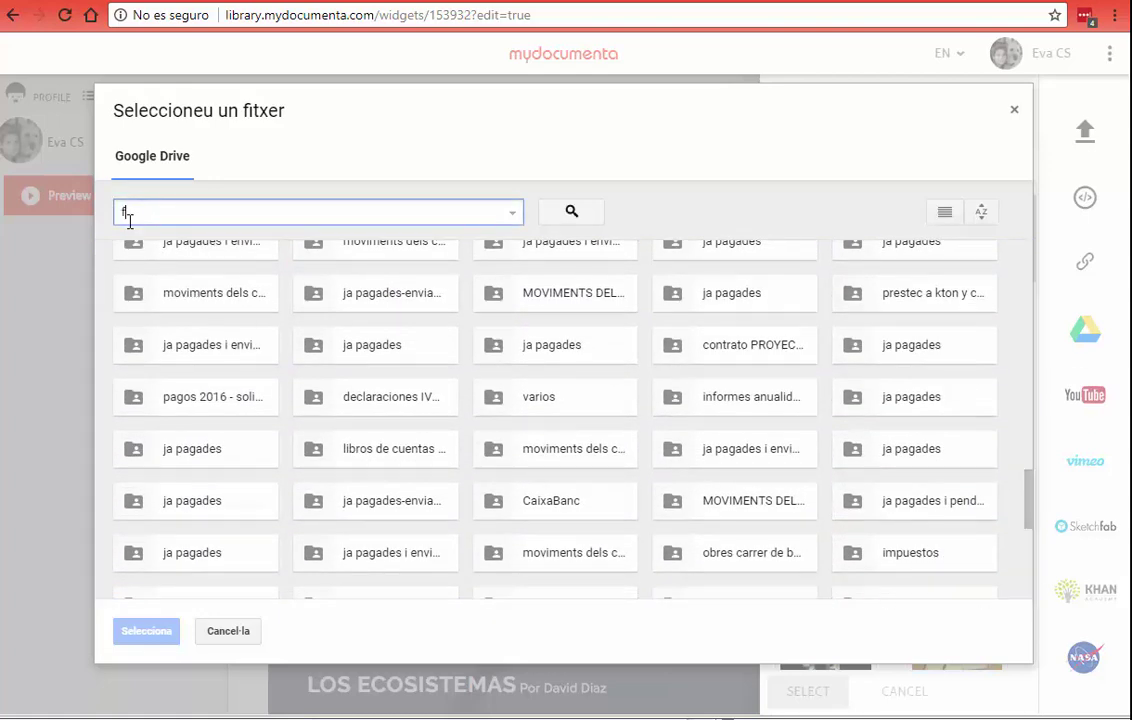
type("oto")
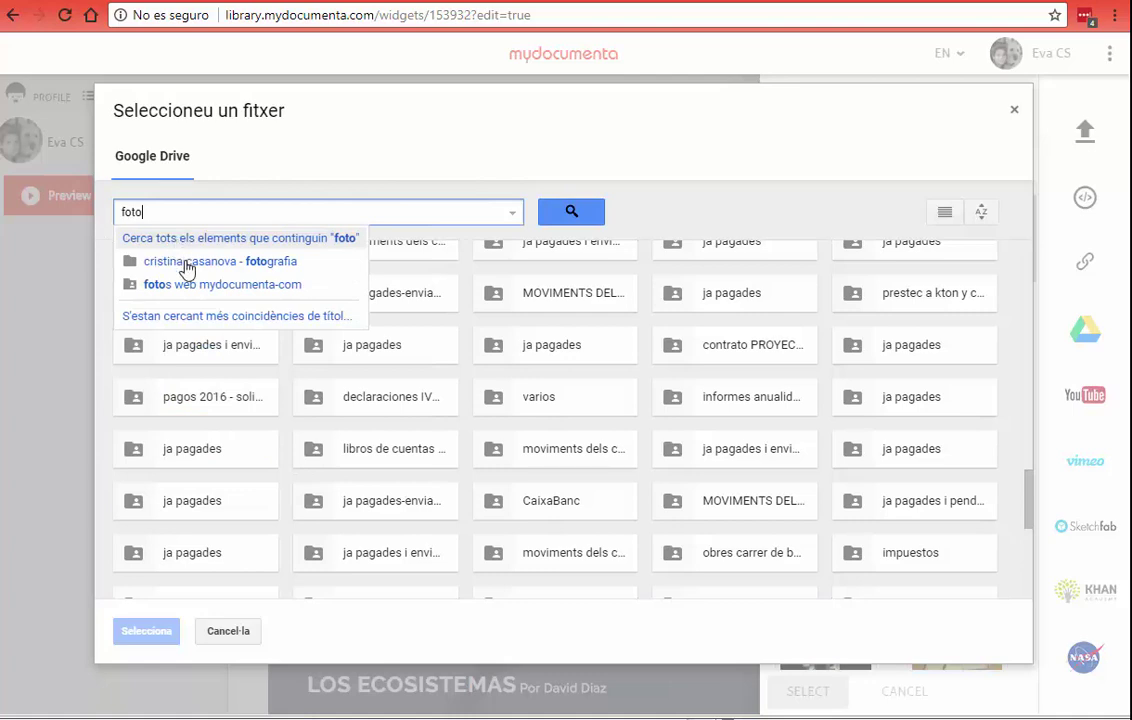
left_click(185, 263)
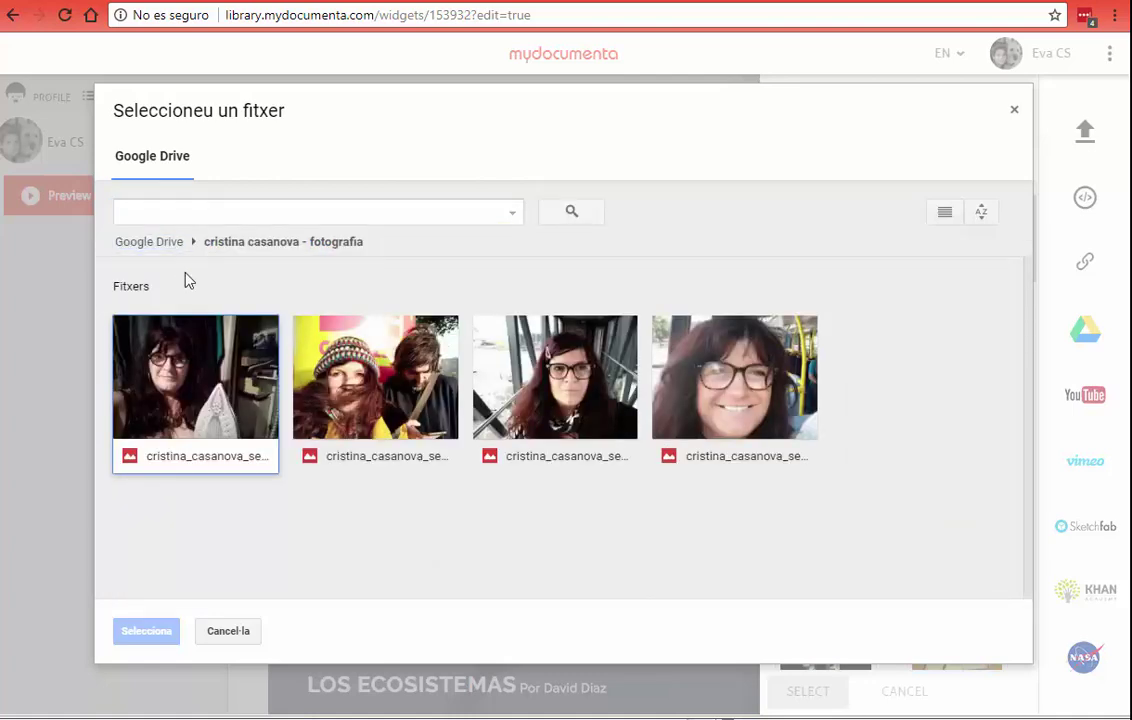
double_click(688, 392)
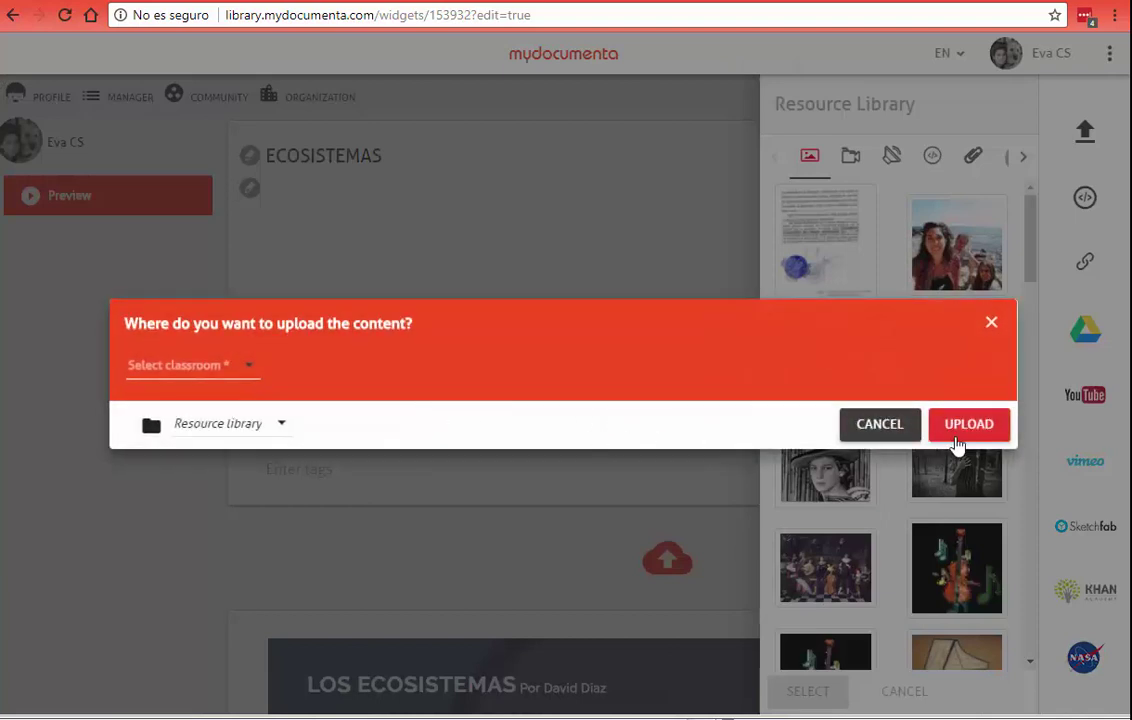
Step: Upload the Drive photo to the Primària classroom library, then select the landscape thumbnail
left_click(240, 373)
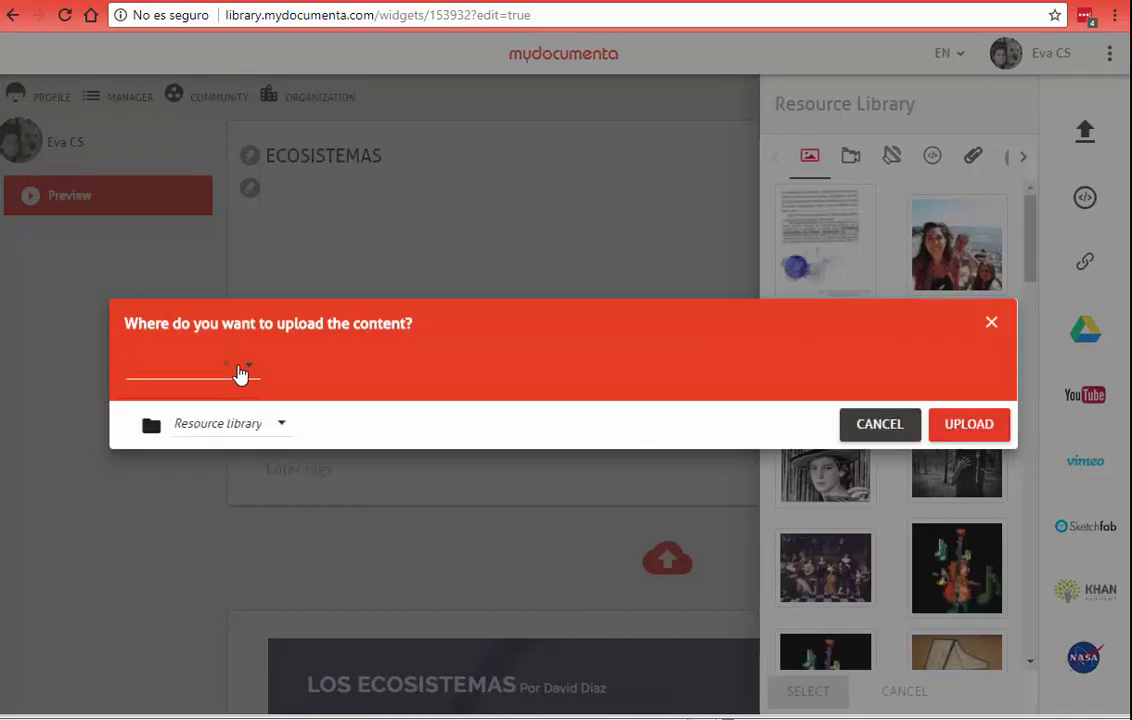
left_click(240, 370)
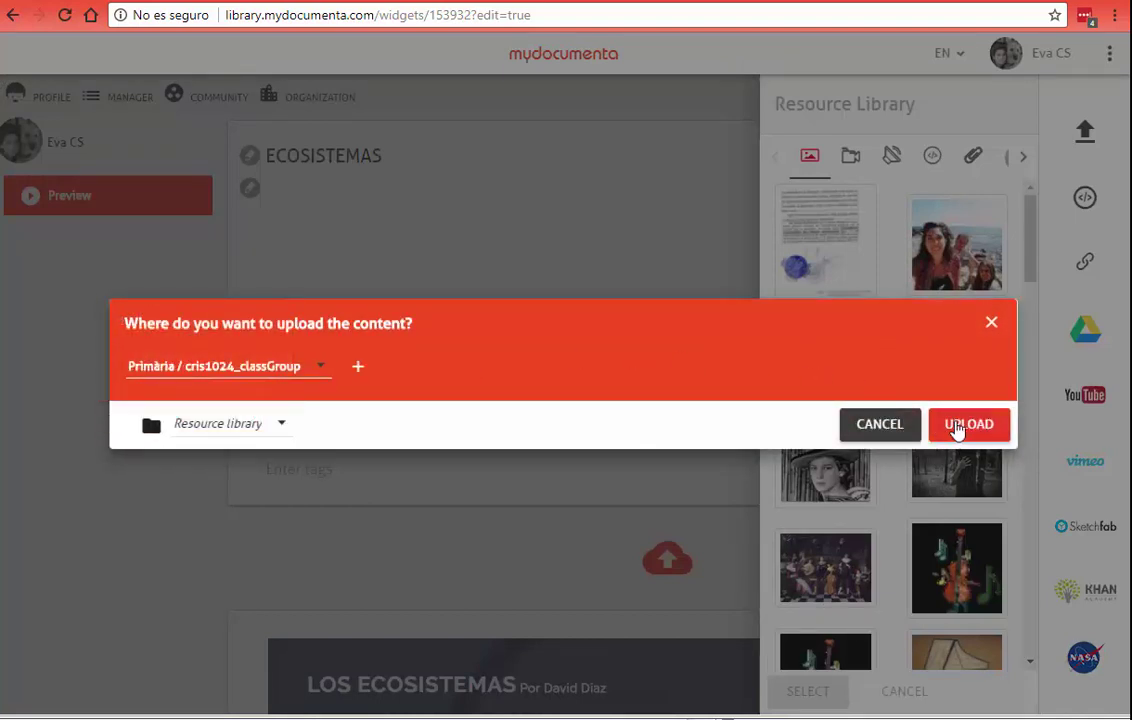
left_click(957, 426)
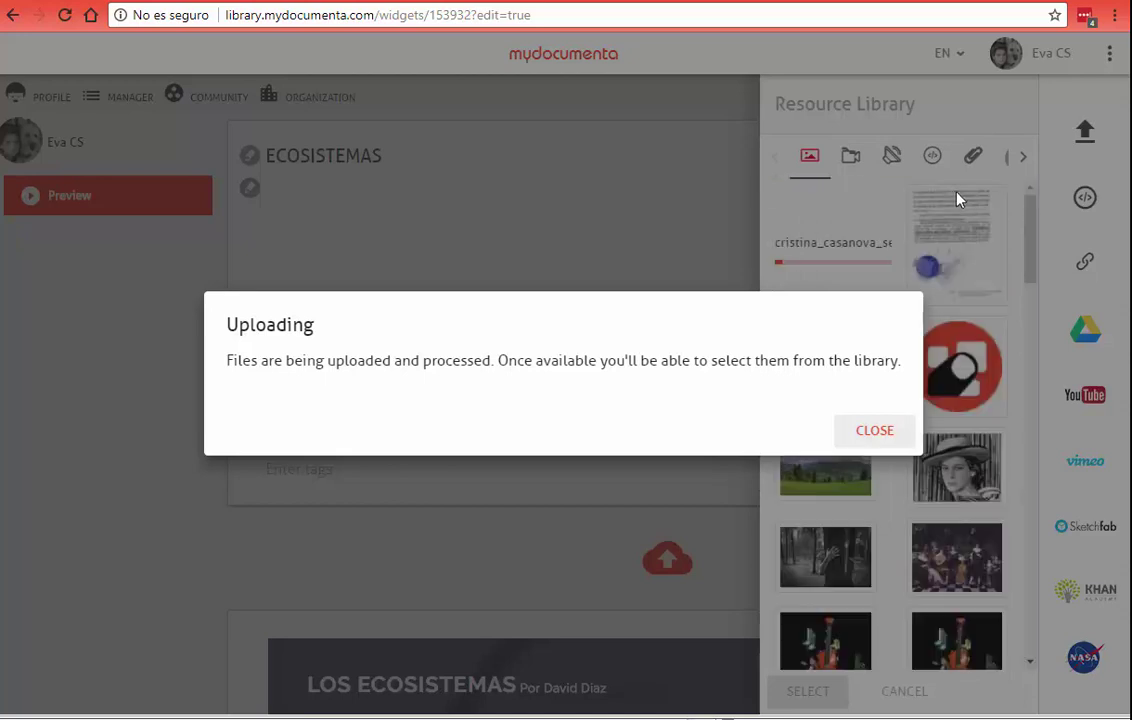
left_click(875, 431)
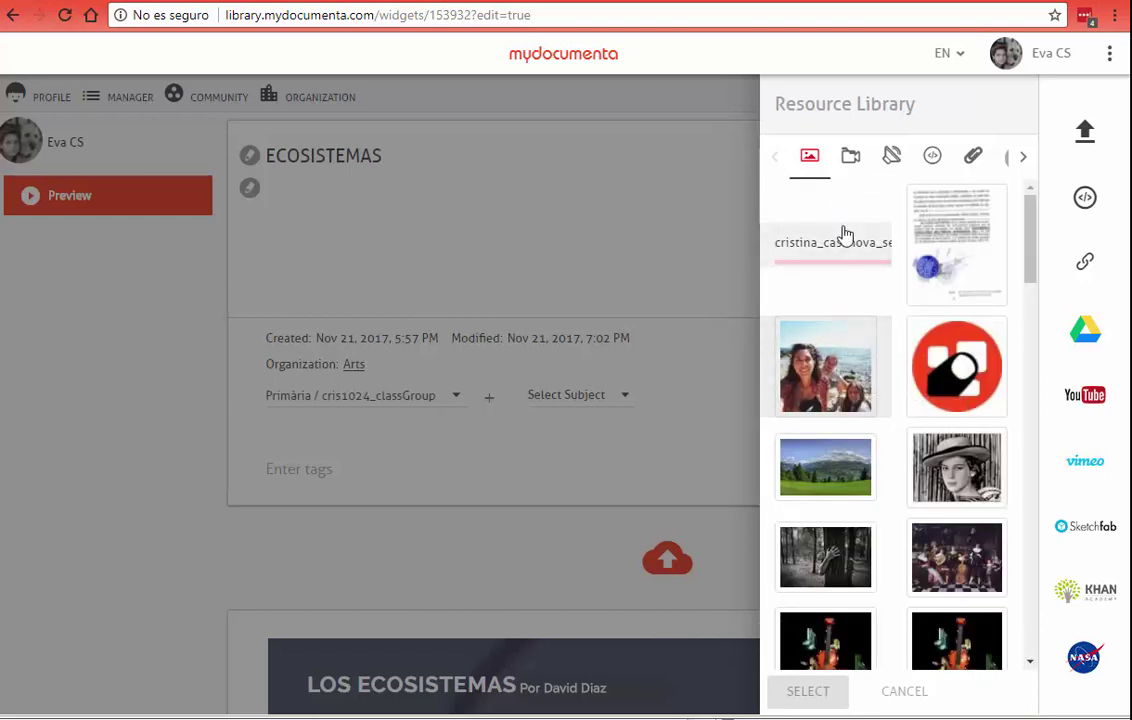
left_click(836, 481)
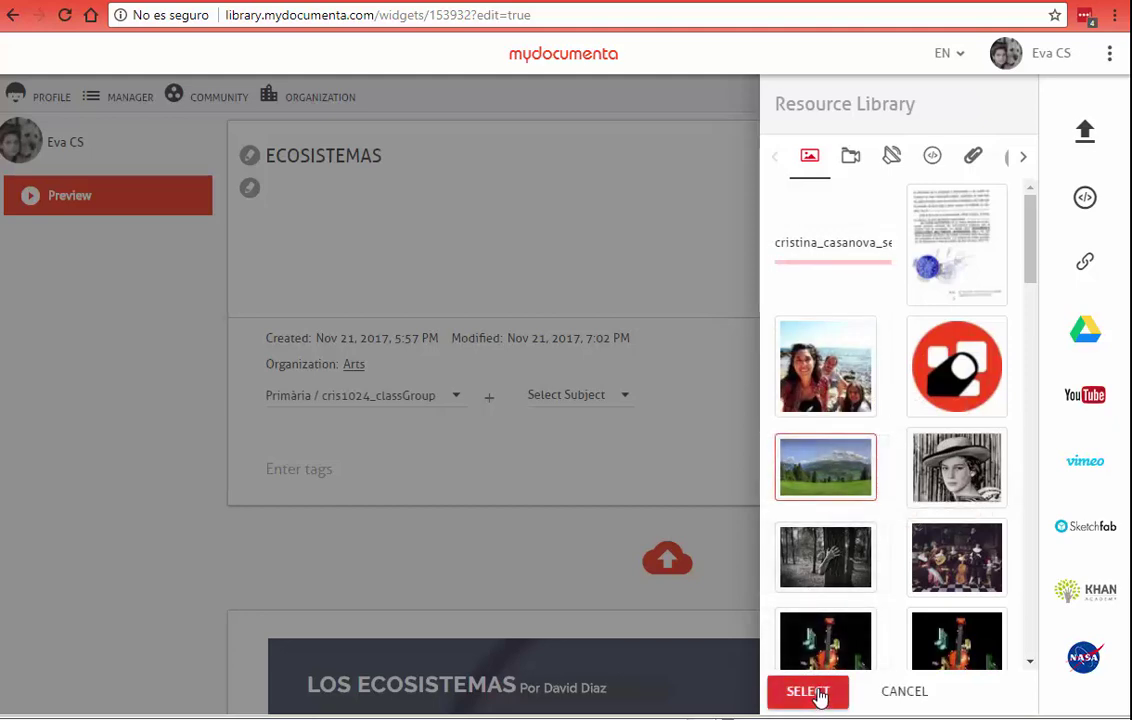
Step: Insert the landscape image, then remove the paisaje card from the story
left_click(817, 693)
scroll(550, 513, "down", 5)
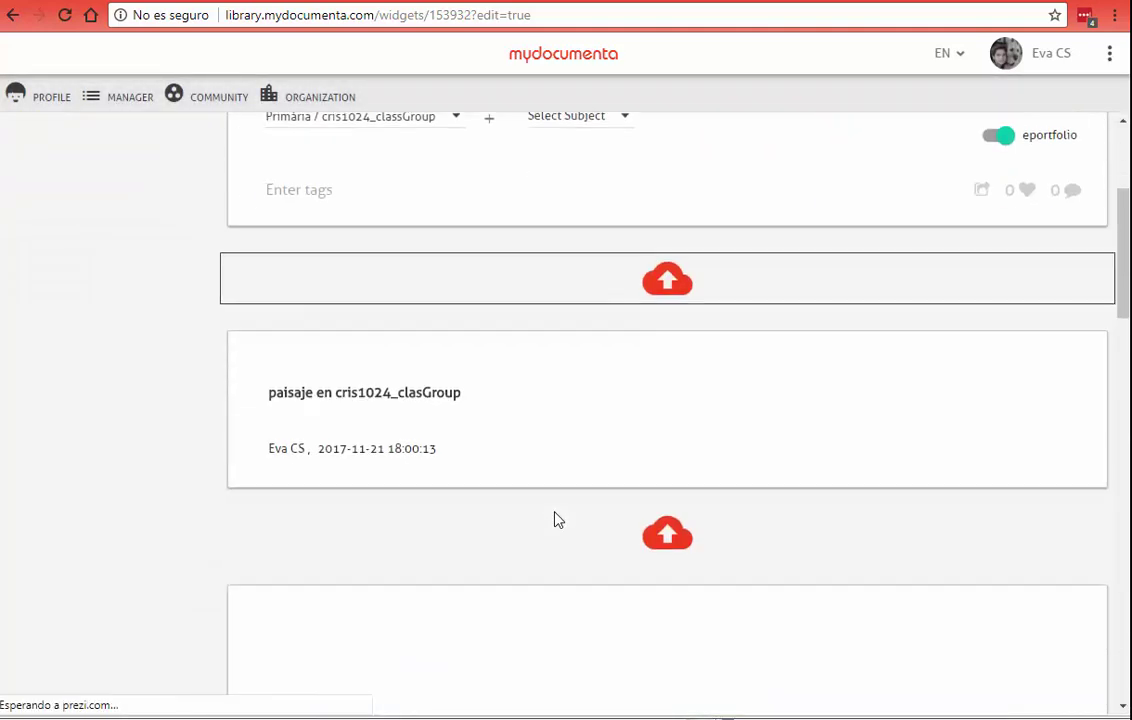
scroll(551, 508, "down", 1)
scroll(540, 480, "up", 4)
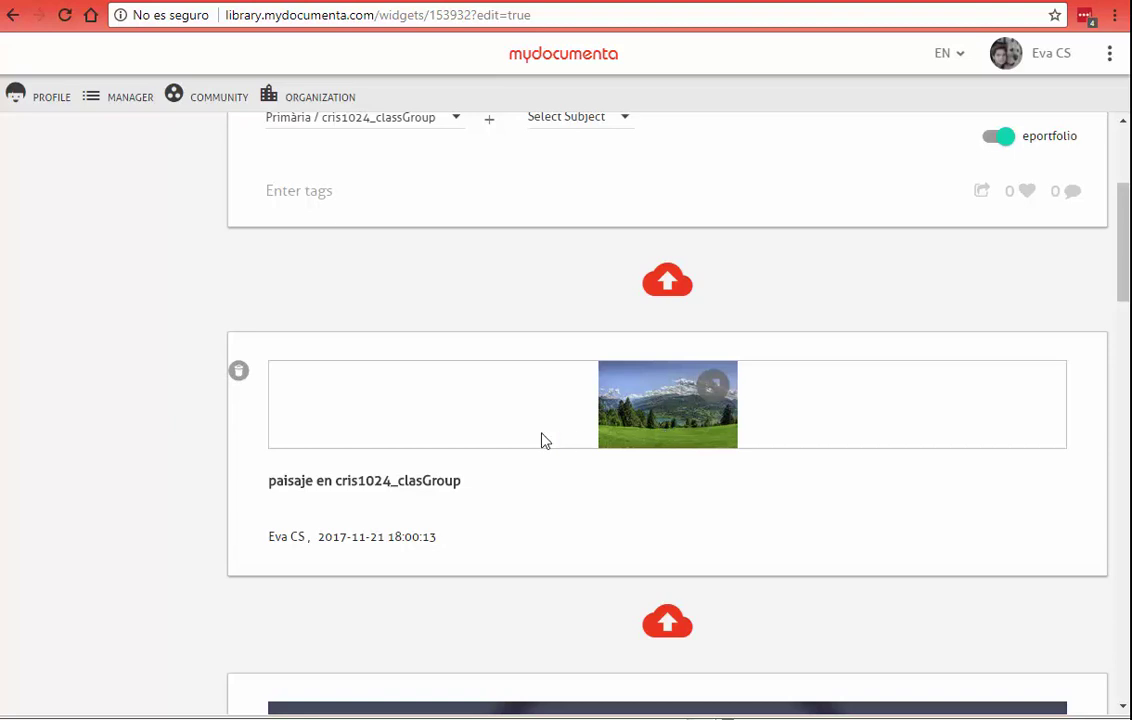
left_click(238, 371)
left_click(893, 430)
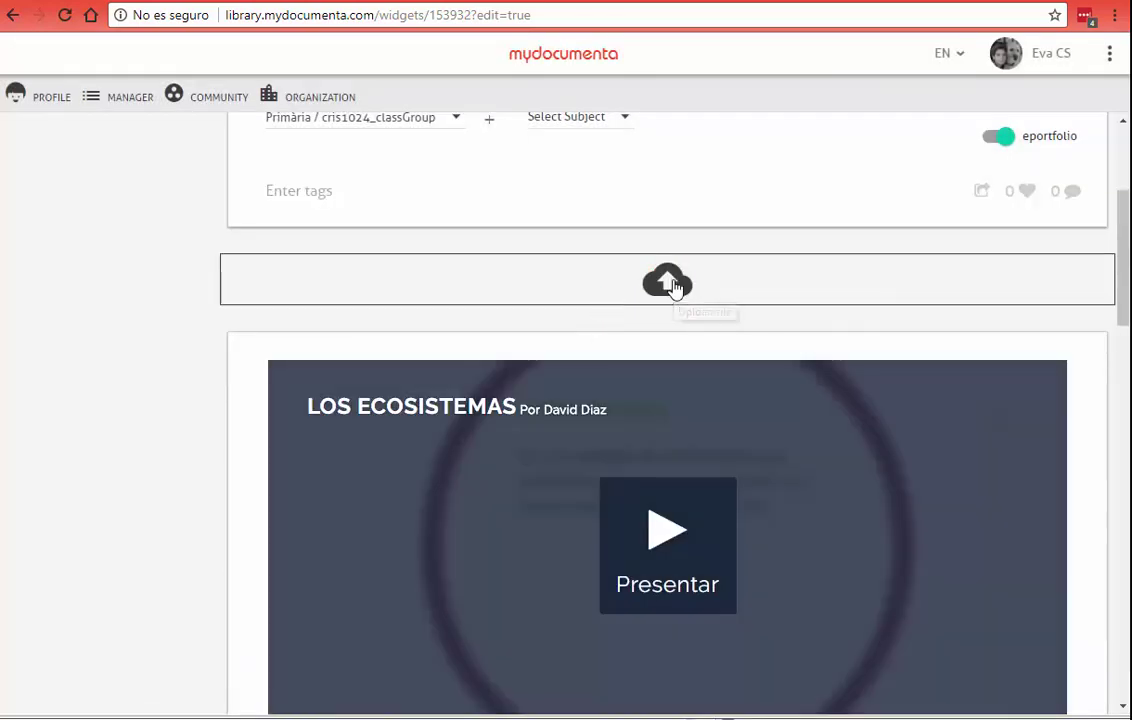
Step: Insert the newly uploaded bus selfie photo from the Resource Library into the story
left_click(673, 286)
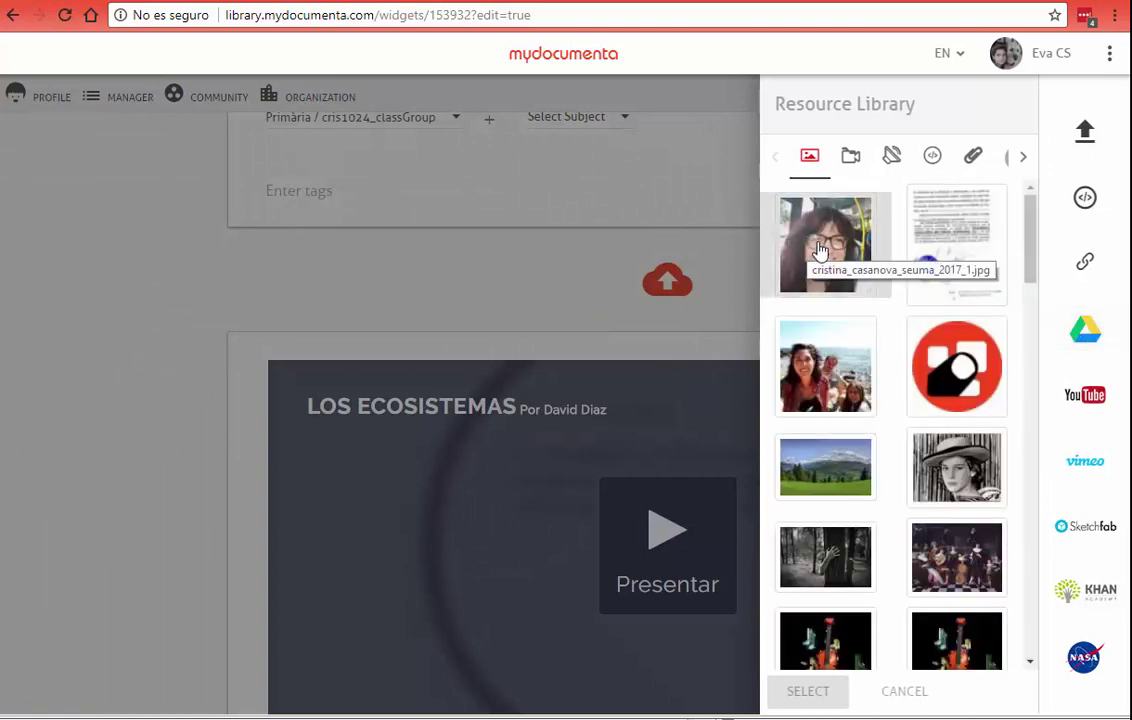
left_click(823, 250)
left_click(808, 691)
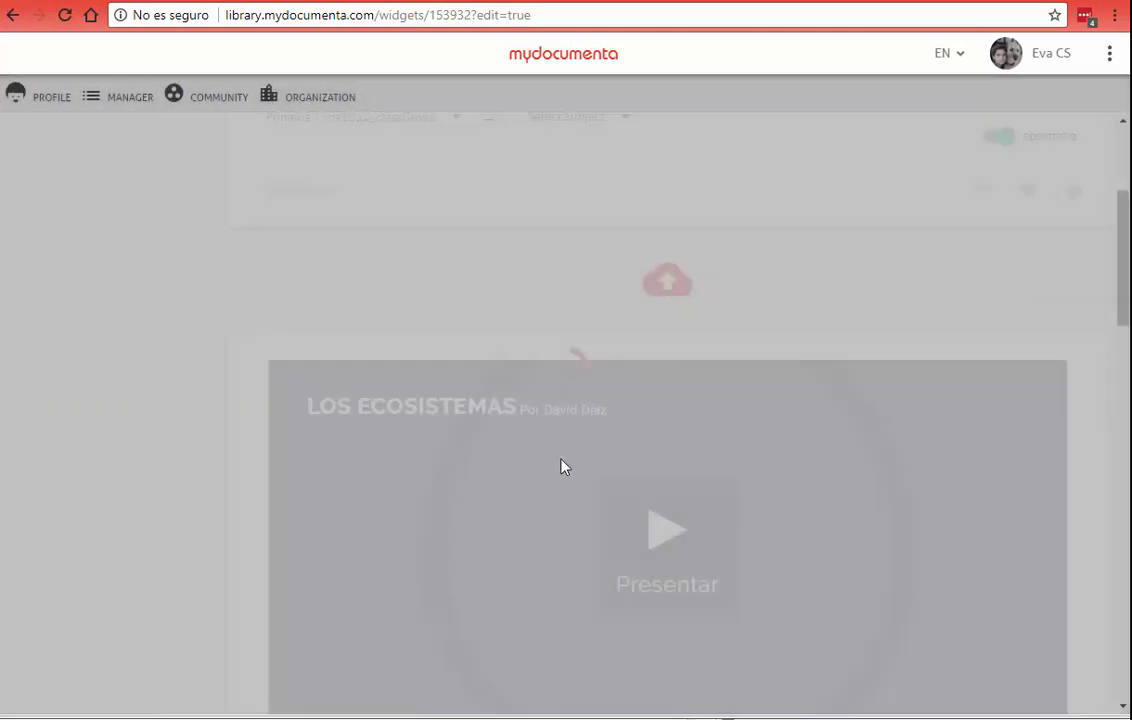
scroll(455, 480, "down", 5)
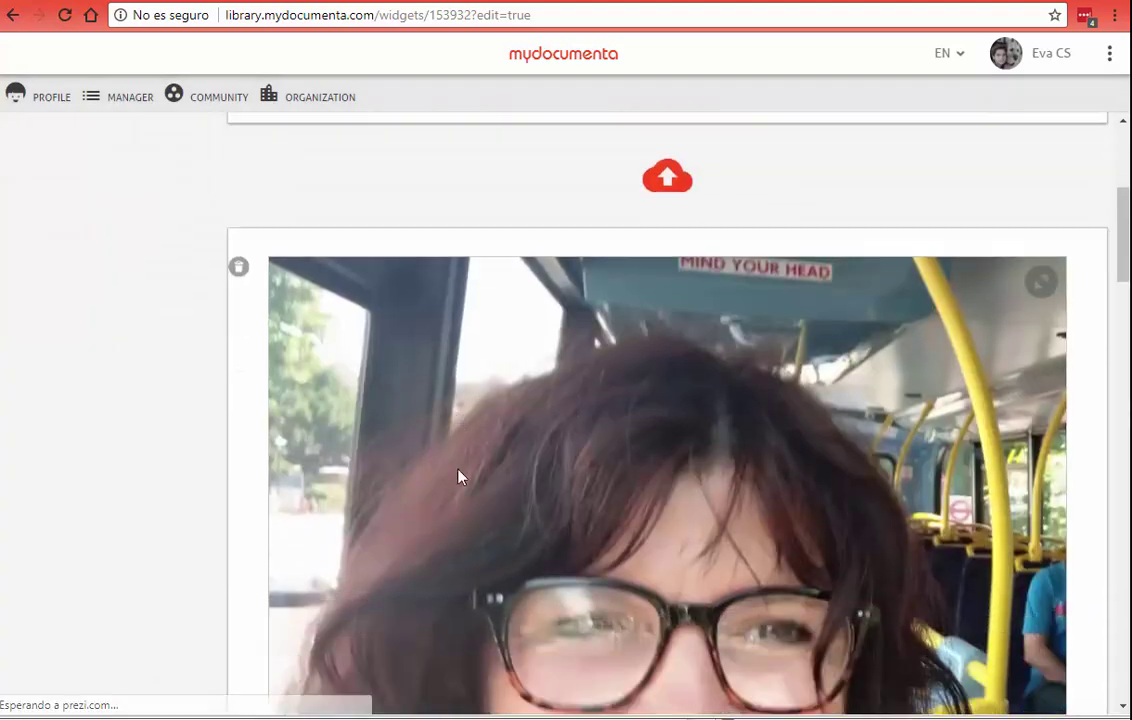
scroll(459, 478, "down", 2)
scroll(459, 480, "up", 5)
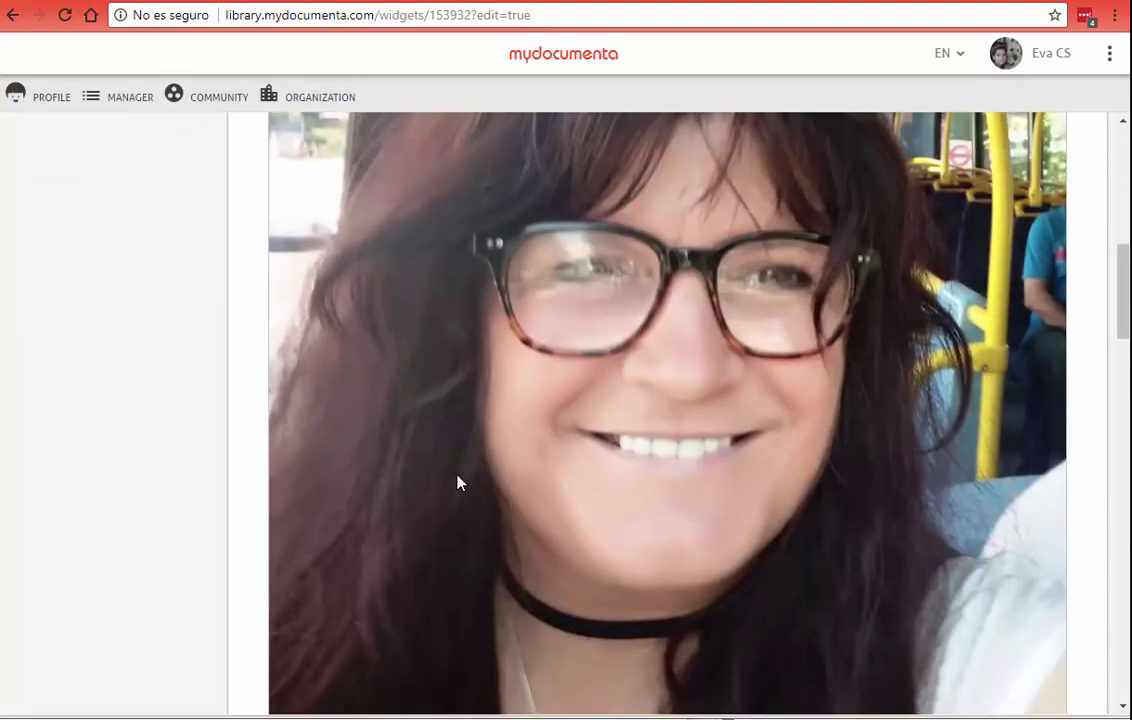
scroll(459, 483, "up", 3)
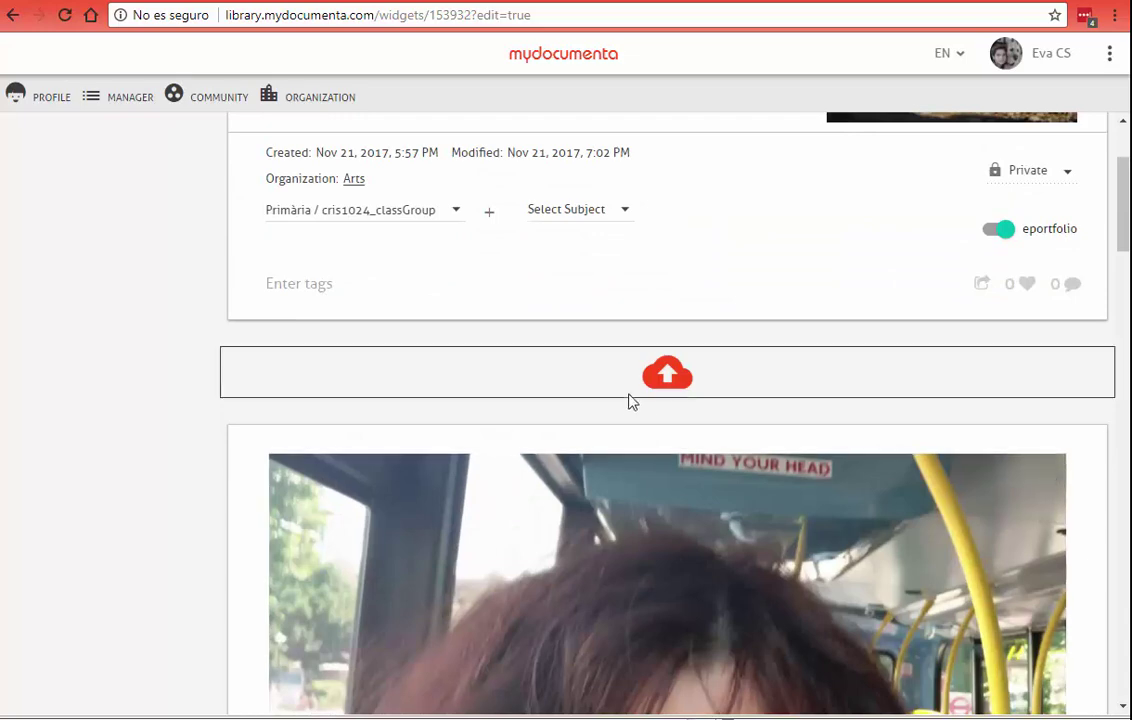
left_click(657, 376)
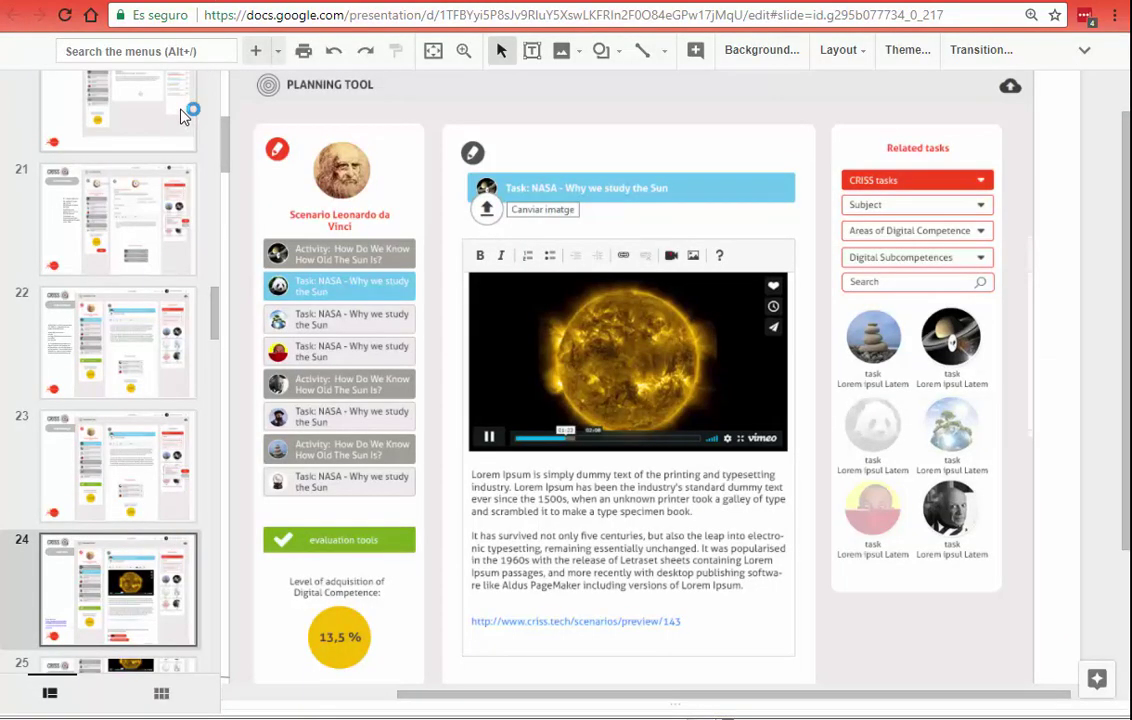
Step: Browse slides 21 to 23, then return to slide 24 with the sun video
left_click(120, 503)
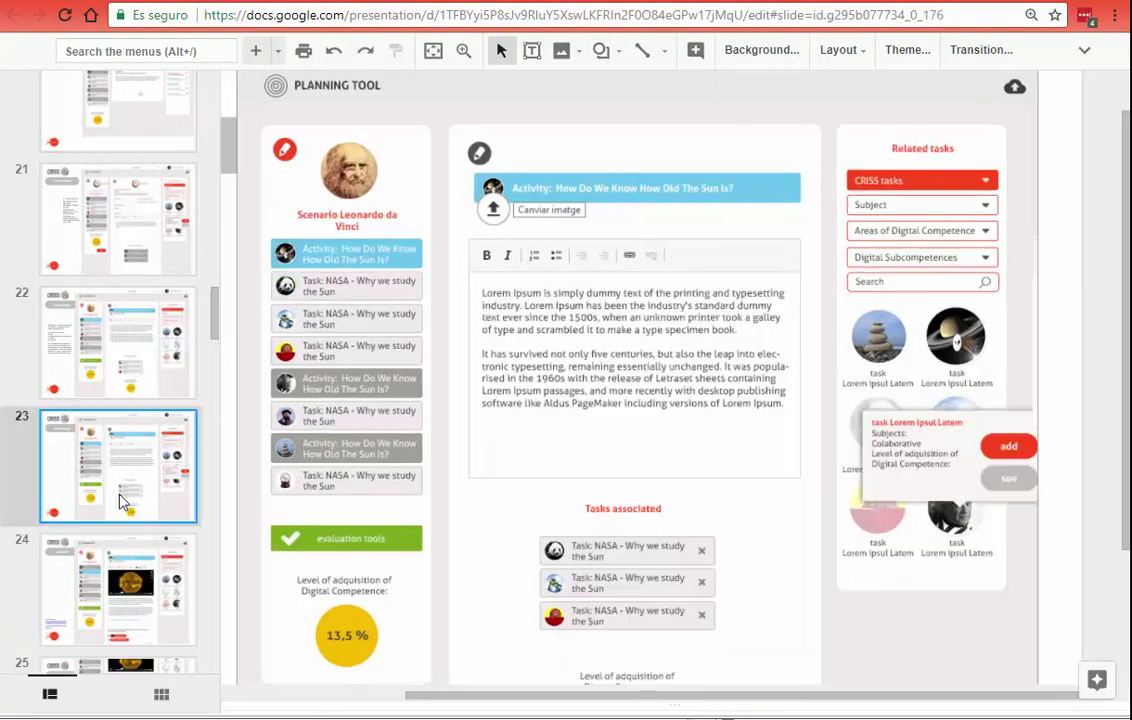
left_click(117, 365)
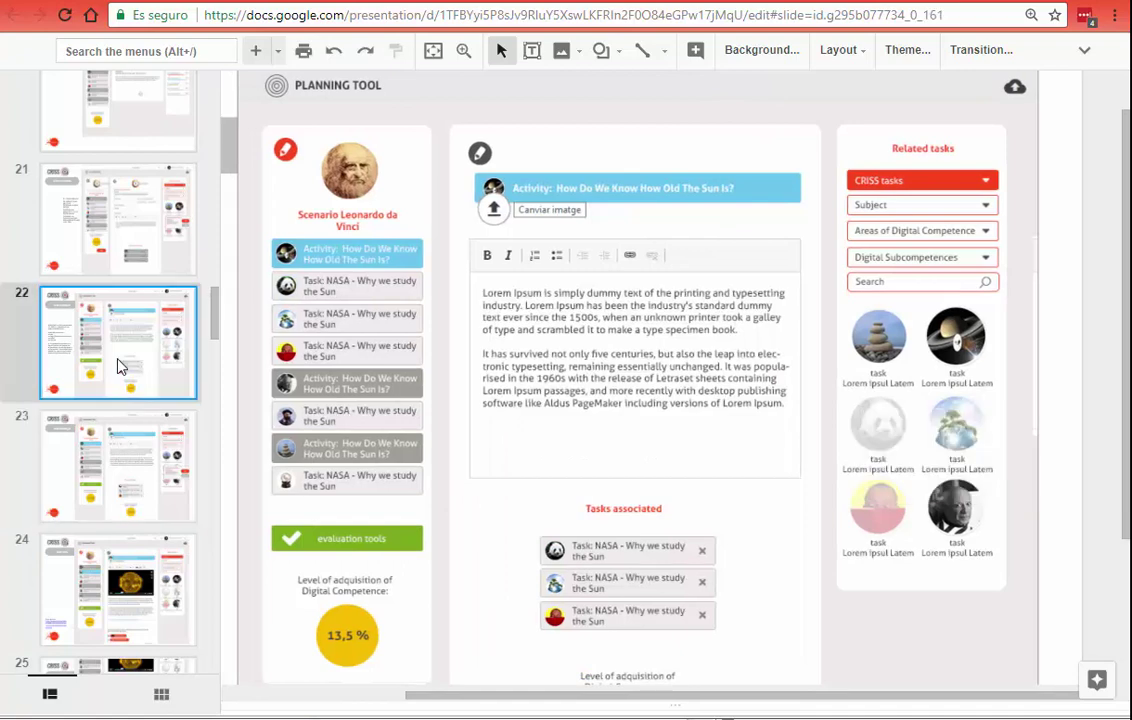
left_click(108, 218)
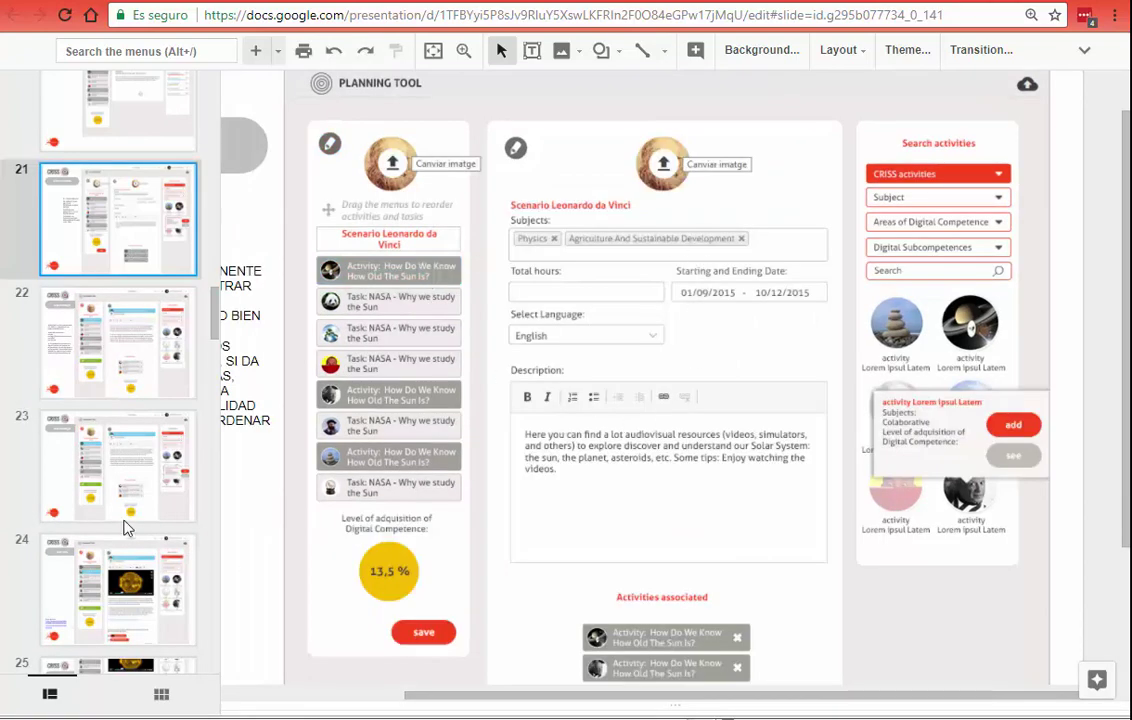
left_click(113, 328)
left_click(120, 468)
left_click(130, 569)
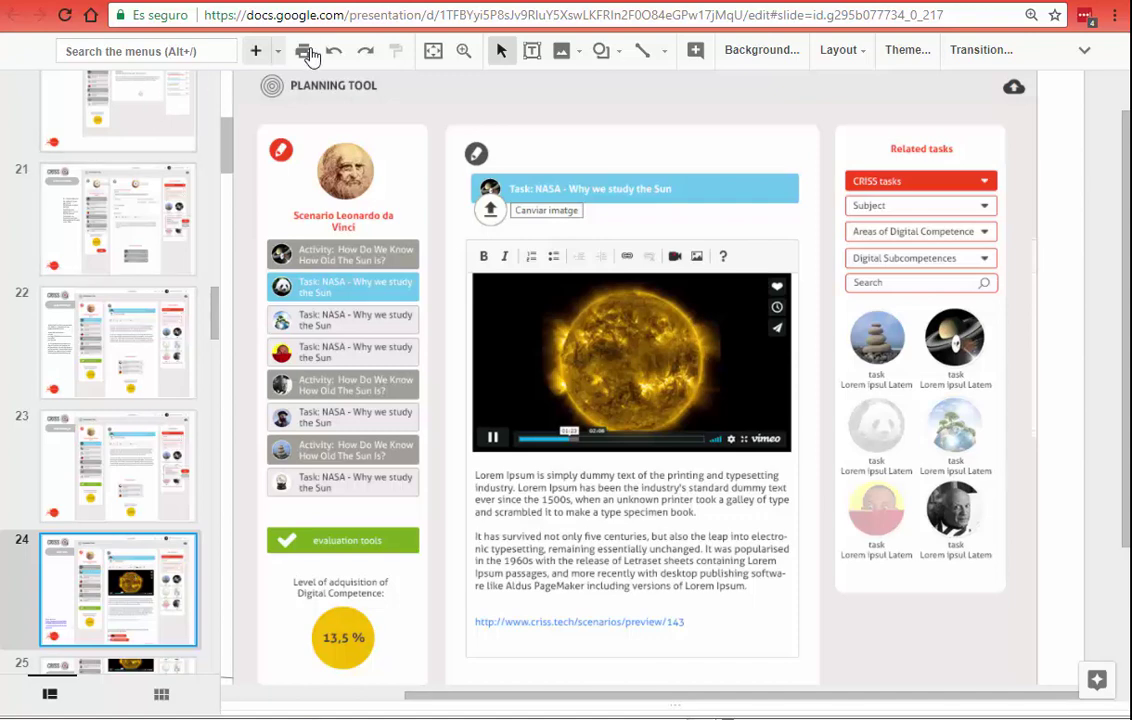
Step: Copy the presentation's share link from the advanced sharing settings
left_click(302, 15)
left_click(1084, 49)
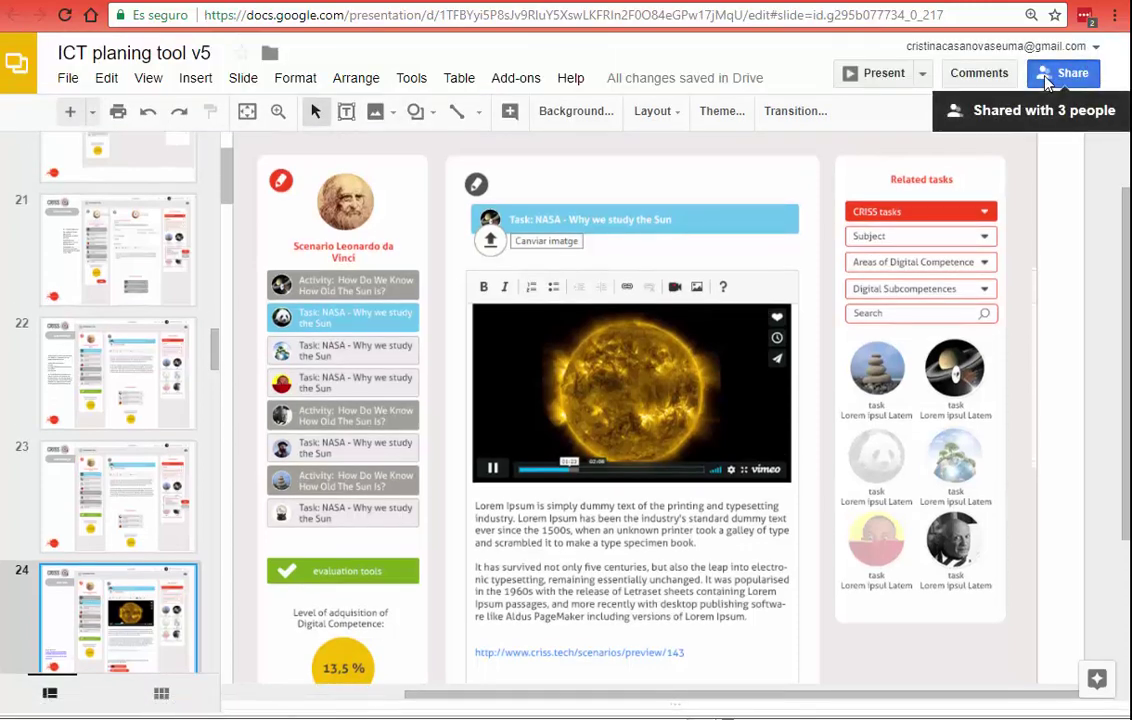
left_click(1063, 73)
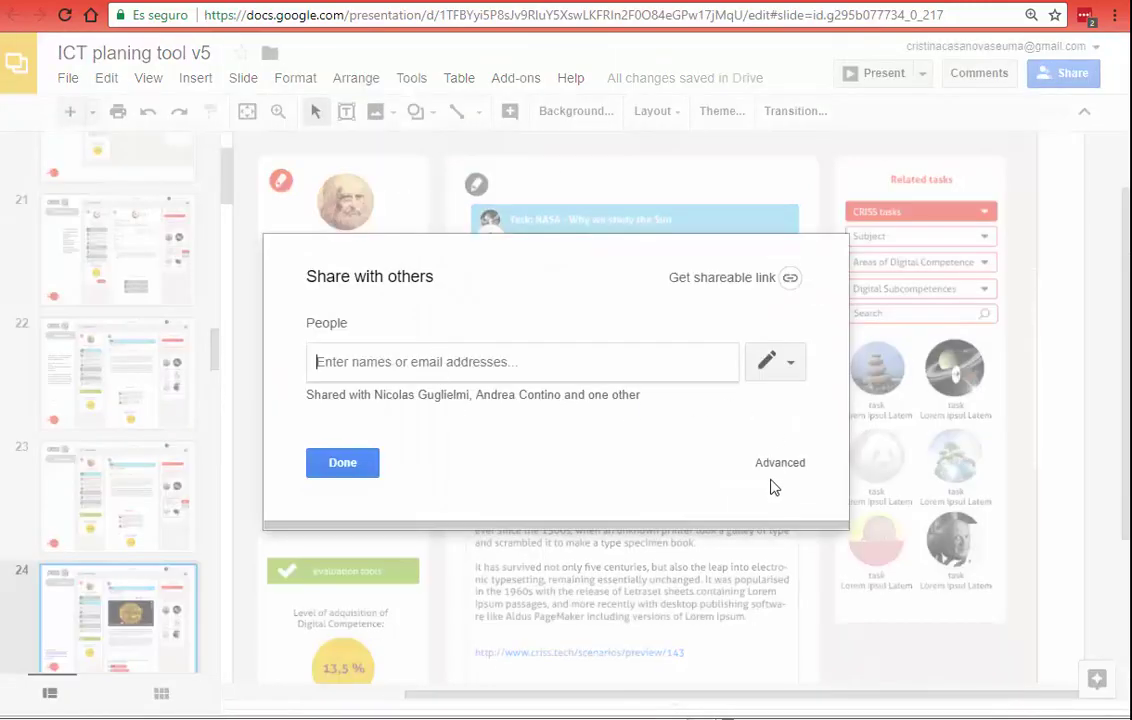
left_click(773, 462)
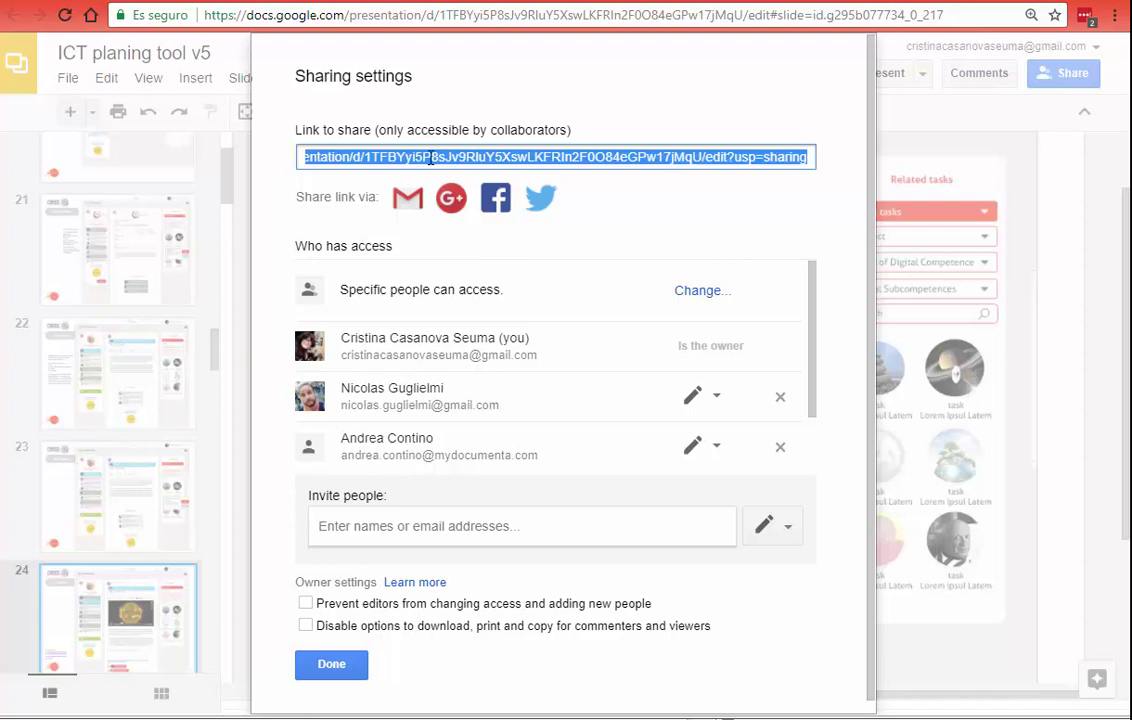
right_click(430, 158)
left_click(476, 172)
left_click(329, 665)
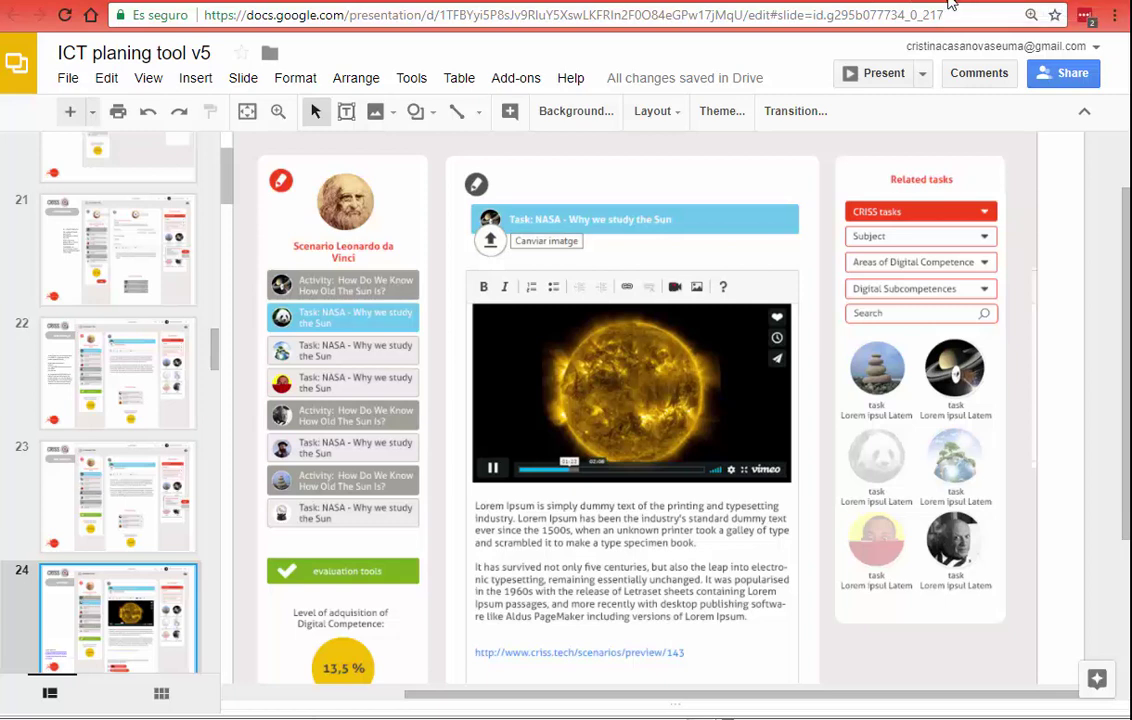
Step: Paste the Google Slides share URL into the story's External link field
left_click(955, 1)
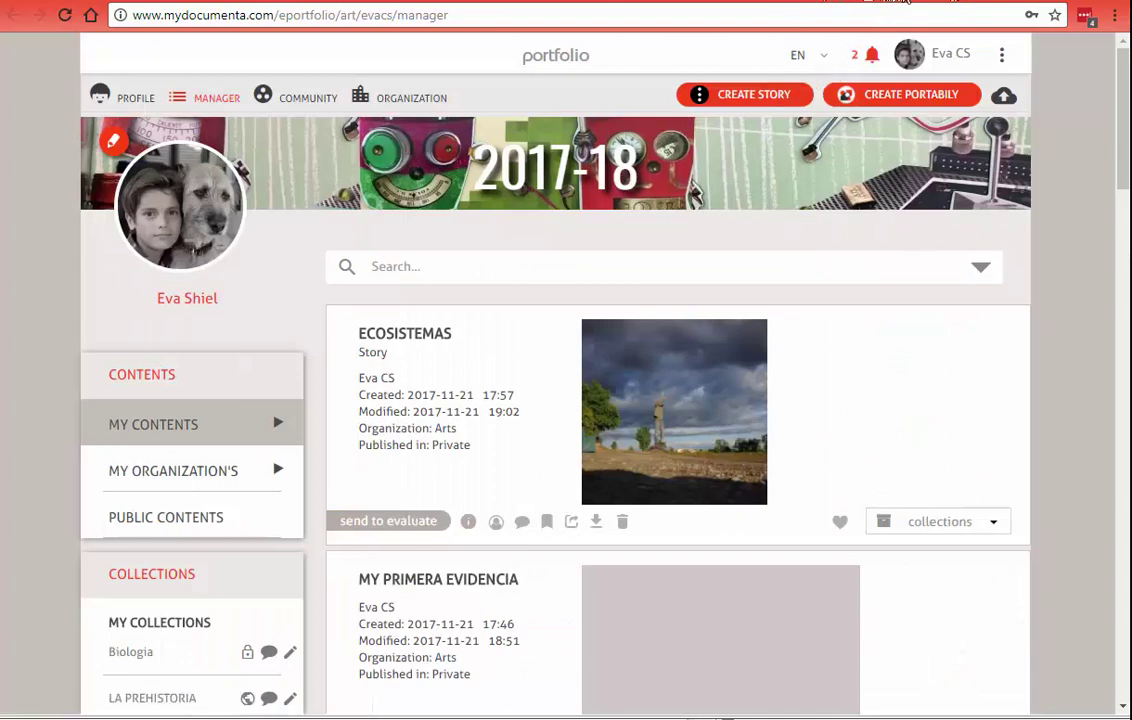
left_click(906, 2)
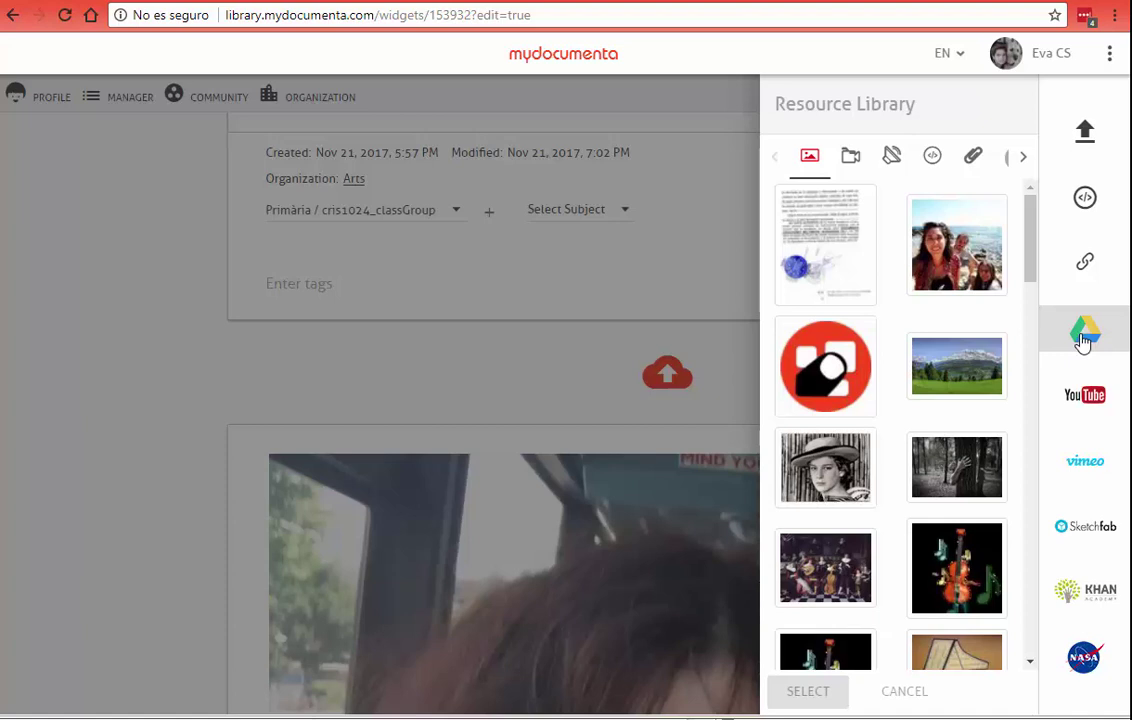
left_click(1082, 266)
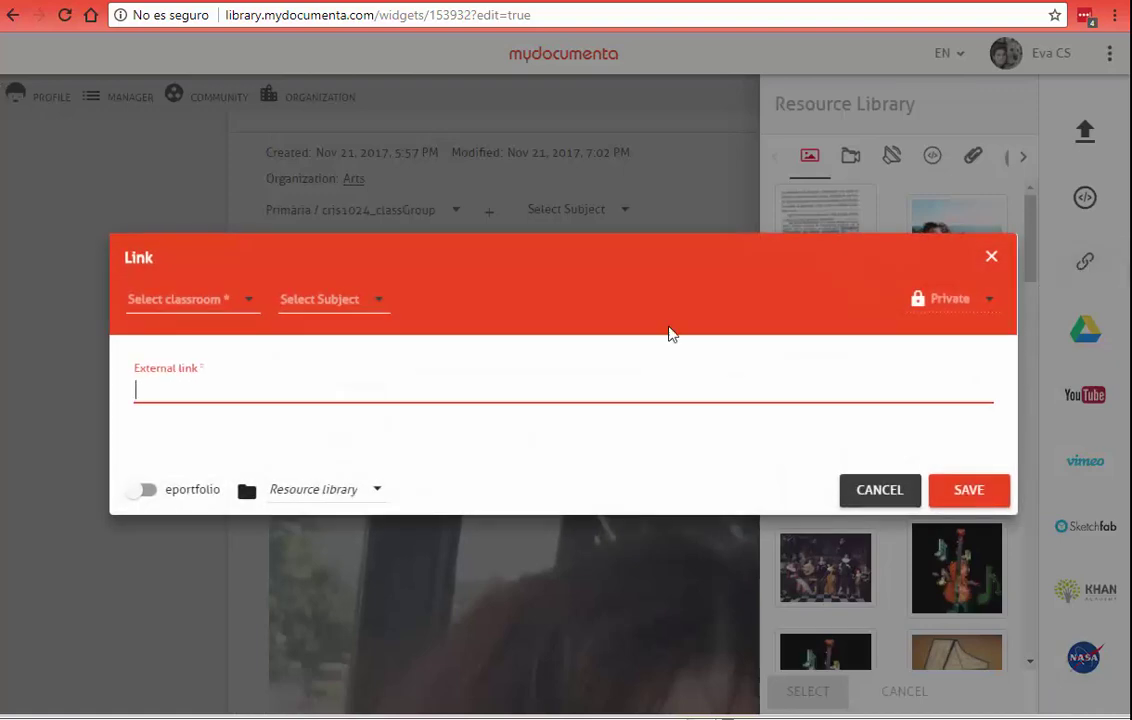
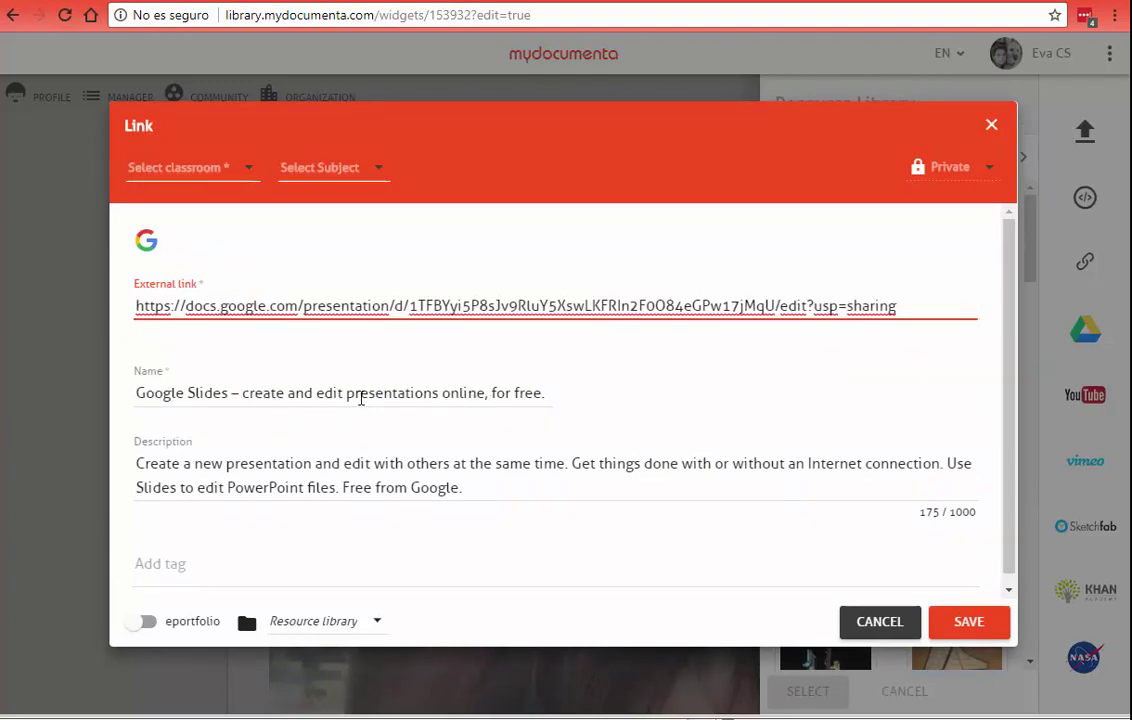
Step: Name the link 'diseño de la plataforma CRISS' and write a Spanish description of the final design
left_click_drag(191, 464, 330, 487)
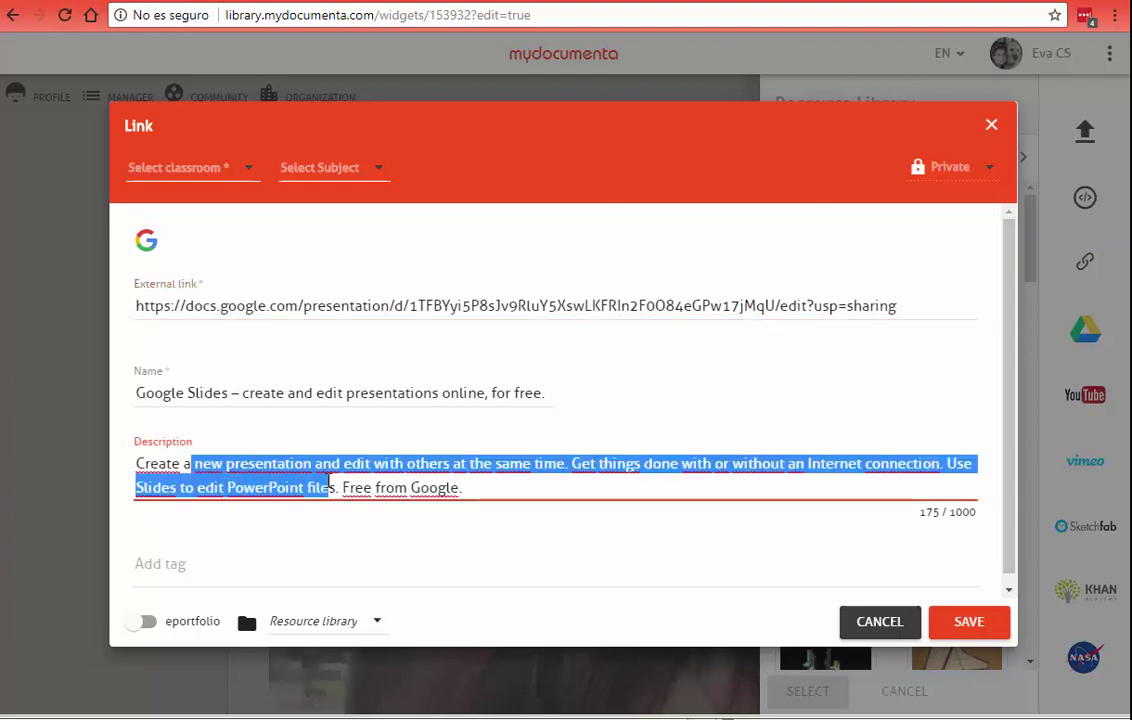
triple_click(427, 390)
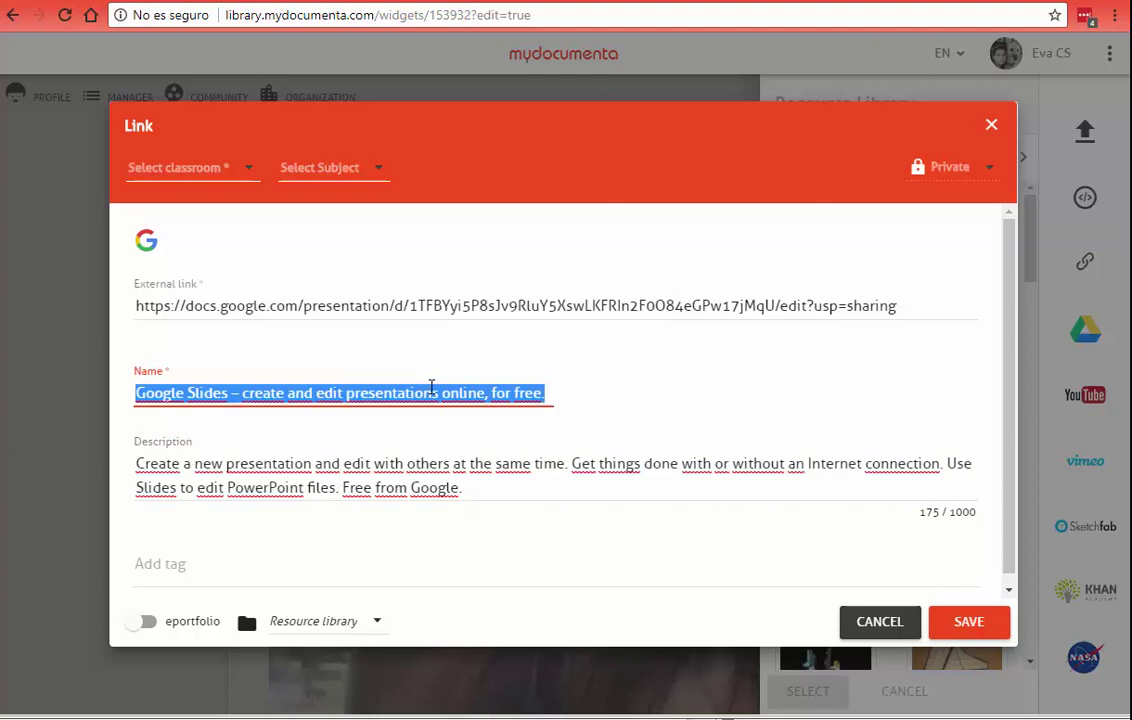
type("diseño de la plataforma CRISS")
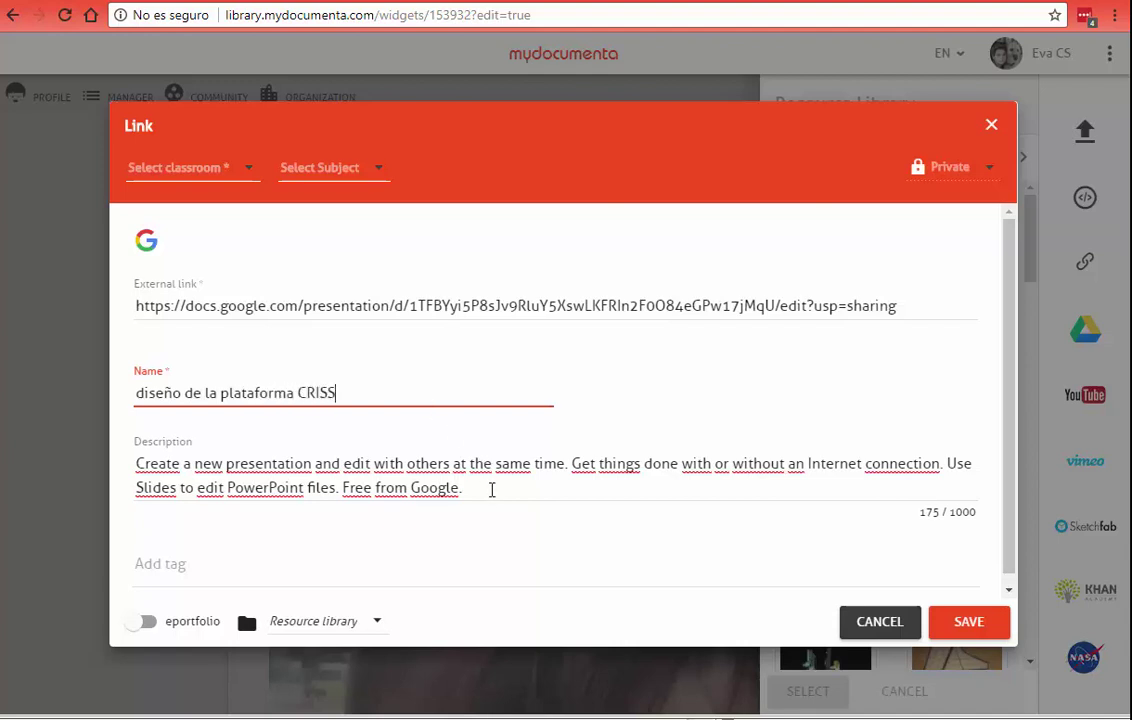
left_click(491, 489)
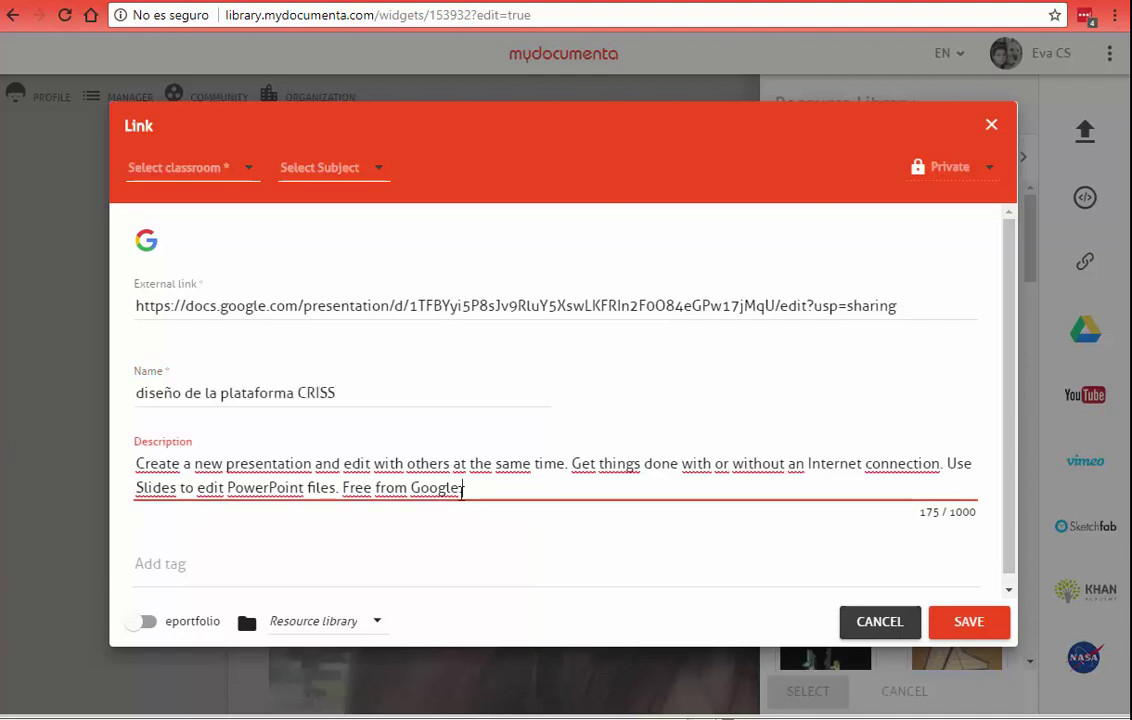
key("ctrl+a")
type("ESTO ")
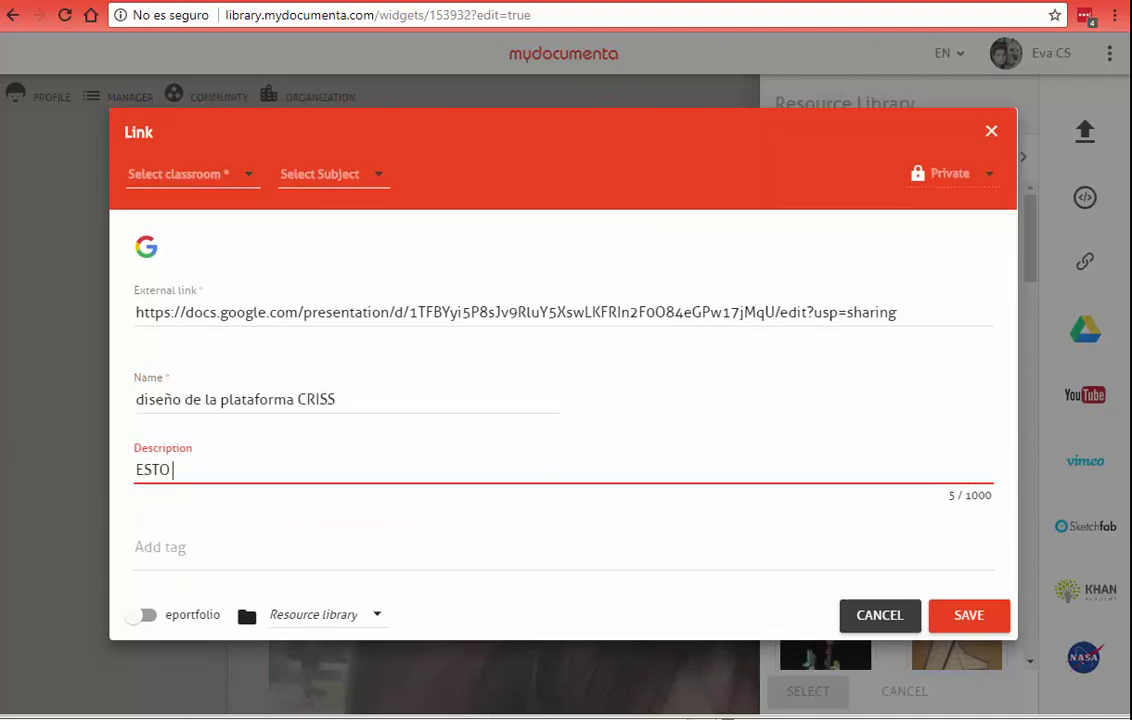
type("ES UN DISEÑO D")
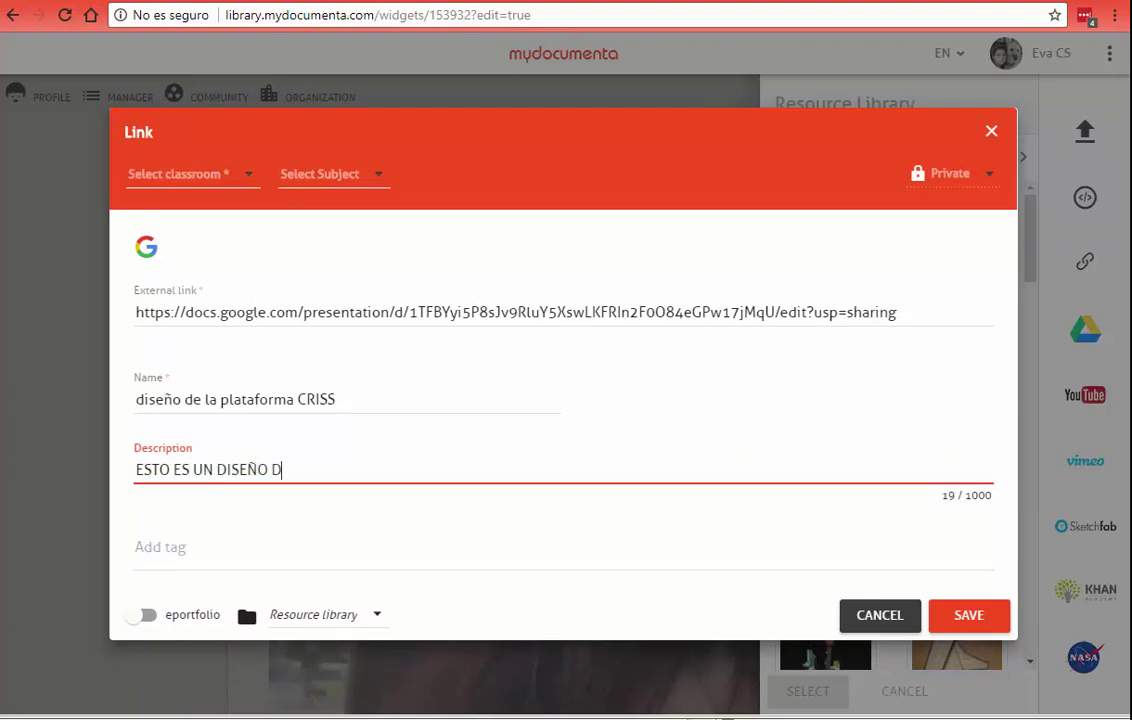
key("BackSpace")
type("FINAL DE LAS ")
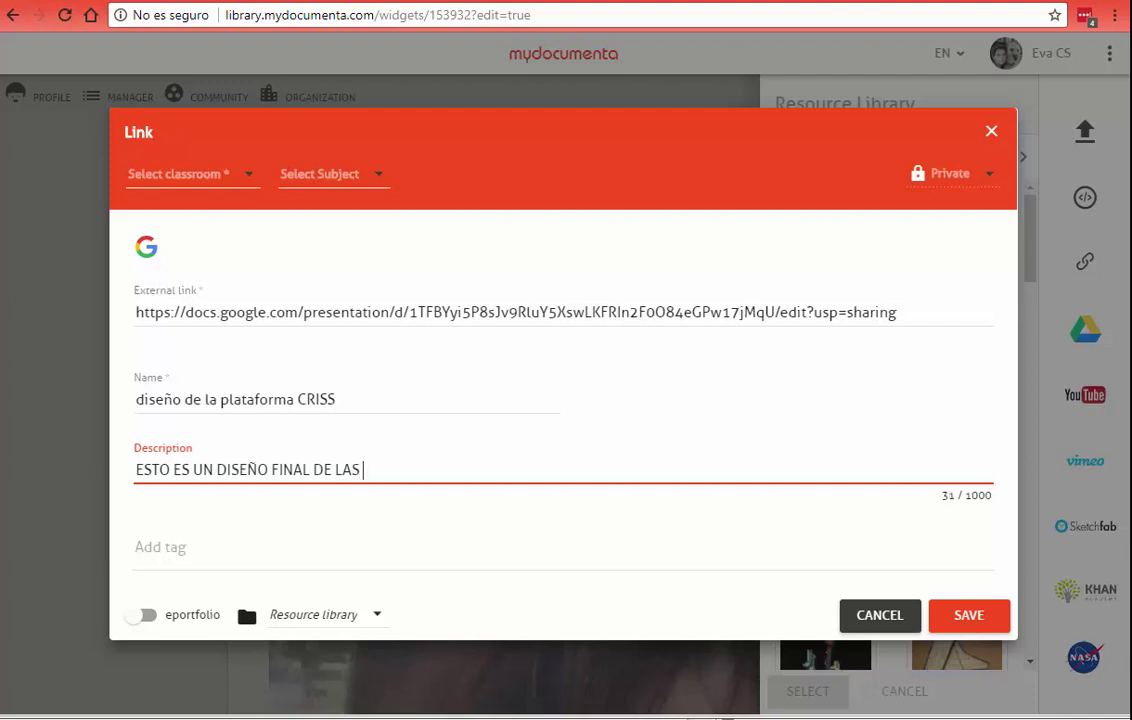
type("DISTINTAS H")
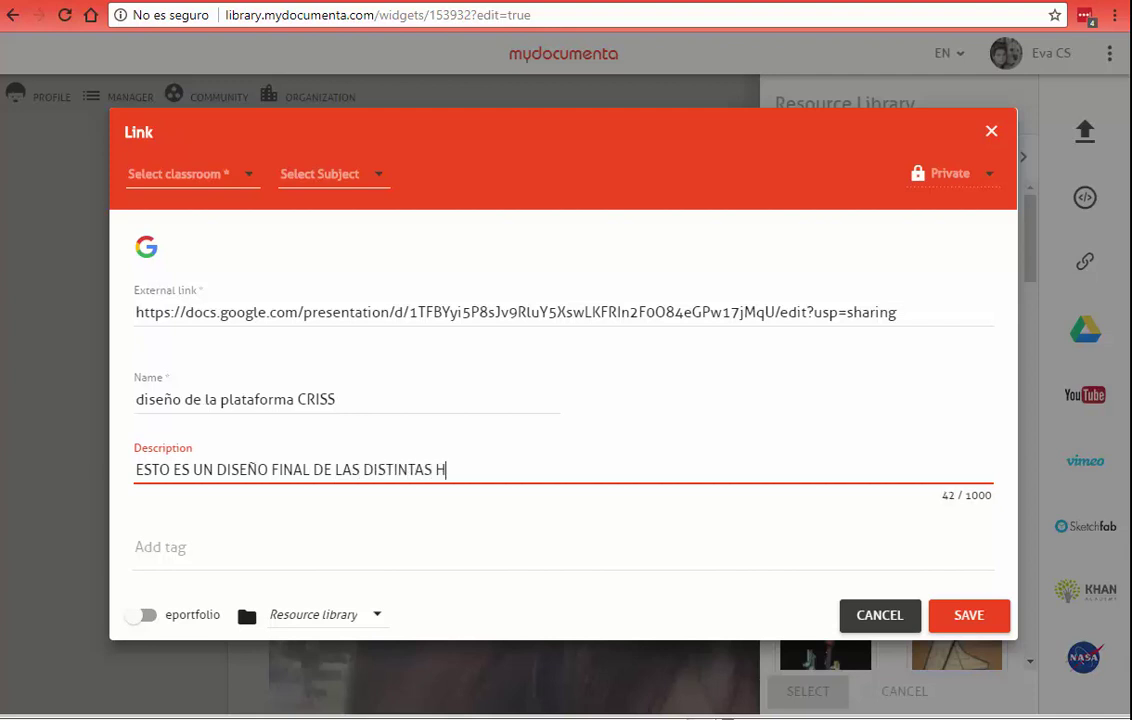
type("ERRMAIENTA")
key("BackSpace")
key("BackSpace")
key("BackSpace")
key("BackSpace")
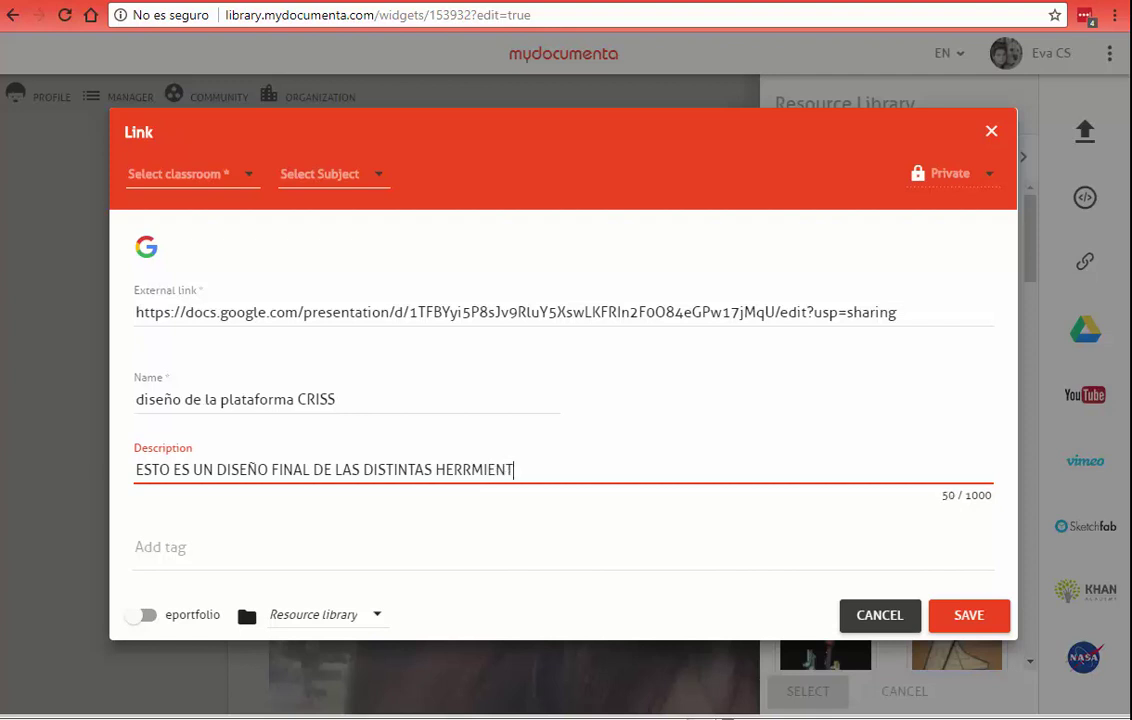
Step: Assign the link to the Primària classroom group and save it
left_click(942, 626)
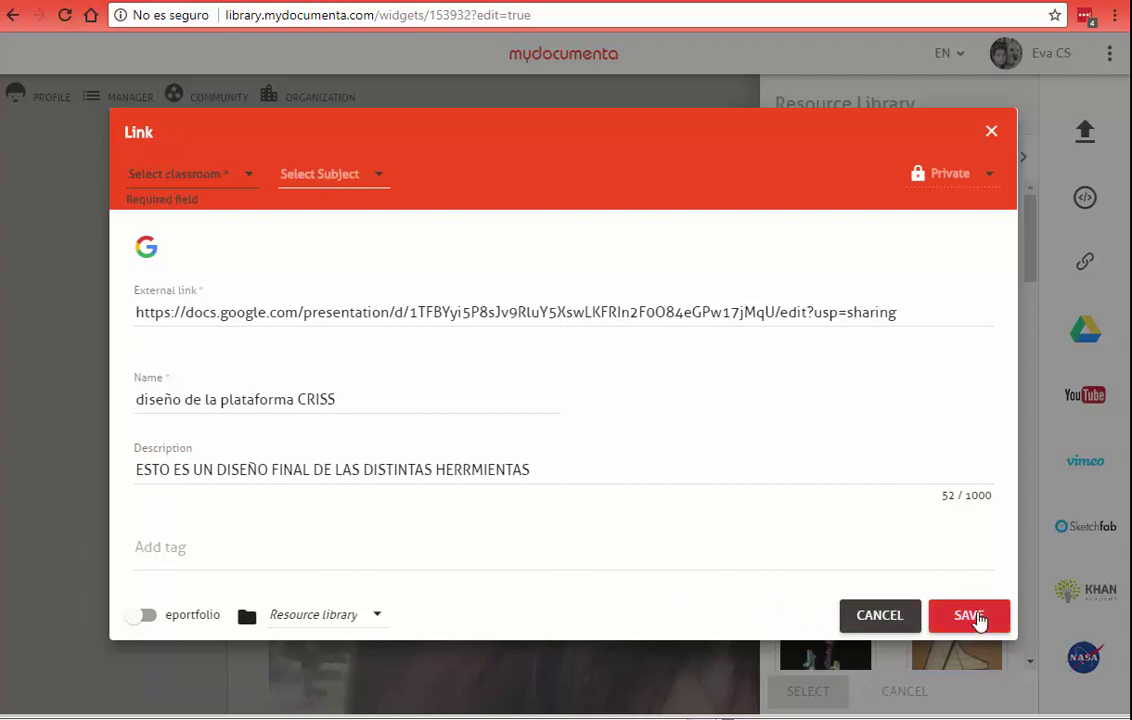
left_click(246, 177)
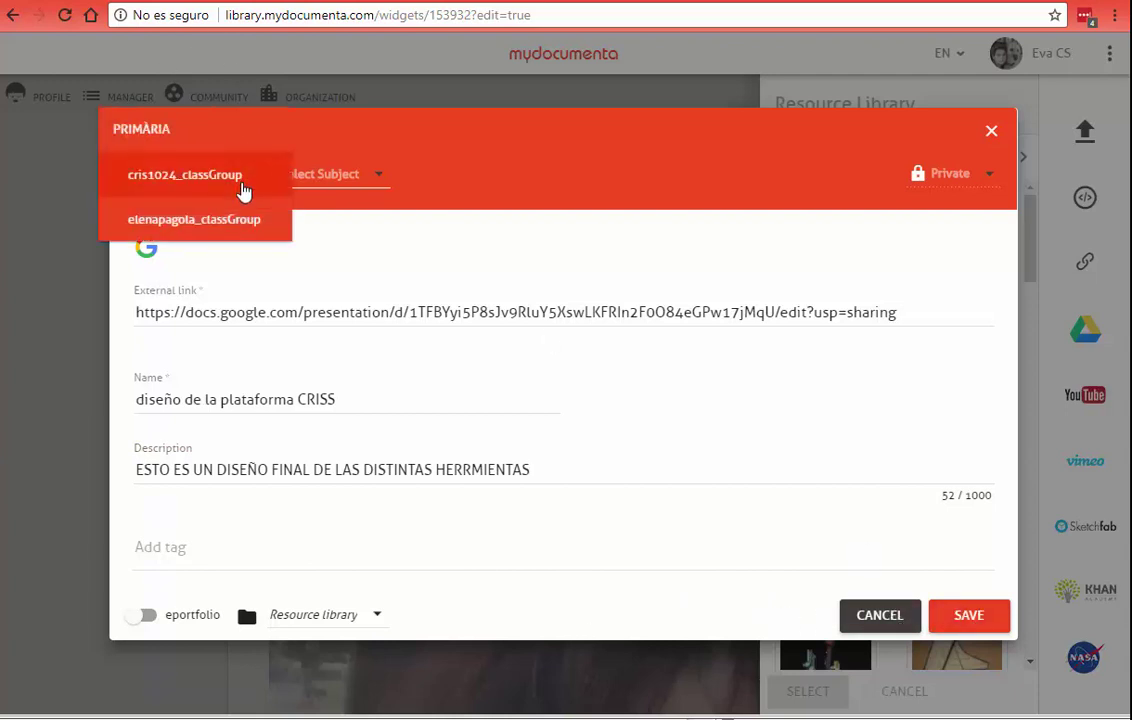
left_click(233, 176)
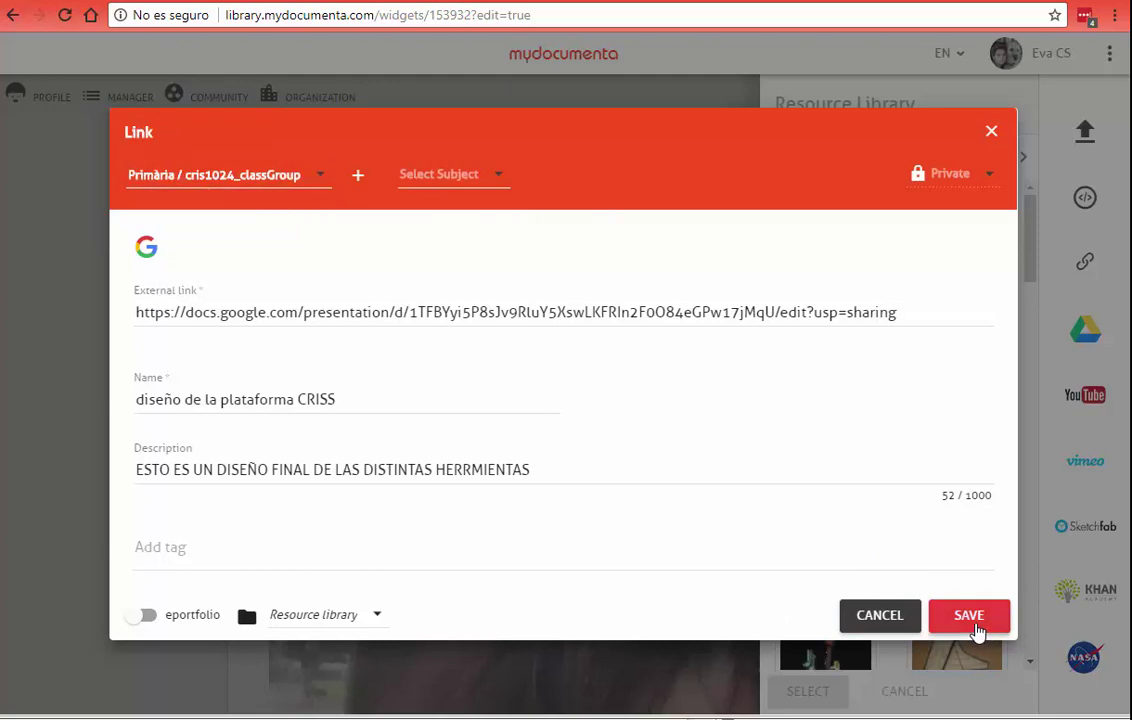
left_click(972, 620)
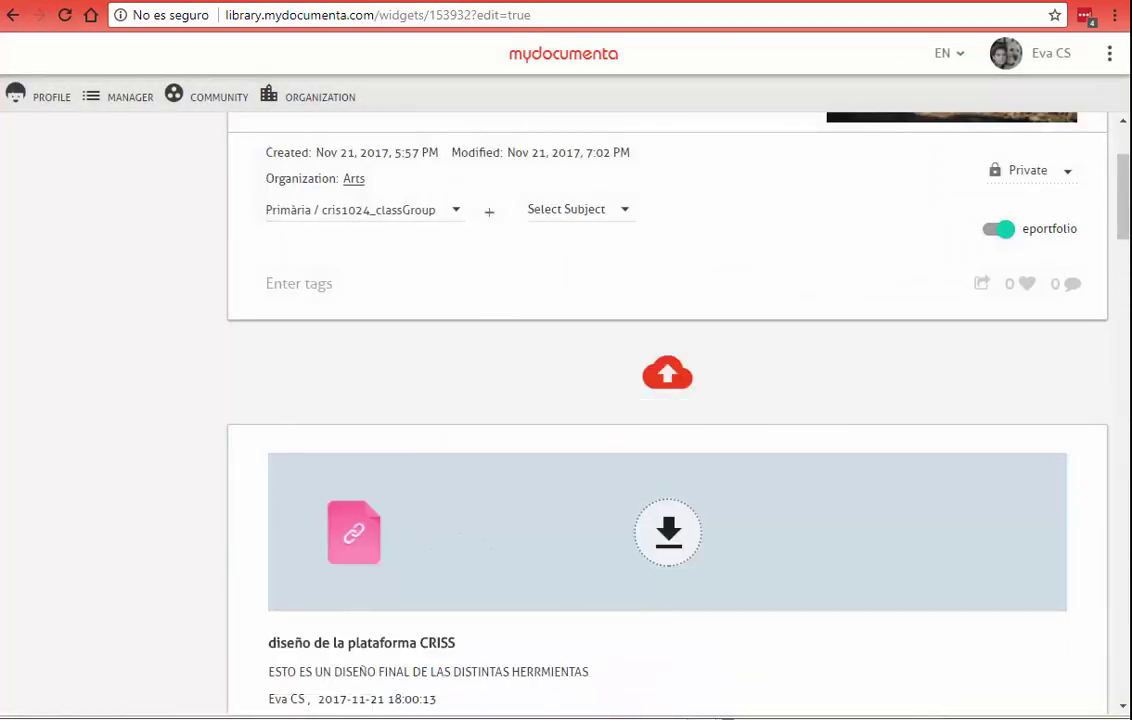
Step: Preview the ECOSISTEMAS story and open the linked presentation from its card
left_click_drag(1123, 187, 1094, 144)
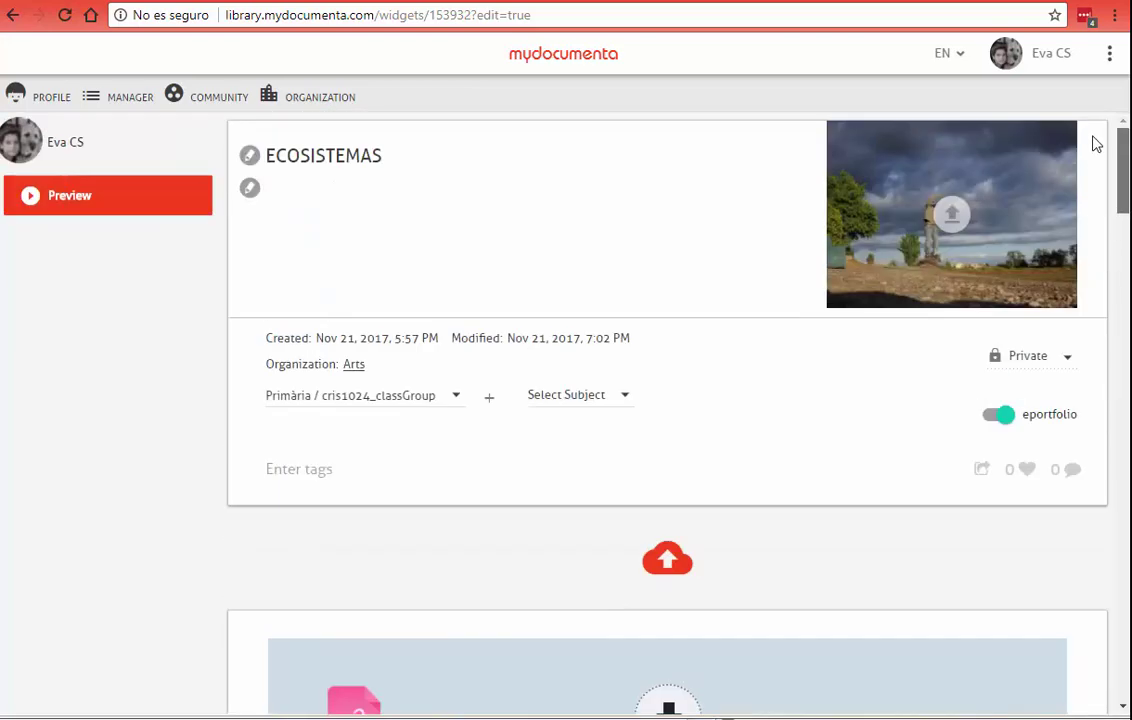
left_click(60, 215)
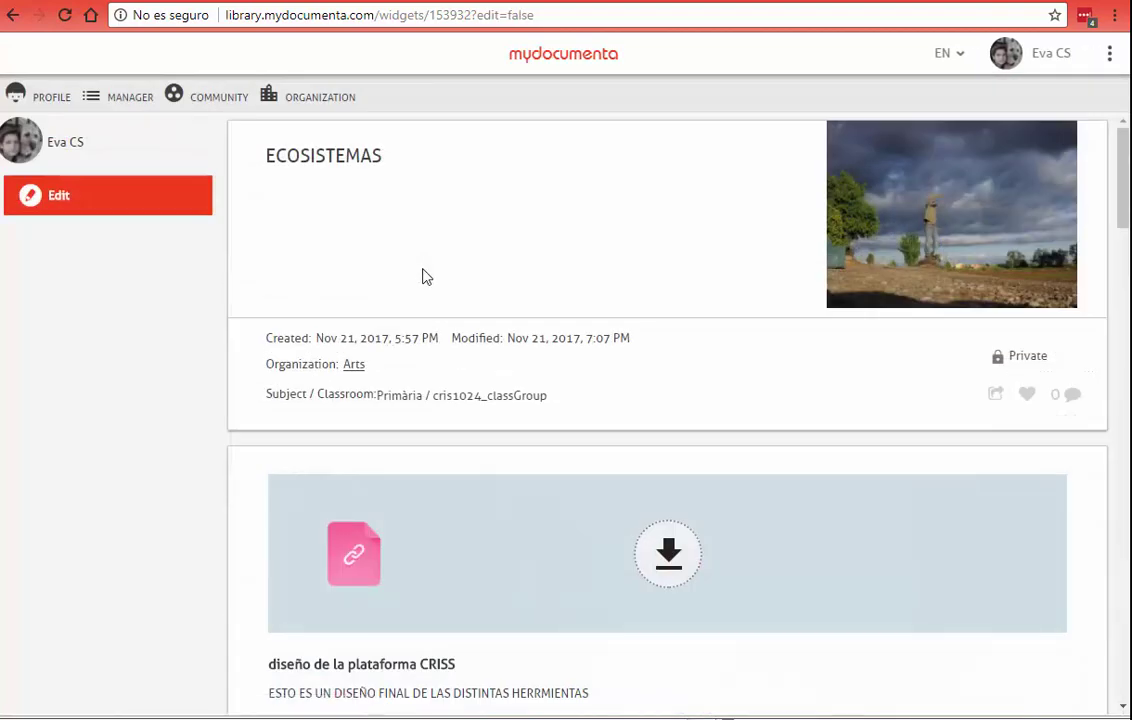
left_click_drag(1126, 205, 1126, 235)
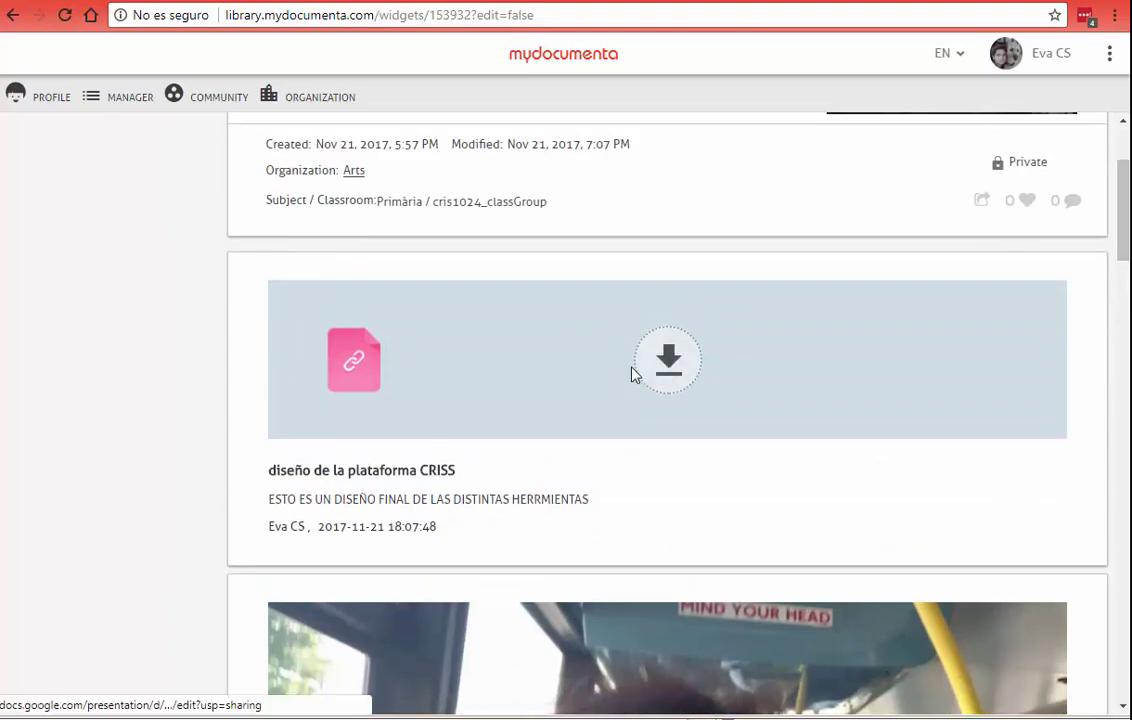
left_click(670, 379)
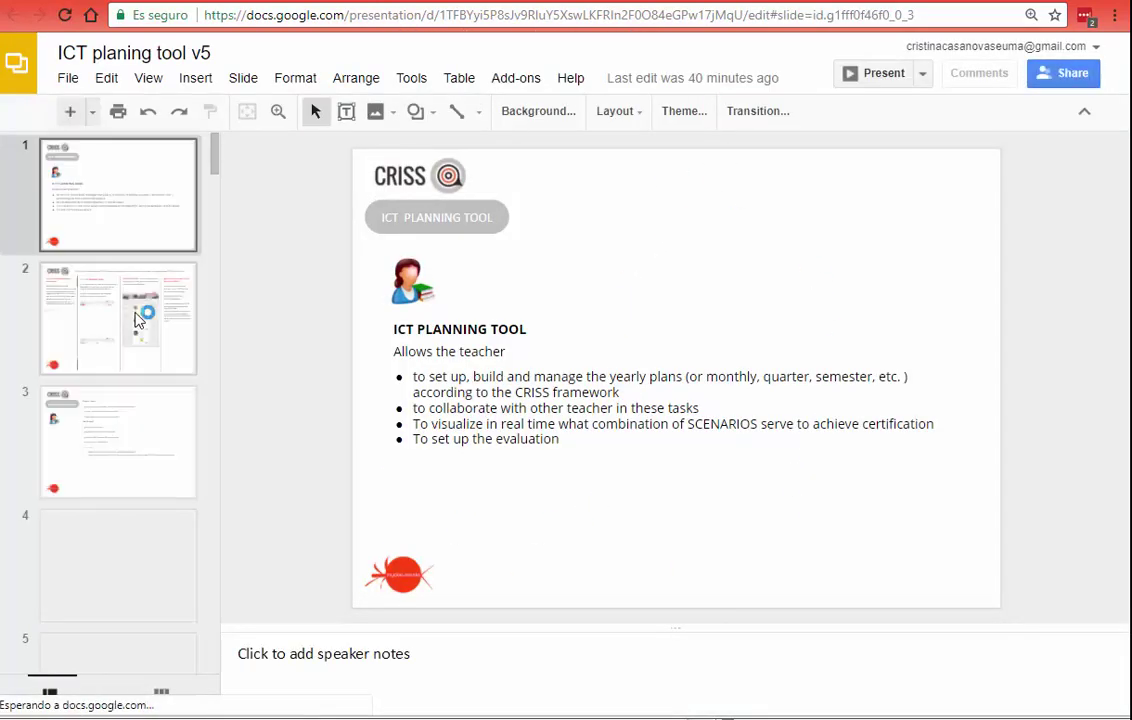
Step: Check slides 2 to 4 of the presentation, then return to MyDocumenta
left_click(138, 320)
left_click(133, 437)
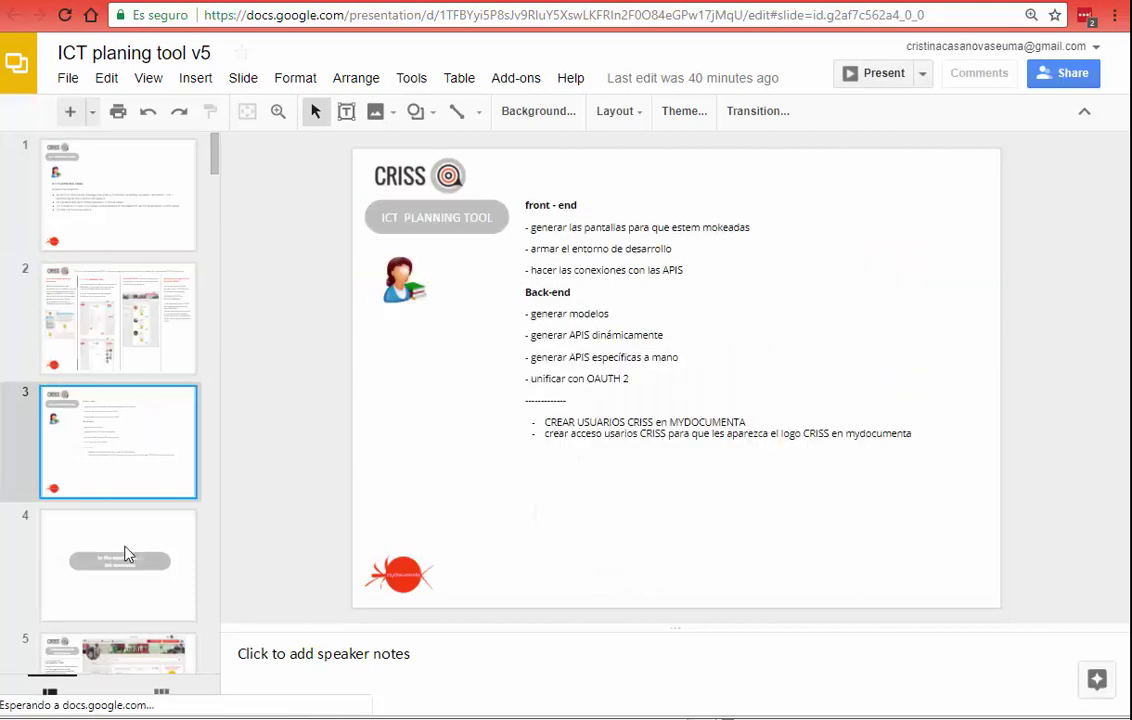
left_click(126, 594)
left_click(195, 307)
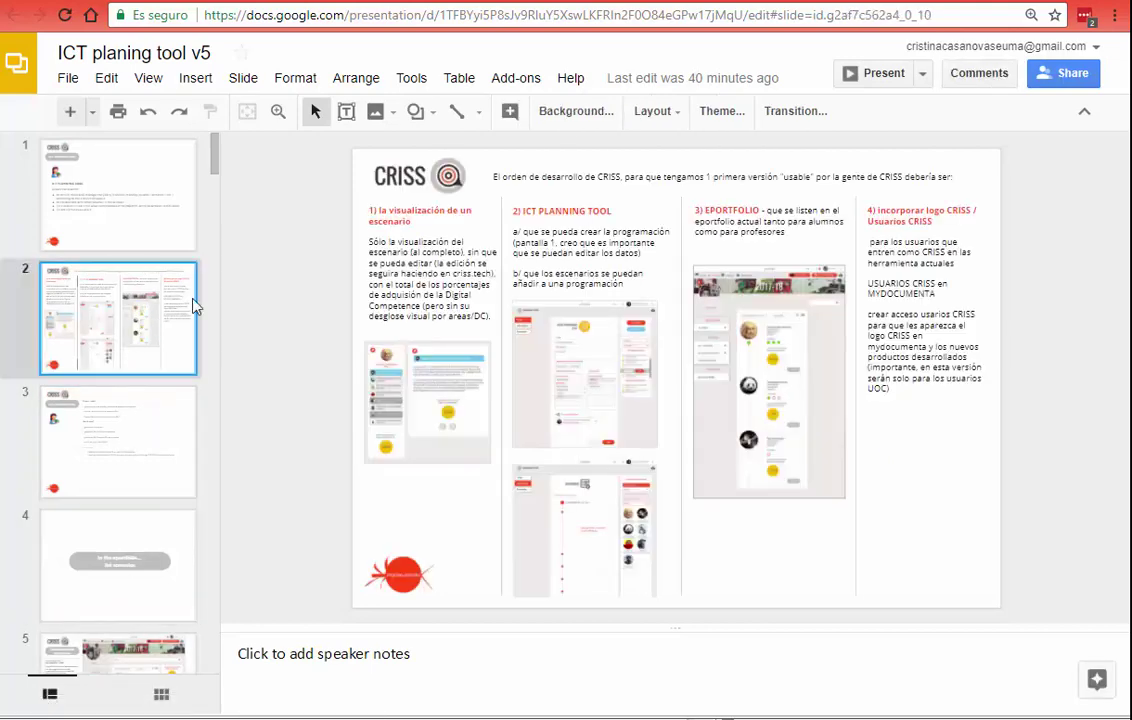
left_click(922, 1)
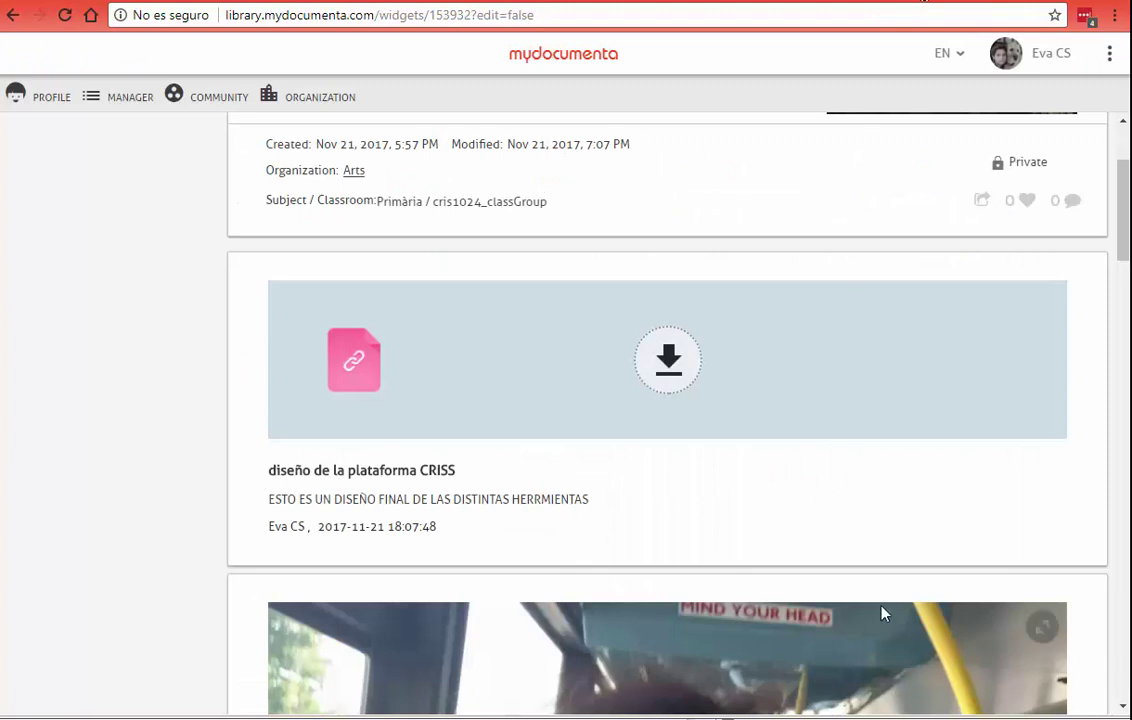
Step: Return to edit mode, remove the 'diseño de la plataforma CRISS' card, and reopen the Resource Library
scroll(766, 465, "up", 3)
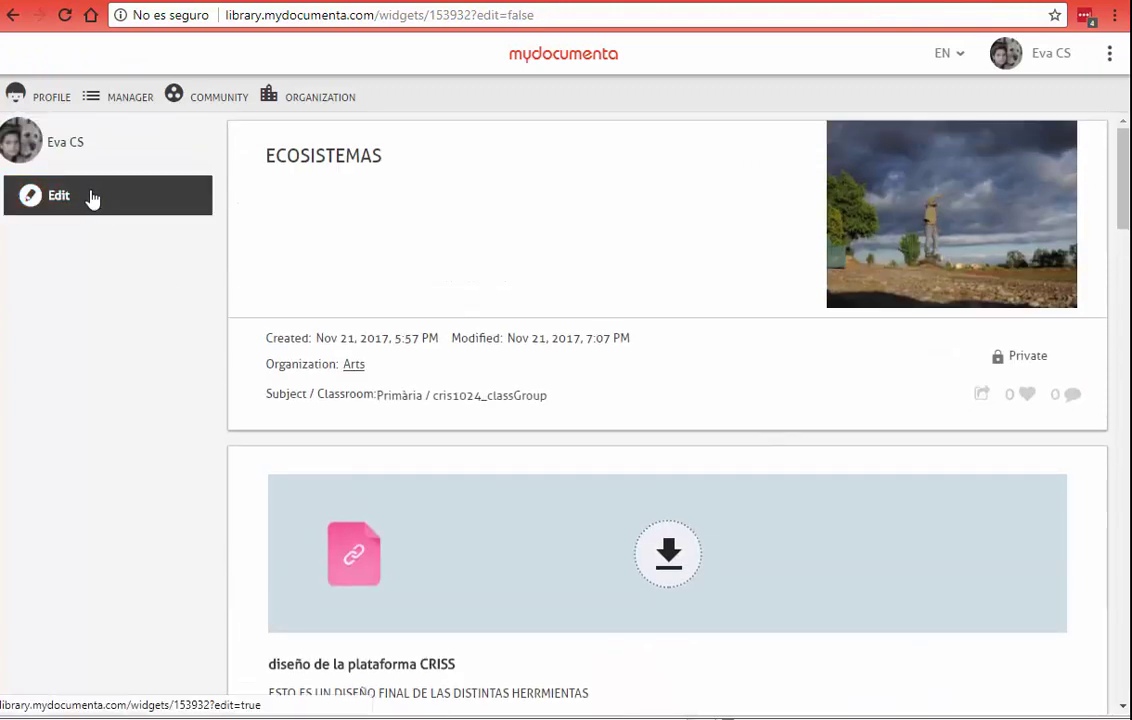
left_click(102, 211)
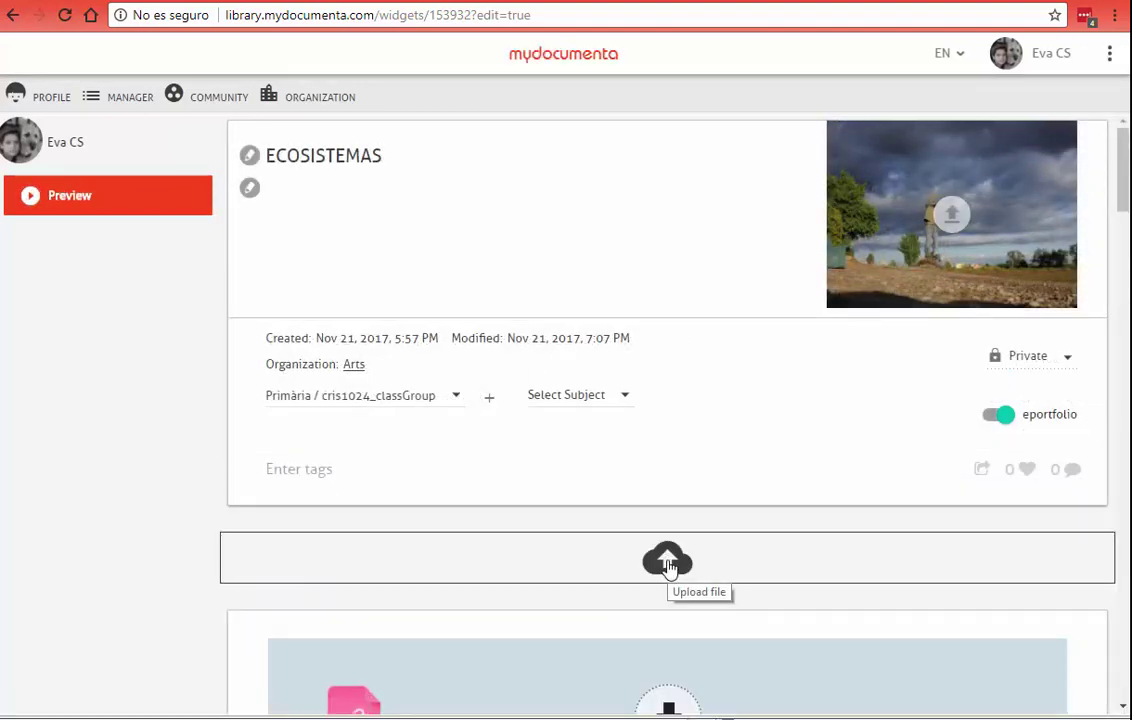
scroll(283, 492, "down", 2)
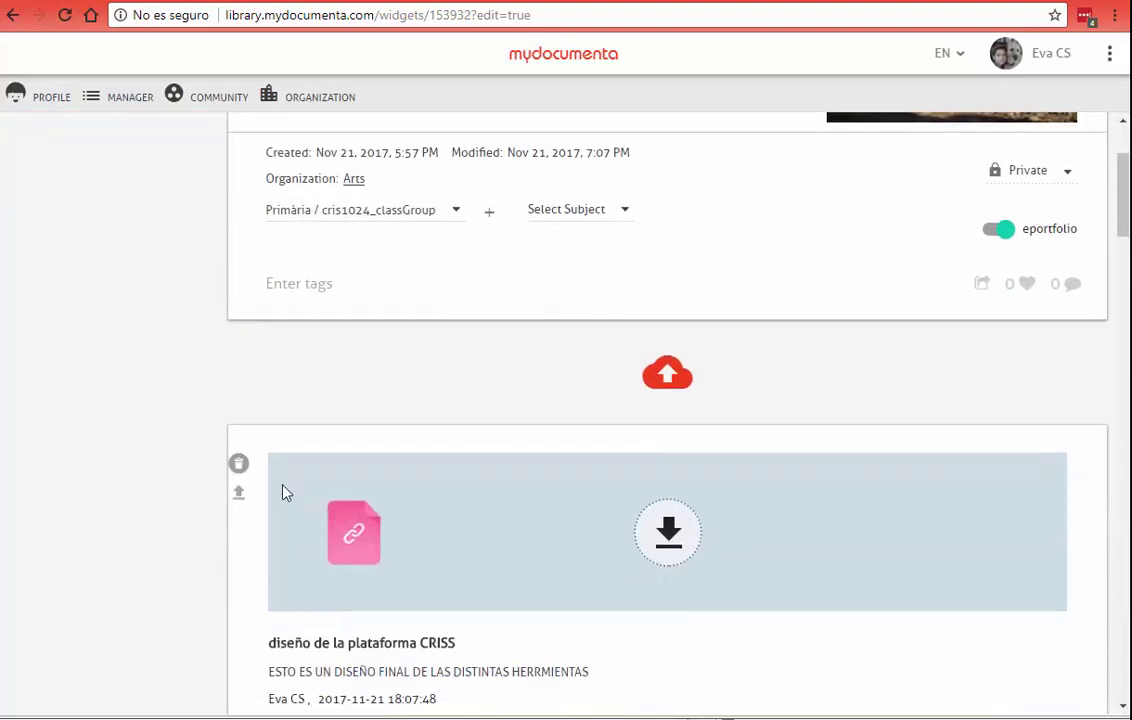
left_click(238, 466)
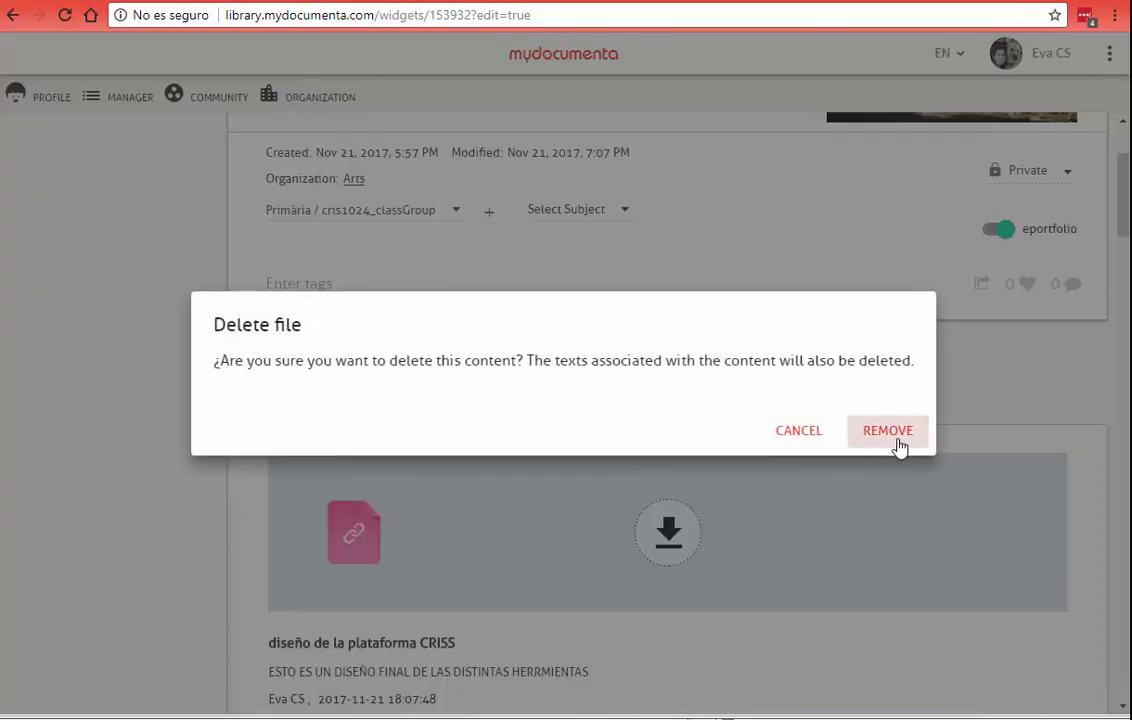
left_click(890, 434)
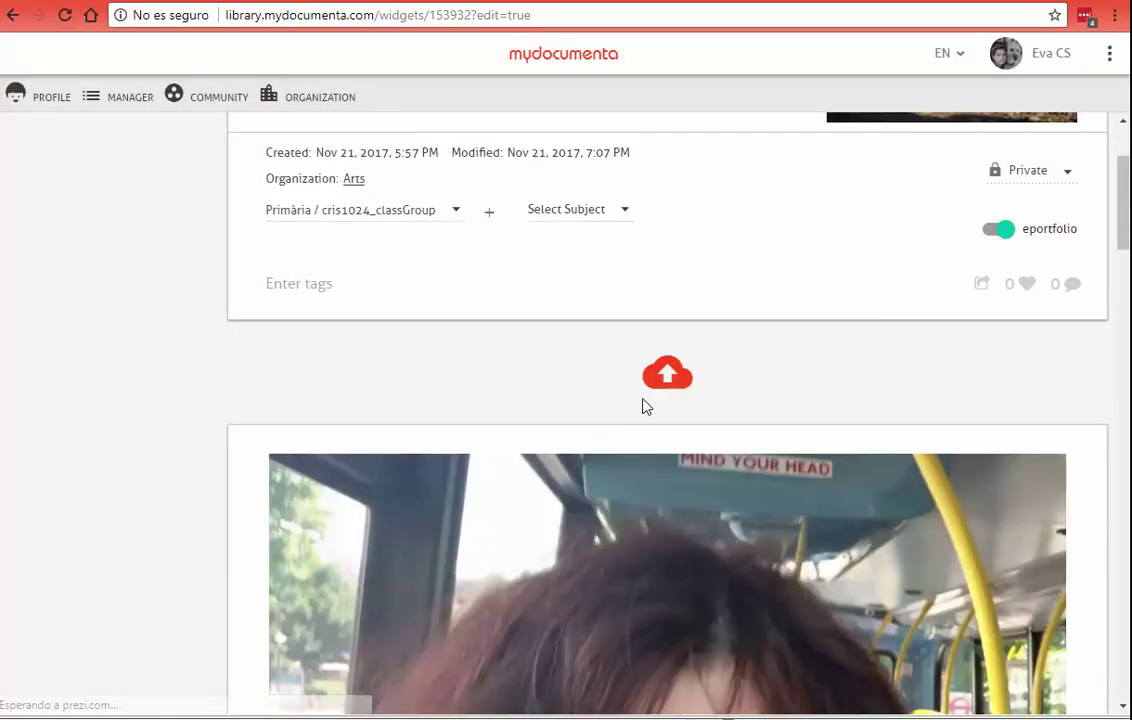
left_click(668, 377)
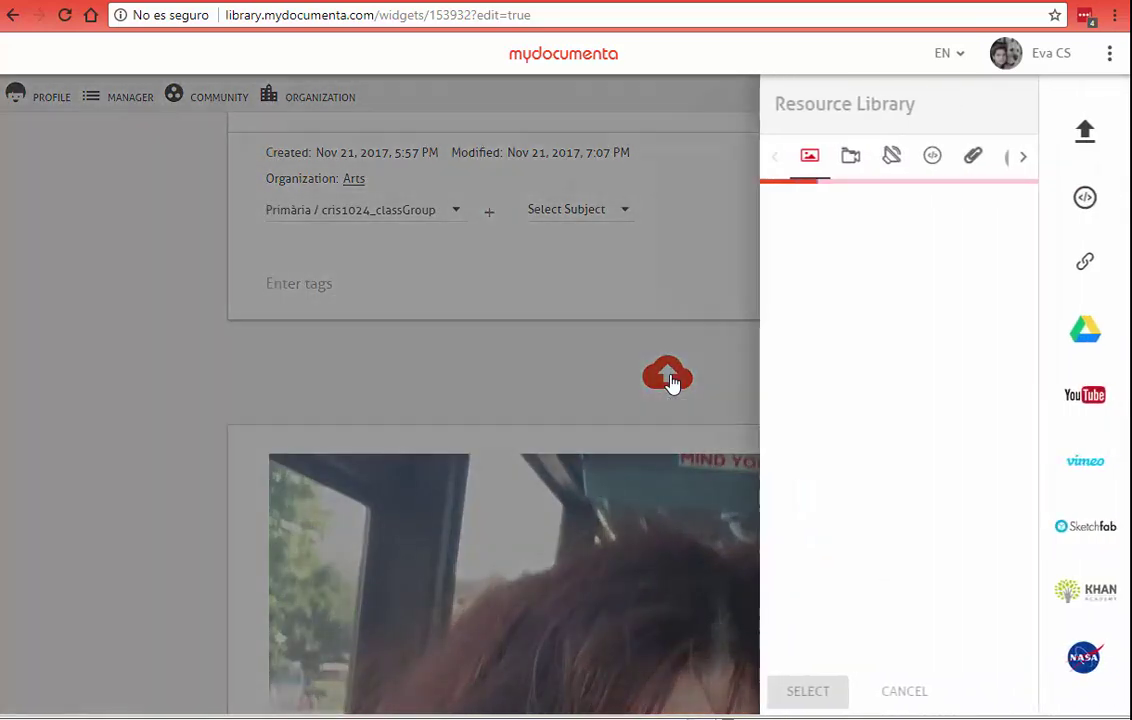
Step: Pick two 'DiGITAL COMPETENCE' YouTube videos, including 'Digital competence is lacking', and assign them to the first class group
left_click(1086, 397)
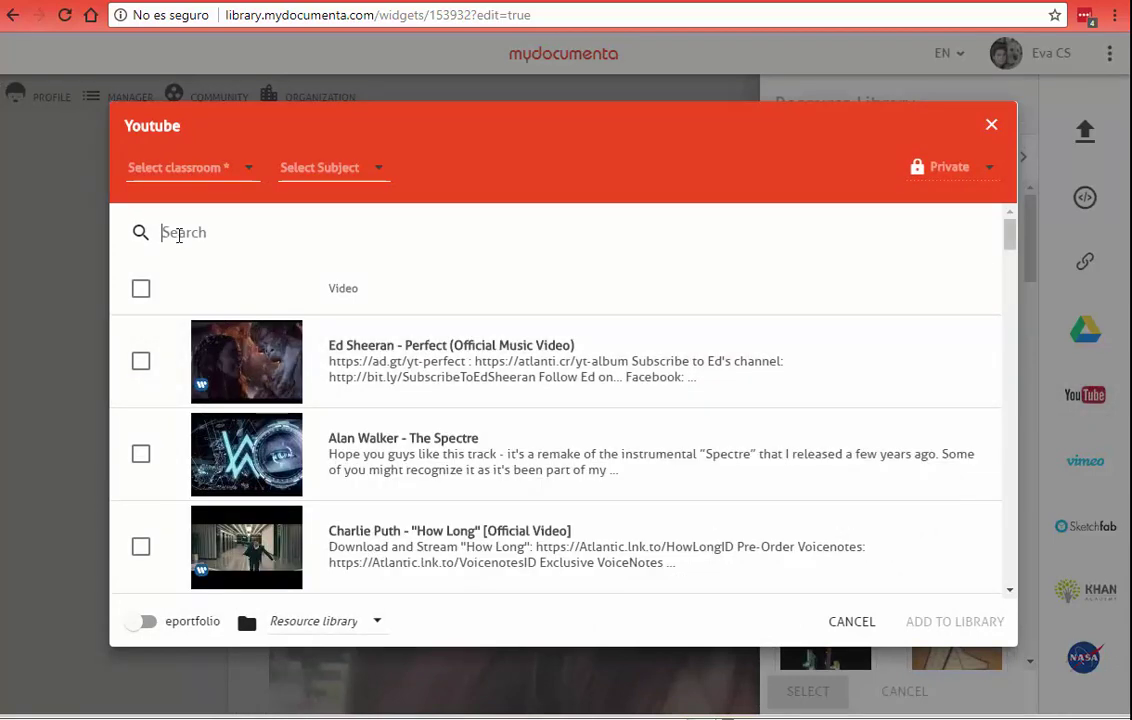
left_click(178, 233)
type("DiGITAL COM")
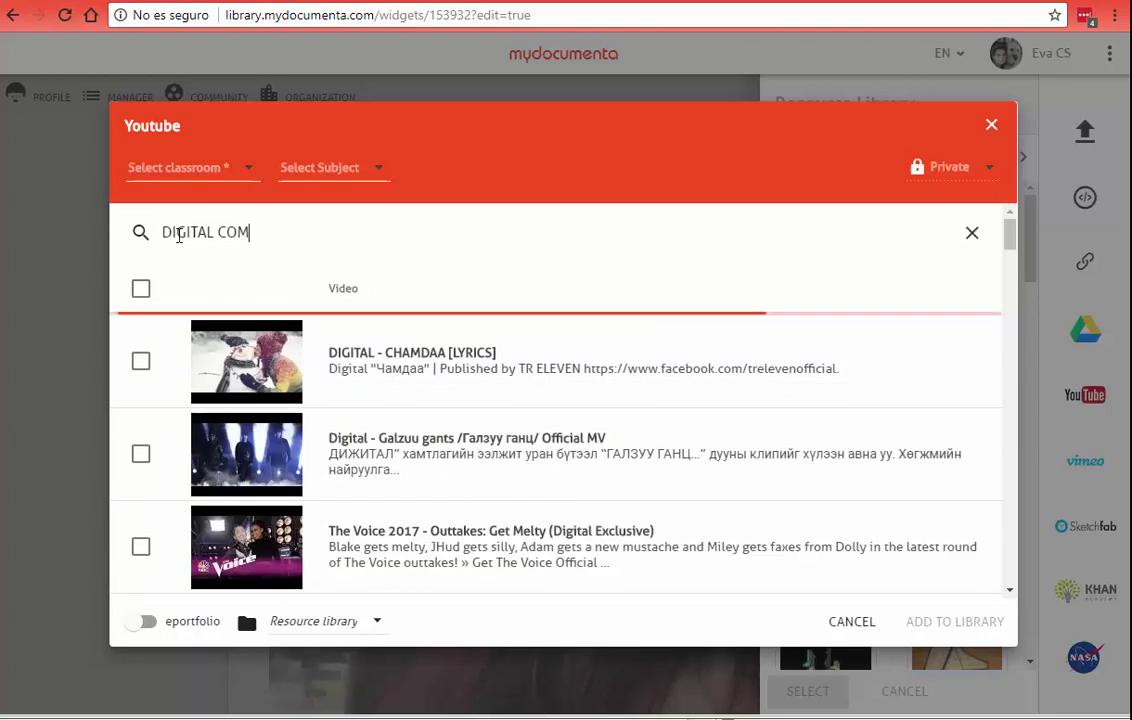
type("PETENCE")
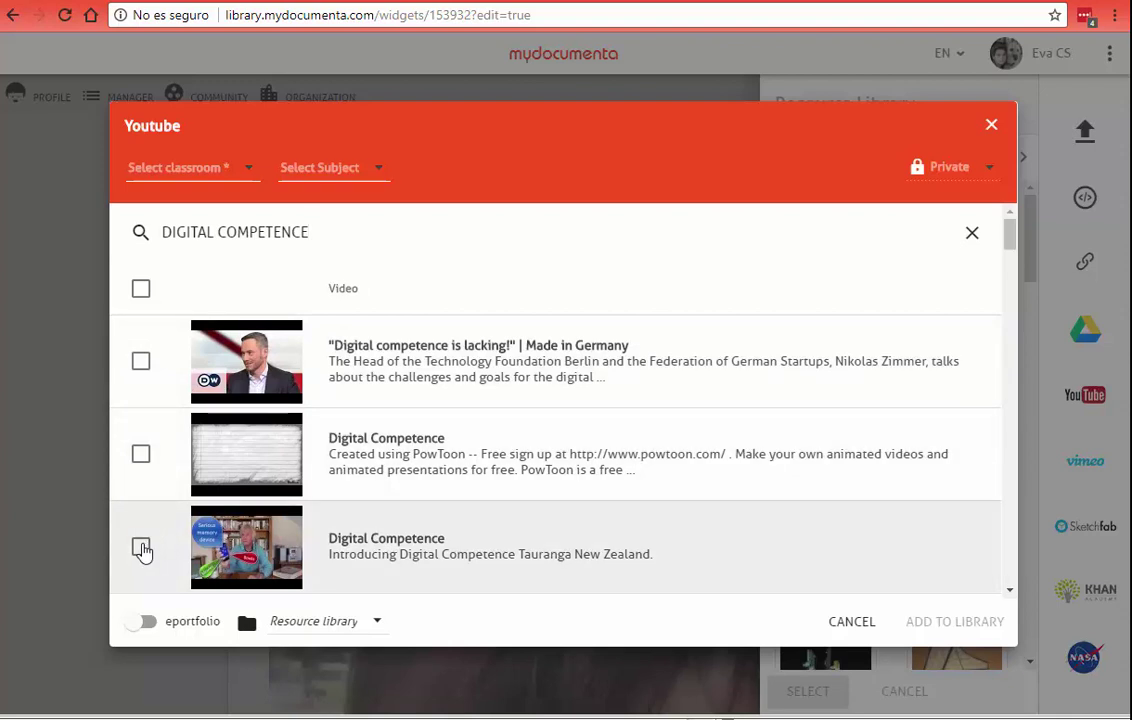
left_click(141, 549)
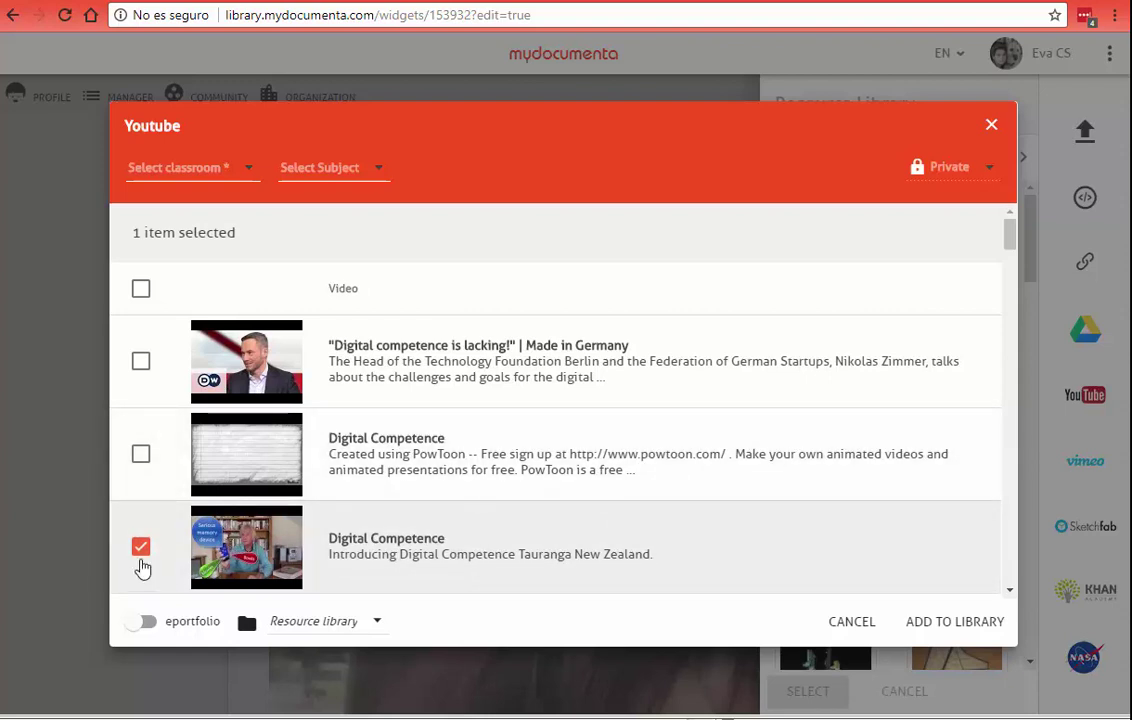
left_click(141, 362)
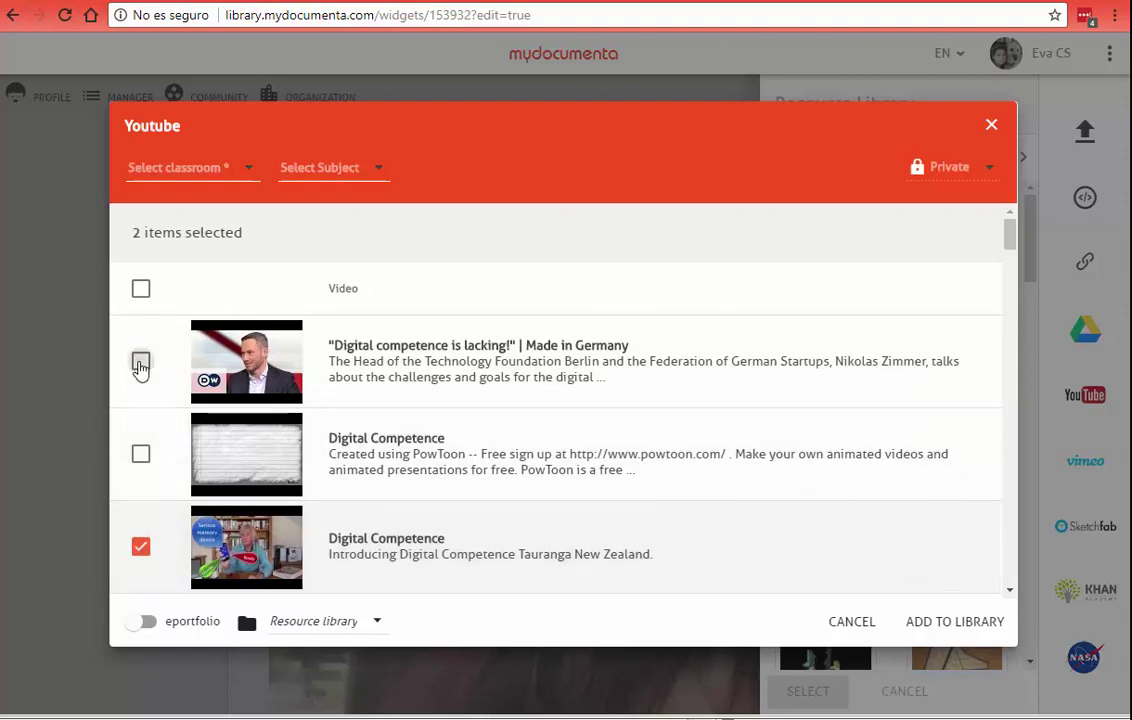
left_click(233, 170)
left_click(221, 182)
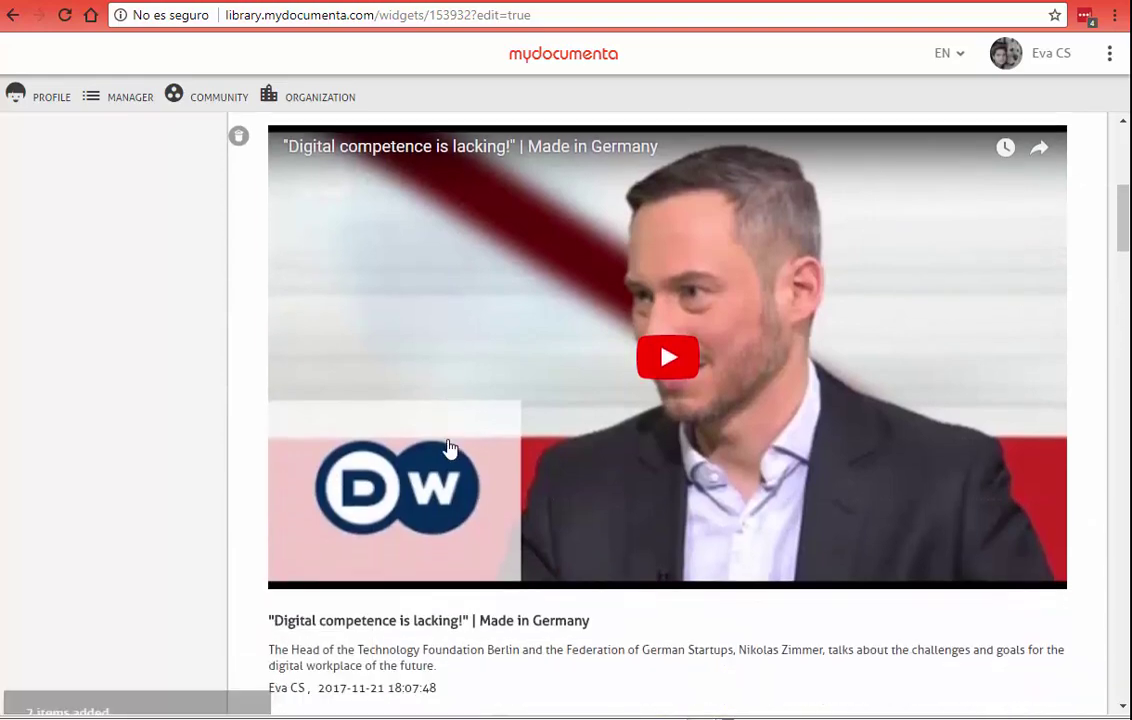
Step: Review the newly embedded videos in the story, then reopen the Resource Library
scroll(449, 448, "down", 9)
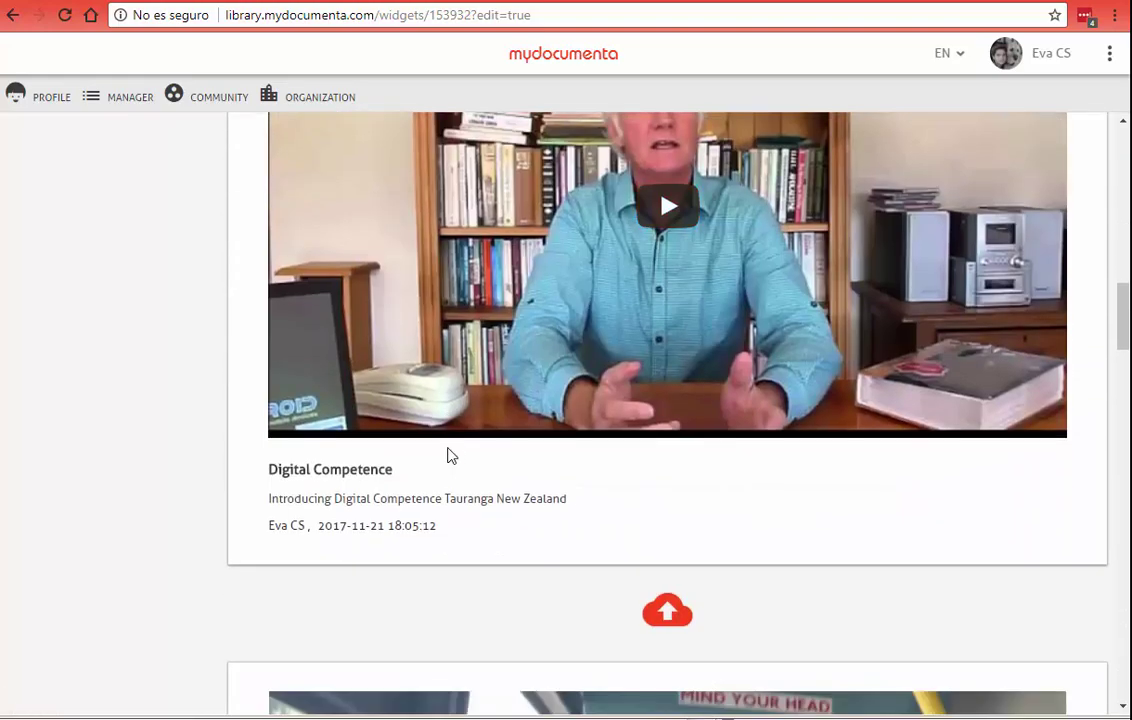
scroll(449, 456, "down", 5)
left_click_drag(1123, 354, 1123, 160)
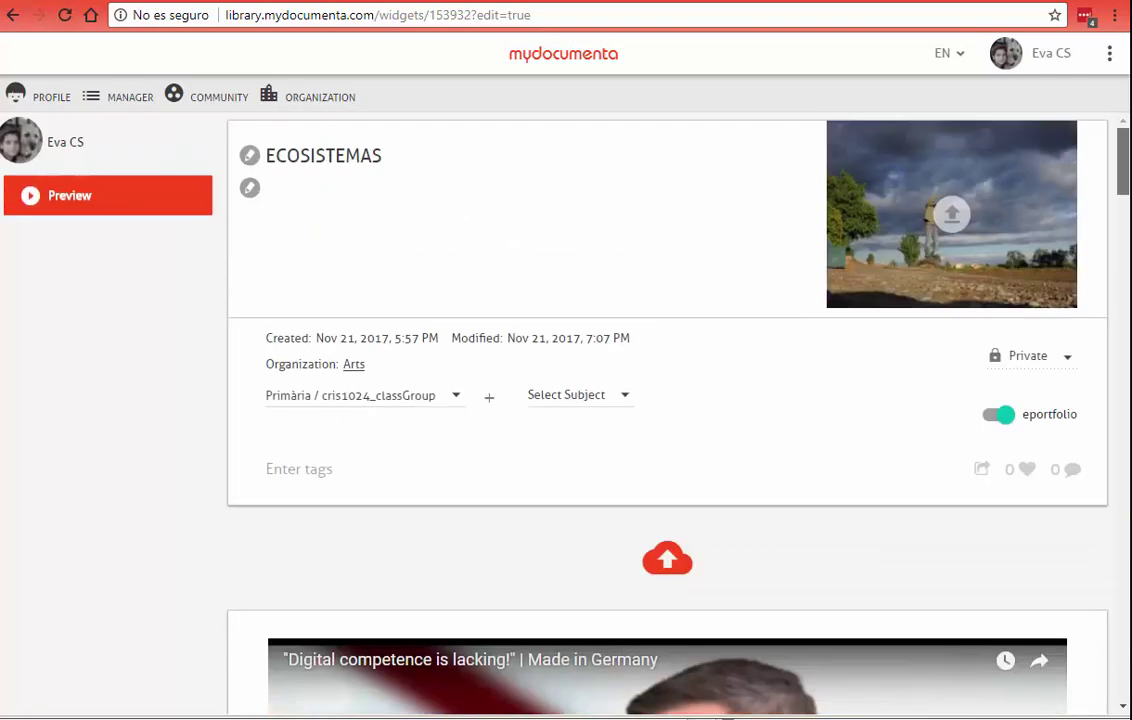
left_click(670, 568)
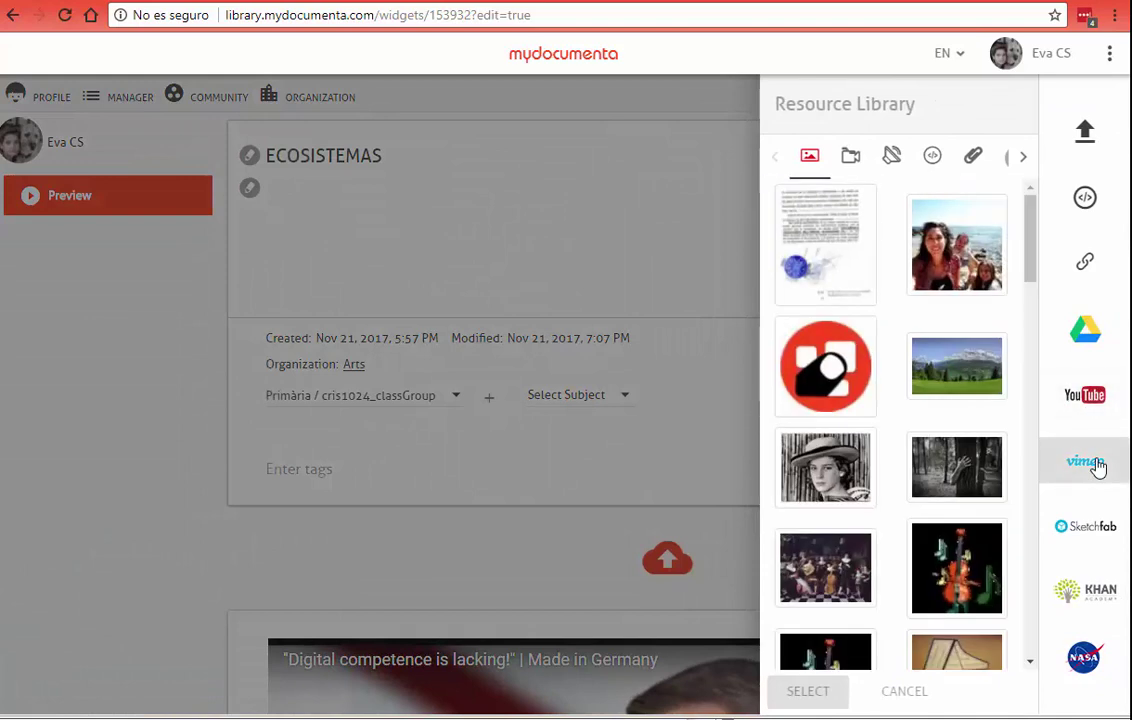
Step: Try a Barcelona search in Sketchfab, then clear it to list all models
left_click(1080, 536)
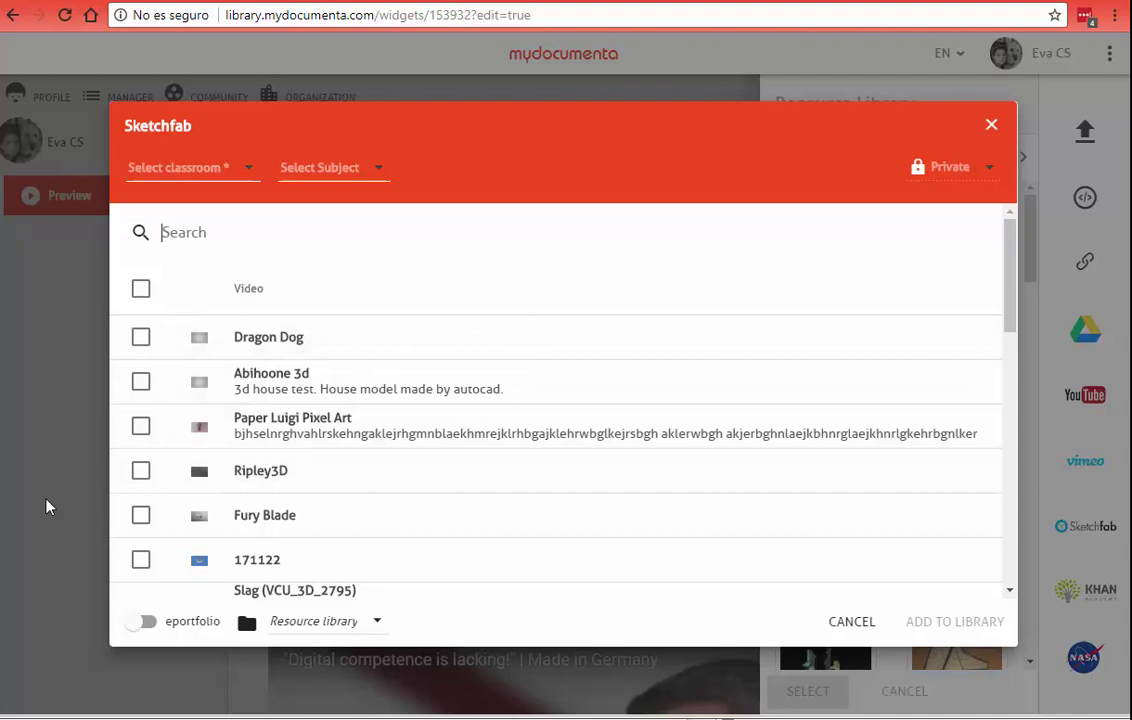
type("BARCELO")
key("BackSpace")
type("LONA")
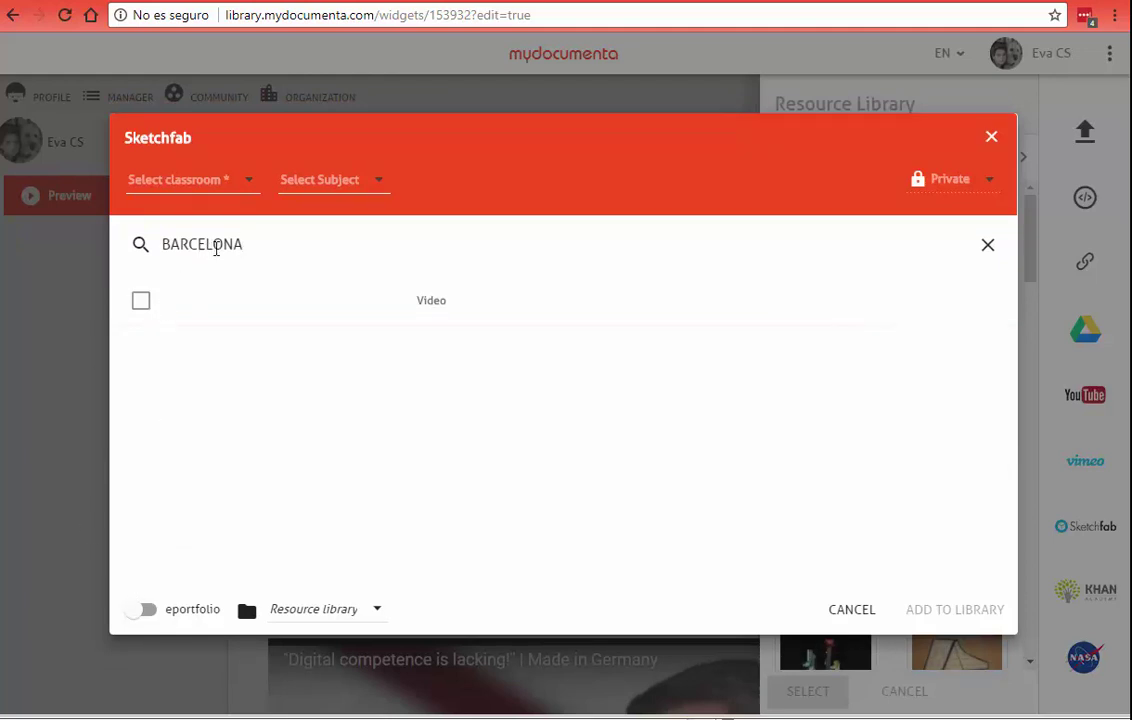
key("BackSpace")
type("e")
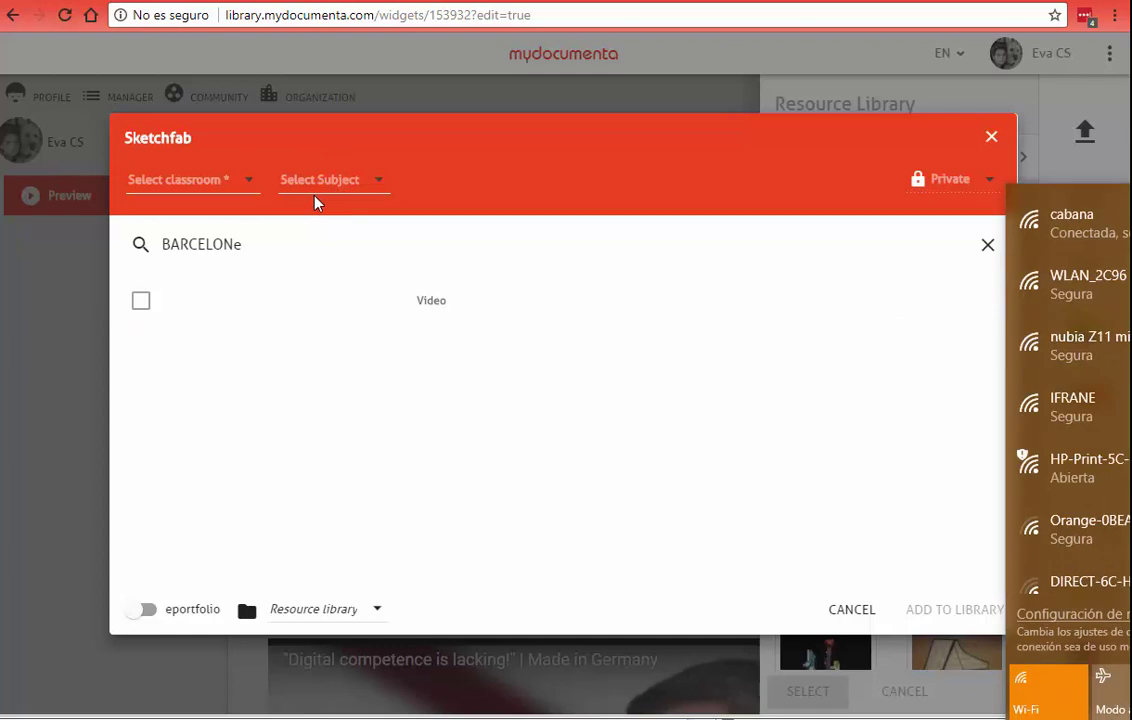
left_click(222, 245)
double_click(222, 245)
key("BackSpace")
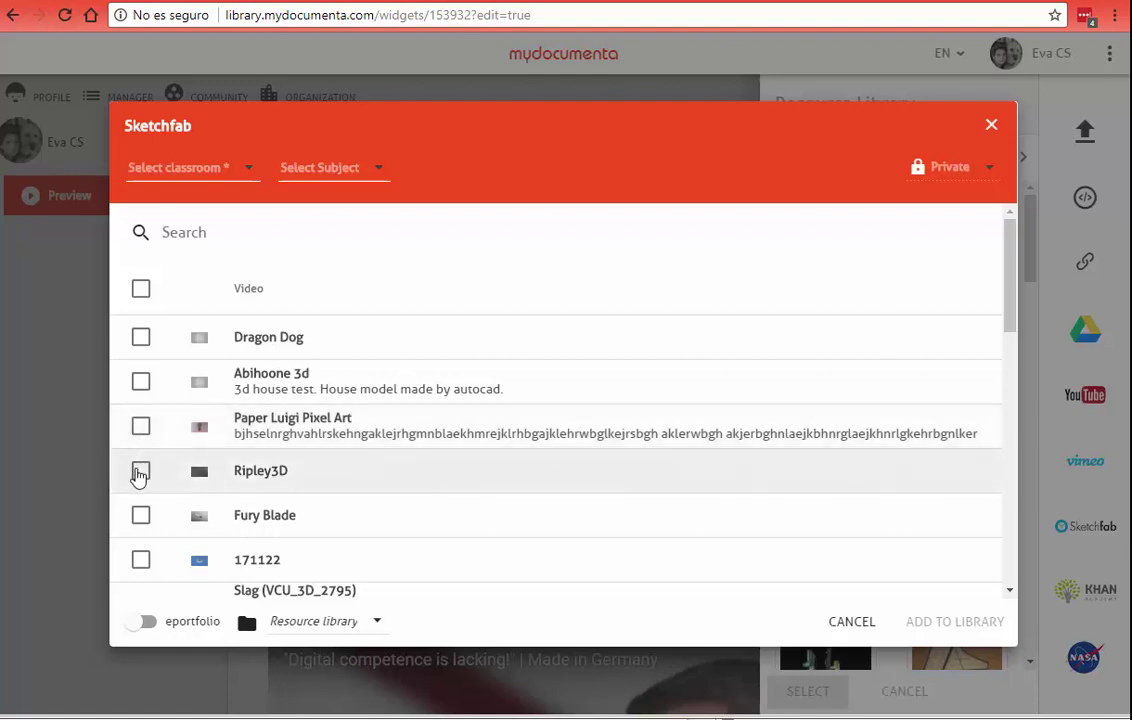
Step: Choose the Ripley3D model, assign it to the Primària class group, and add it
left_click(140, 471)
left_click(229, 170)
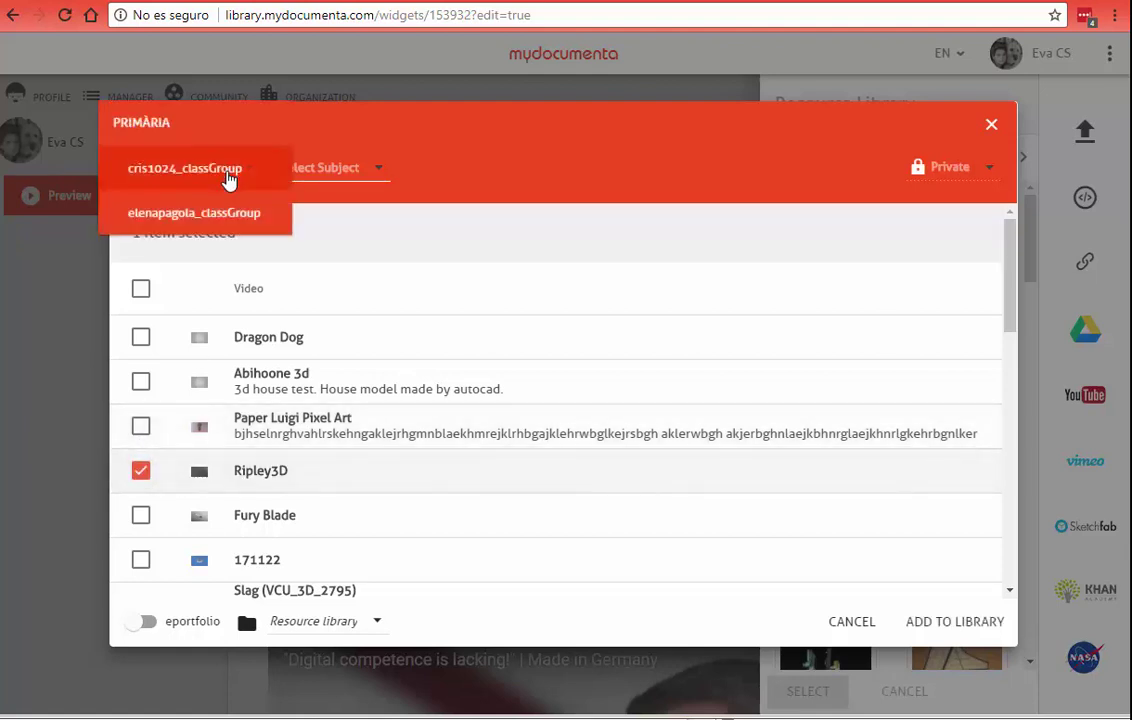
left_click(200, 170)
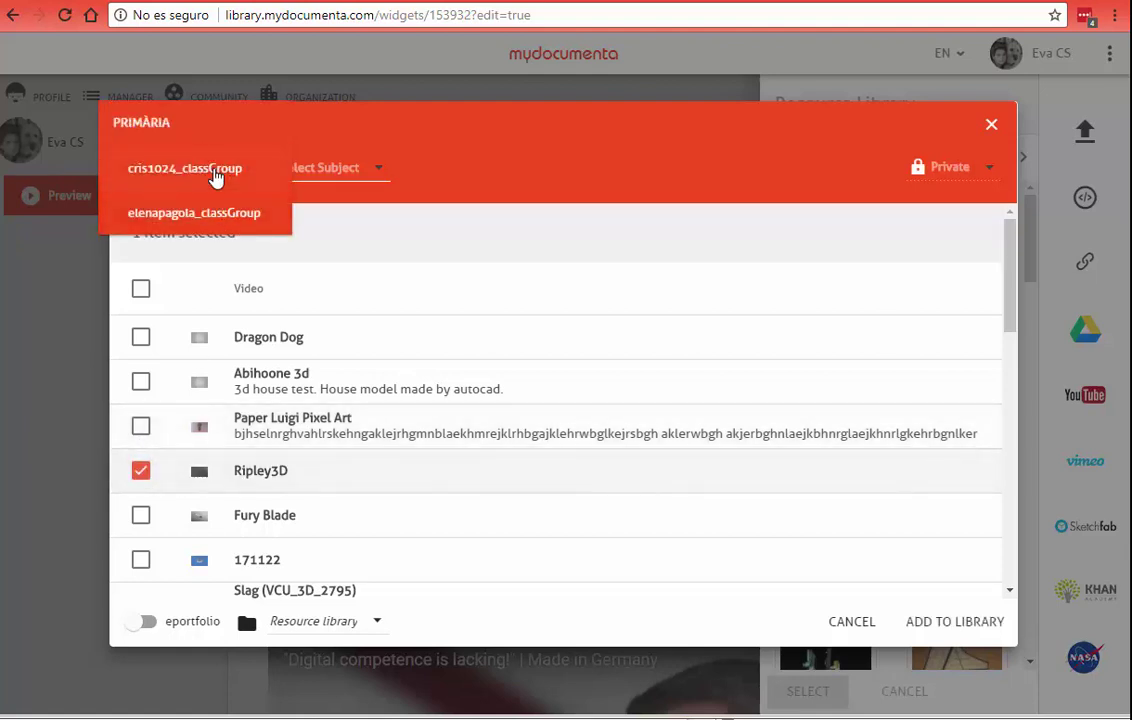
left_click(948, 632)
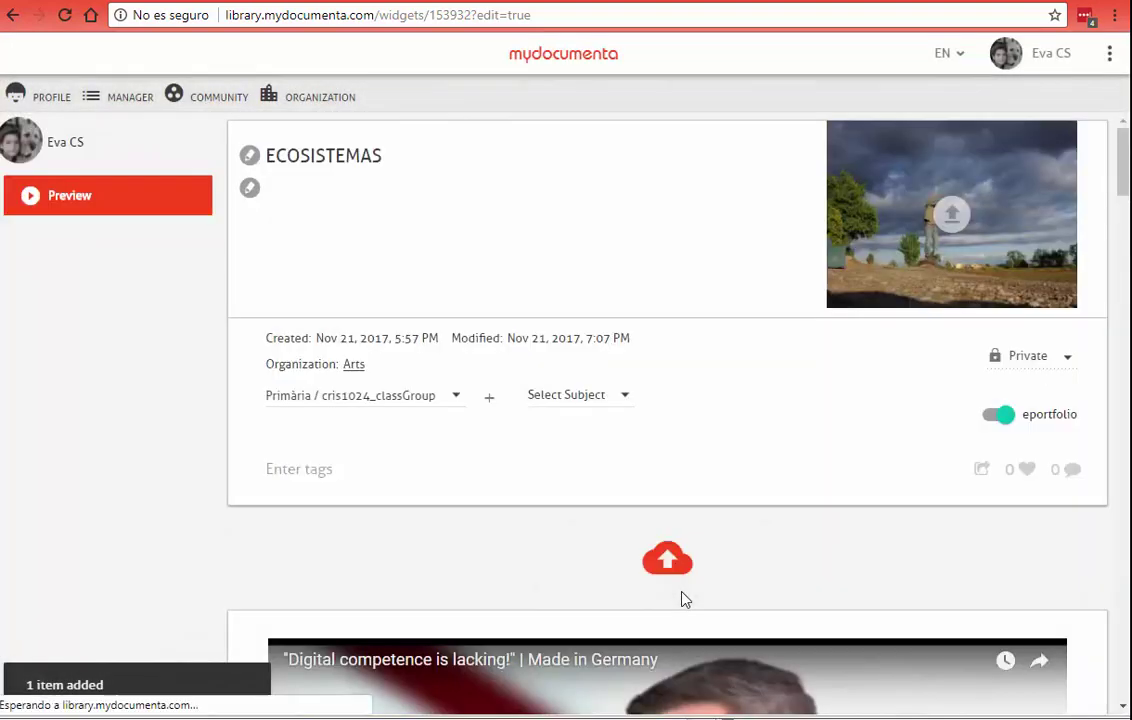
Step: Load the Ripley3D viewer in the story and rotate the model to inspect it
scroll(652, 577, "down", 5)
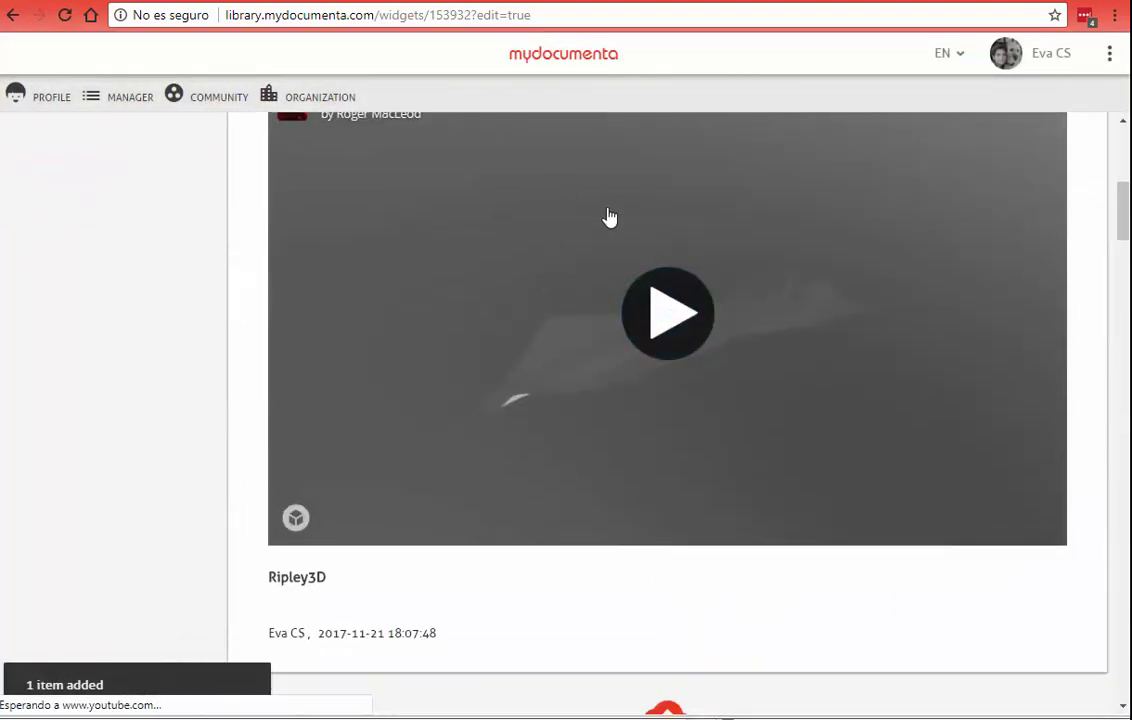
scroll(663, 330, "up", 2)
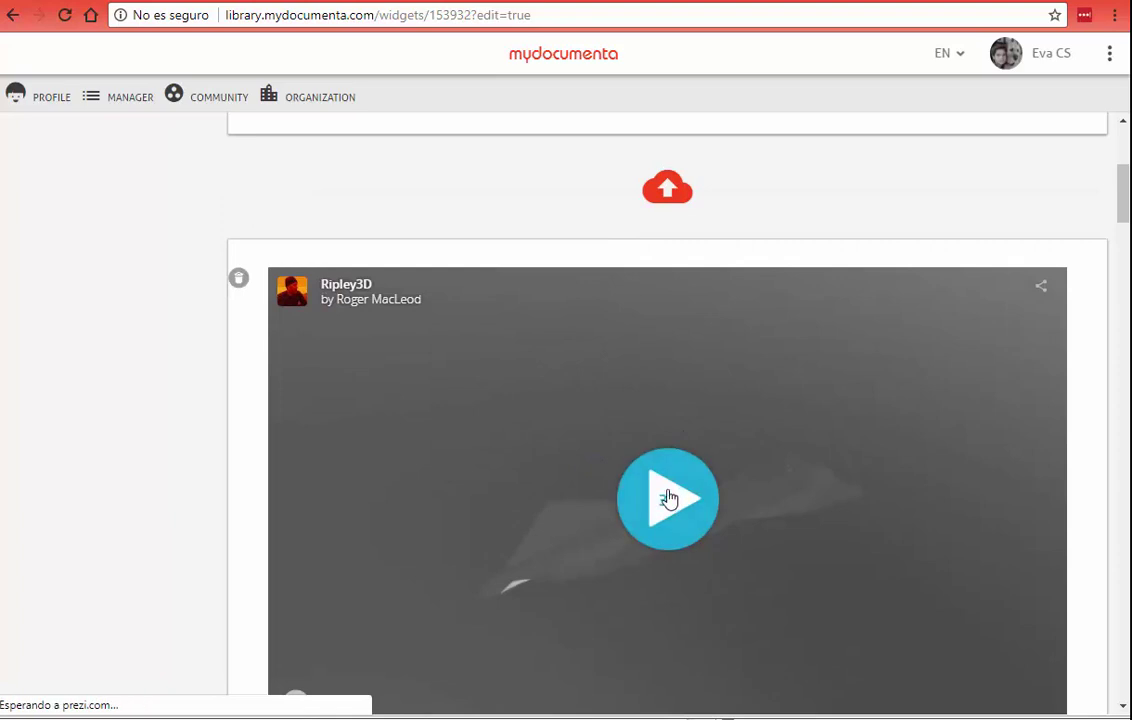
left_click(668, 499)
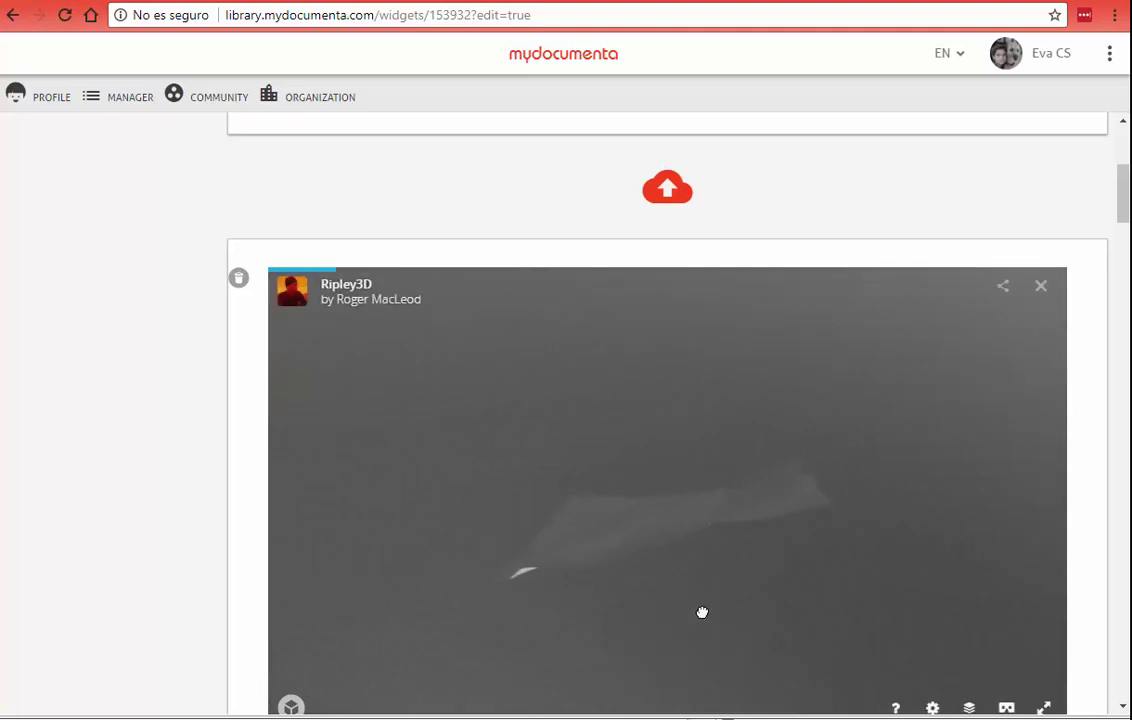
left_click_drag(703, 611, 745, 561)
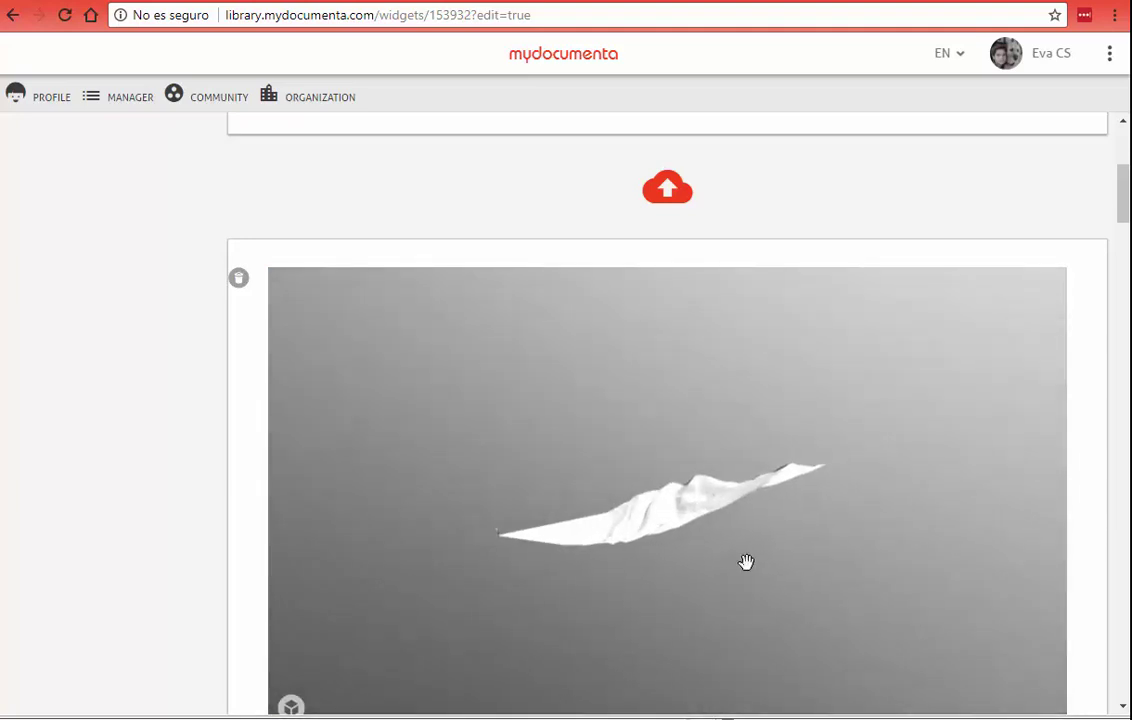
scroll(166, 462, "up", 4)
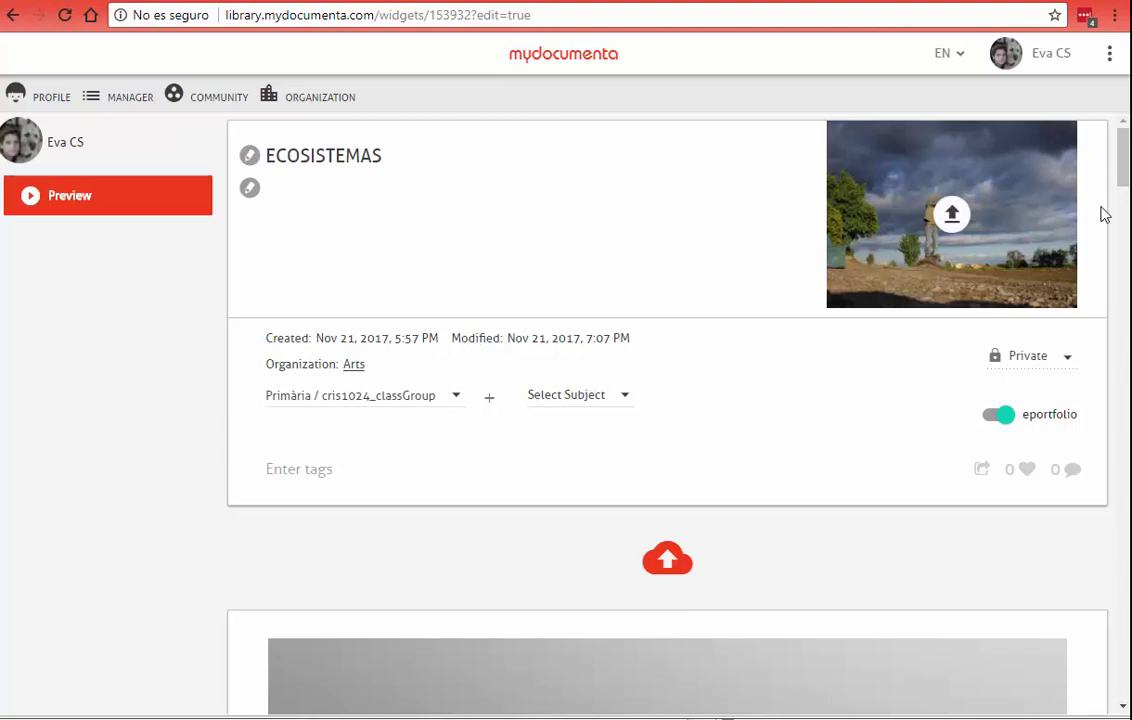
Step: Reopen the Resource Library, cancel the file upload, and close the panel without adding anything
mouse_move(682, 679)
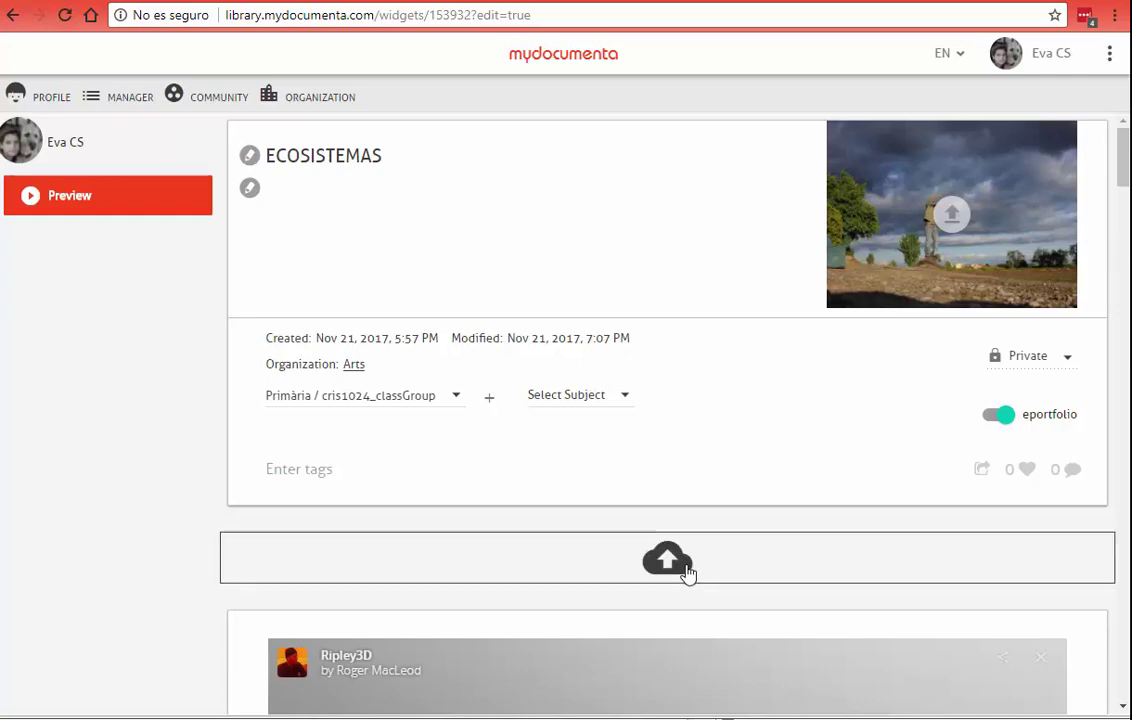
left_click(680, 565)
left_click(1085, 135)
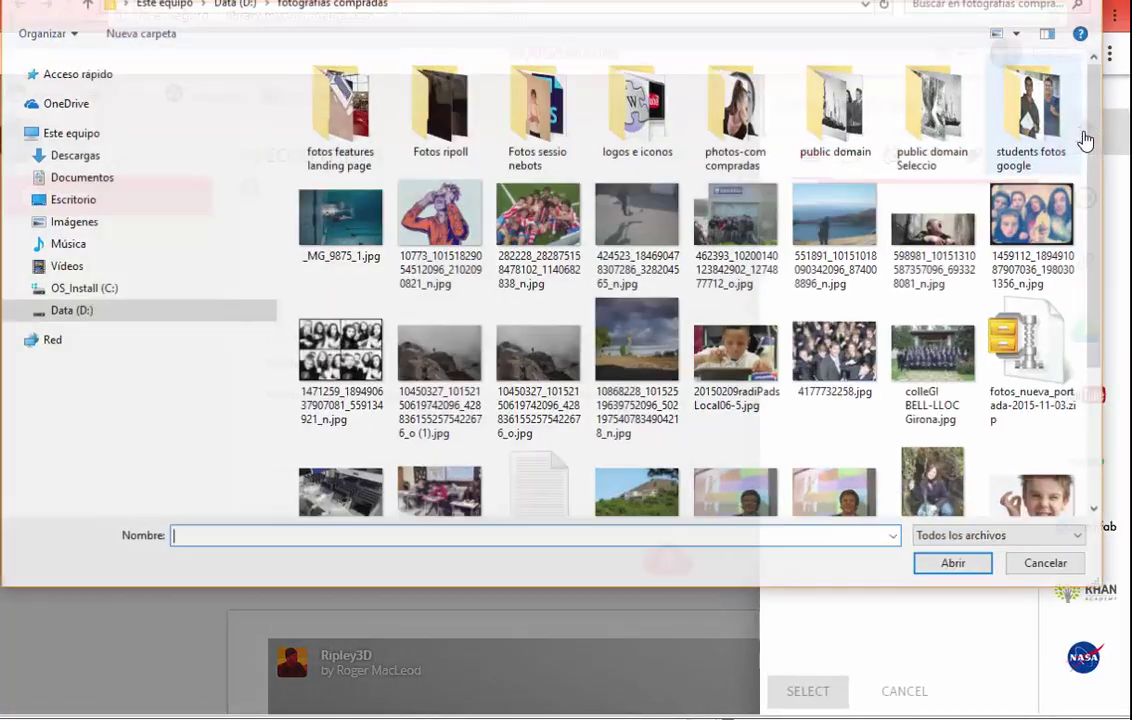
key("Escape")
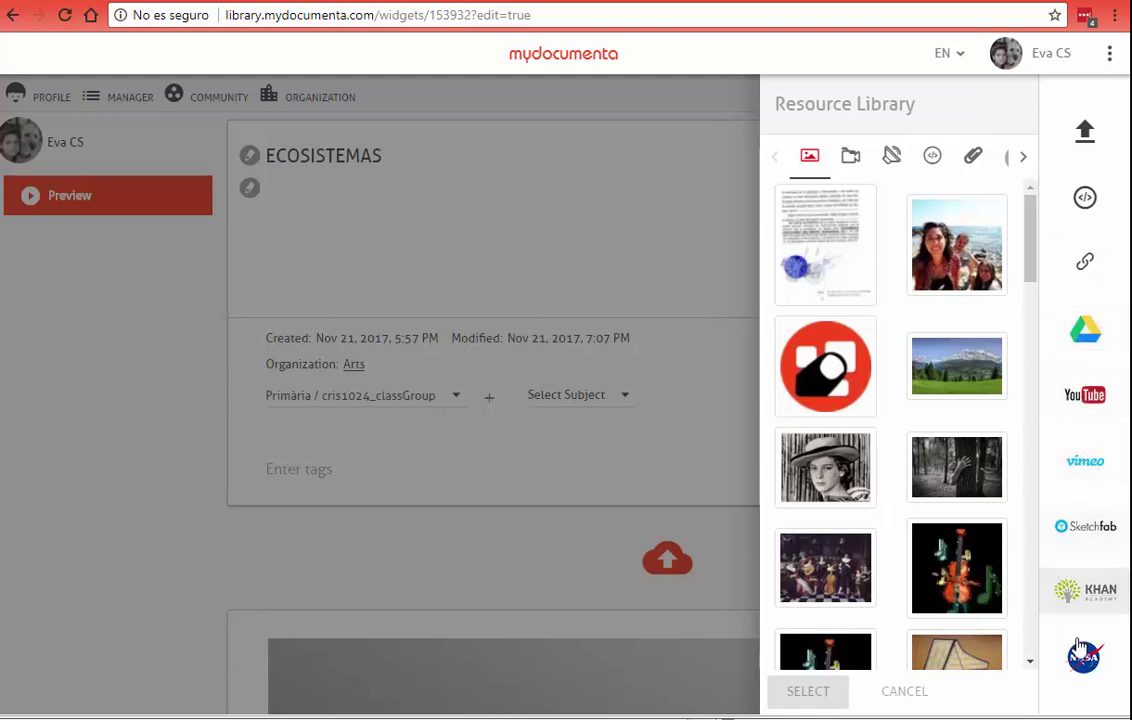
left_click(169, 589)
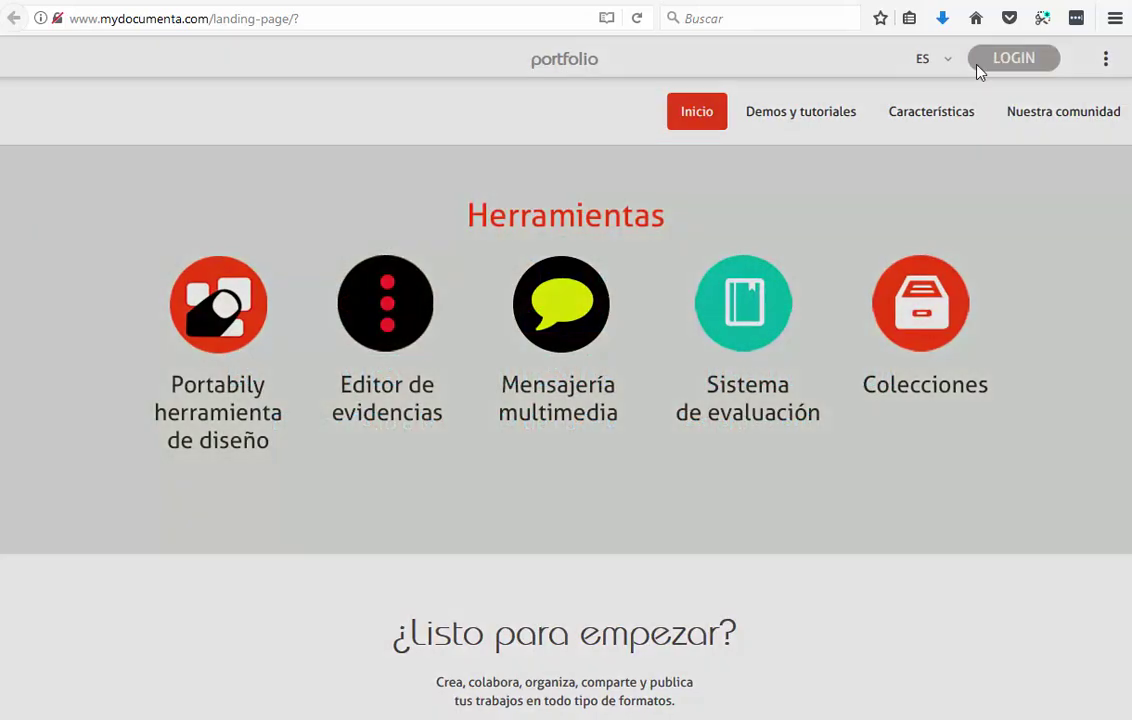
Step: Log in to the teacher account using the browser's saved credentials
left_click(982, 64)
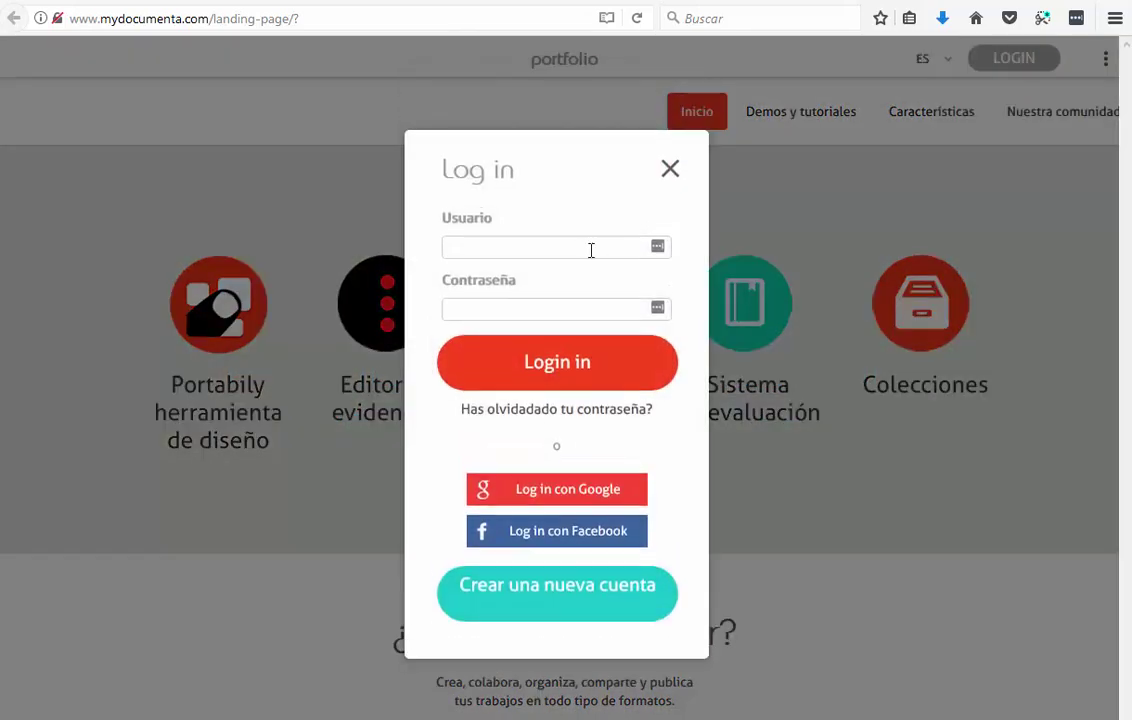
left_click(558, 256)
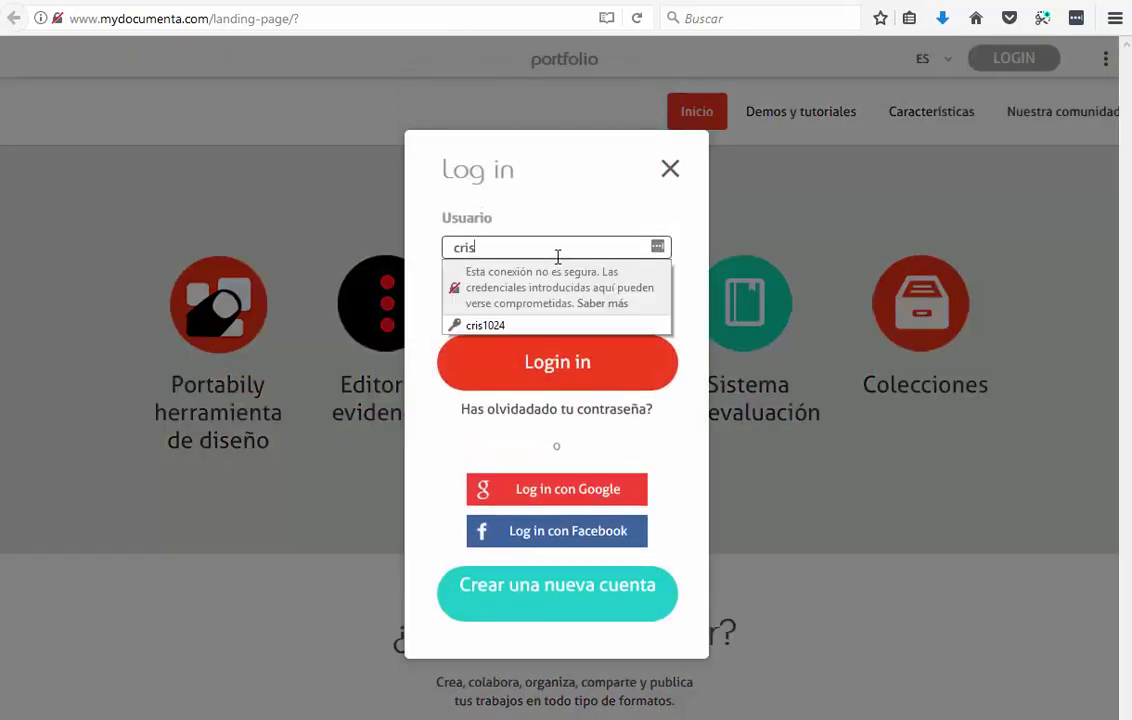
left_click(522, 325)
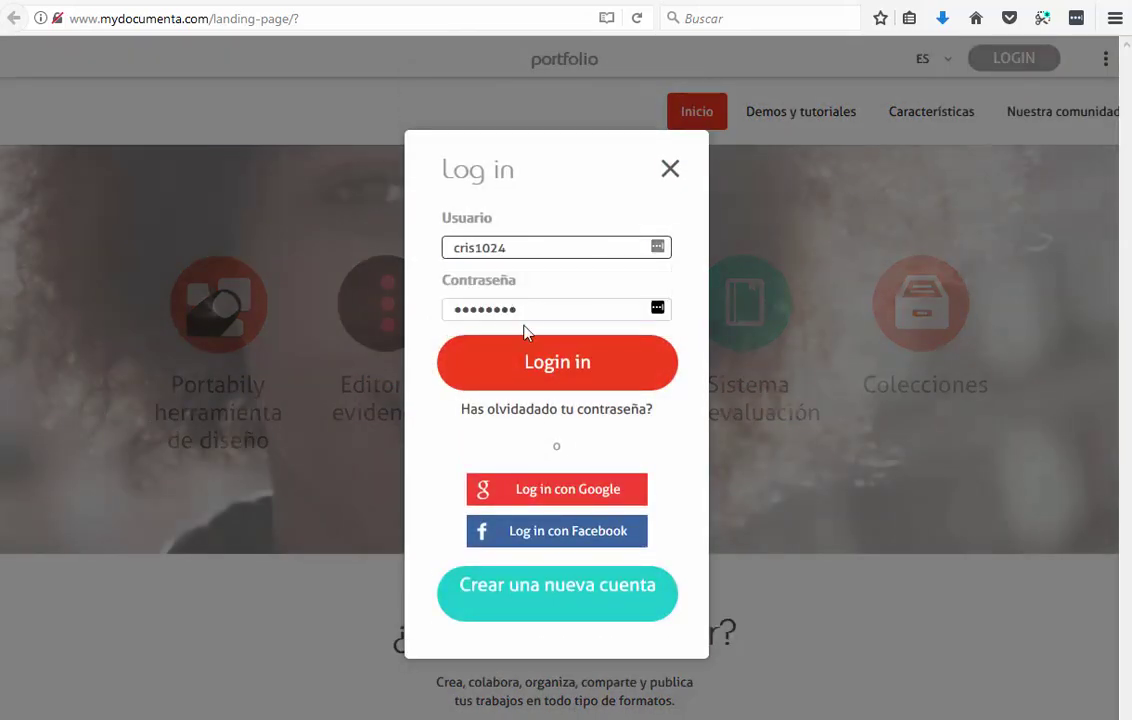
left_click(543, 374)
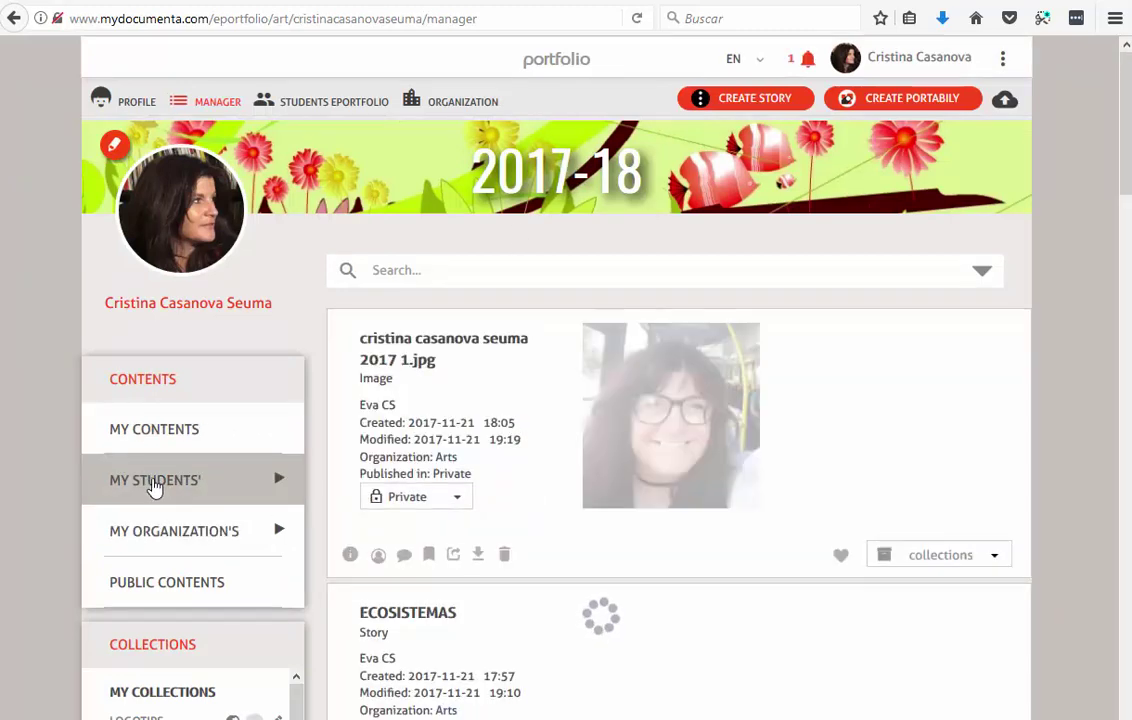
Step: Show MY STUDENTS' contents and open the student's ECOSISTEMAS story card
left_click(155, 485)
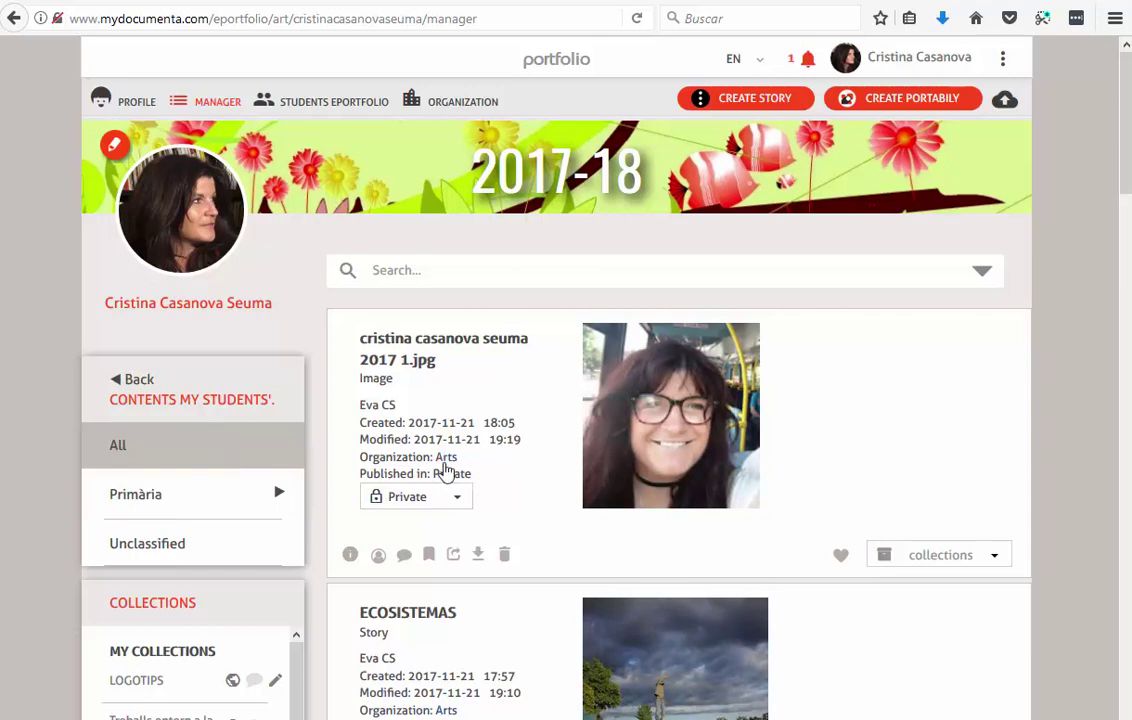
scroll(445, 467, "down", 3)
scroll(445, 467, "down", 1)
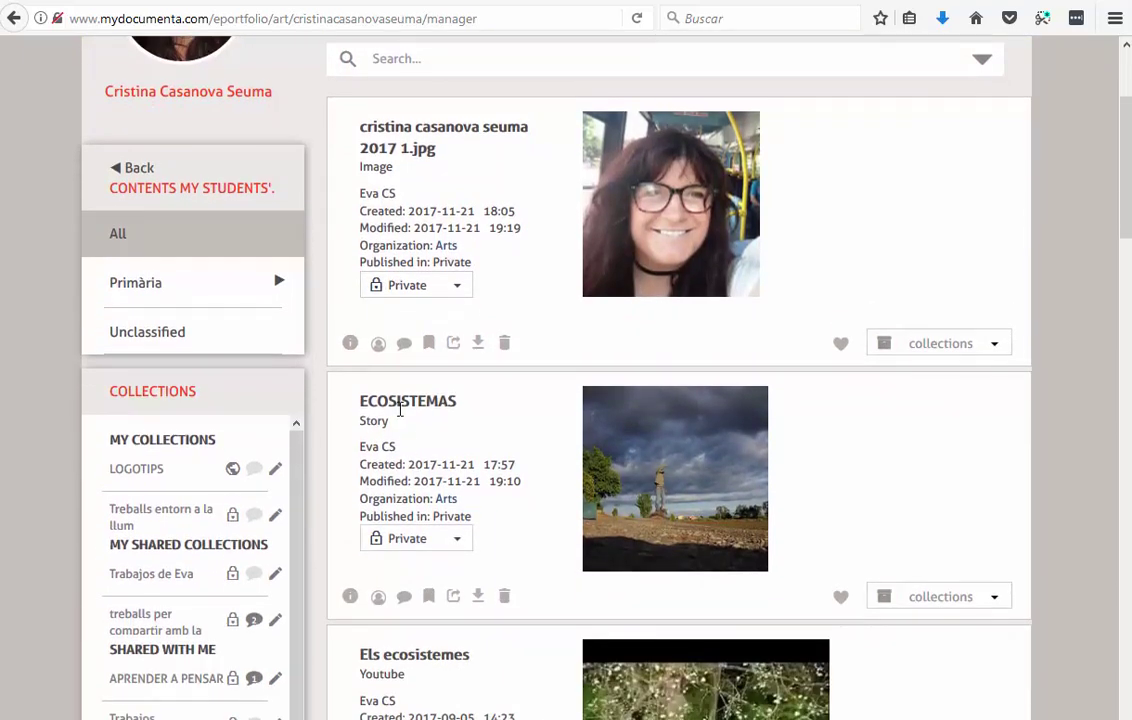
scroll(594, 417, "down", 4)
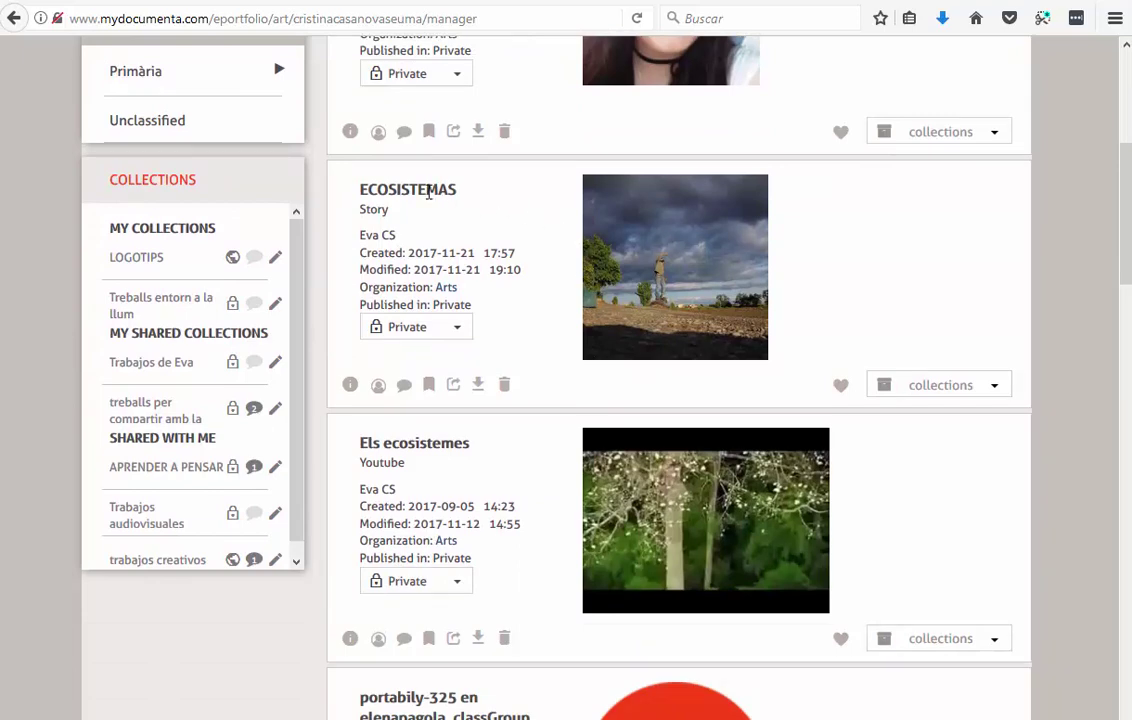
scroll(687, 384, "up", 2)
left_click(687, 384)
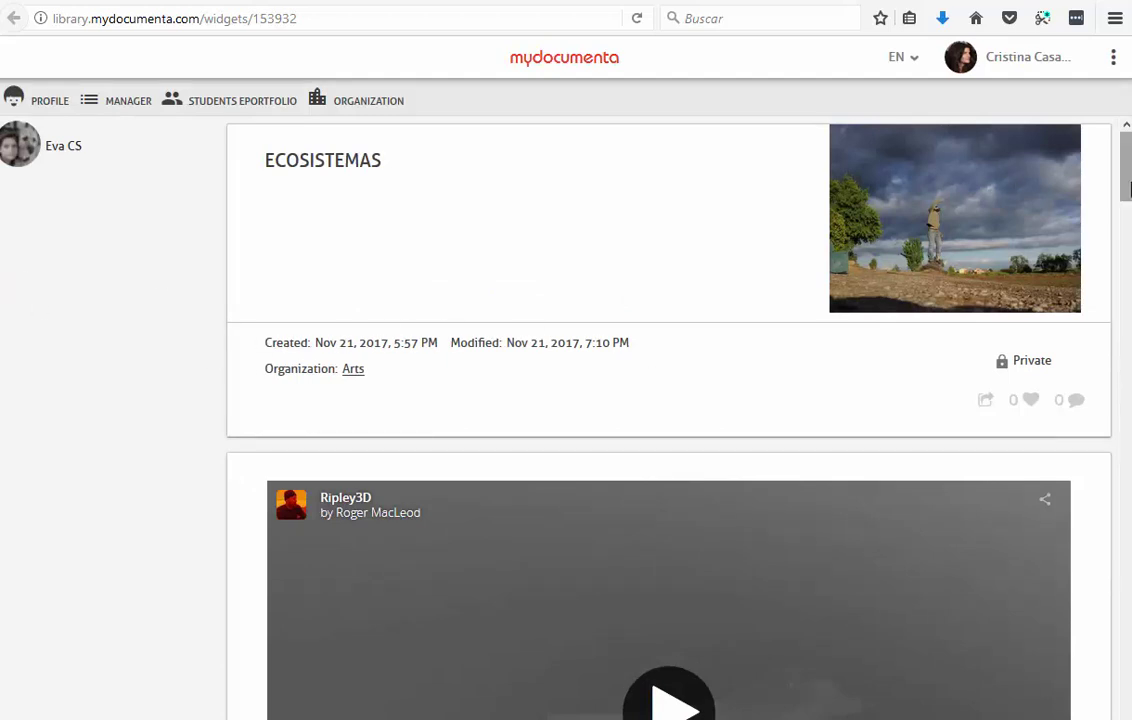
Step: Load the Ripley3D model in the teacher's story view and rotate it
scroll(1013, 182, "down", 5)
scroll(1127, 187, "down", 2)
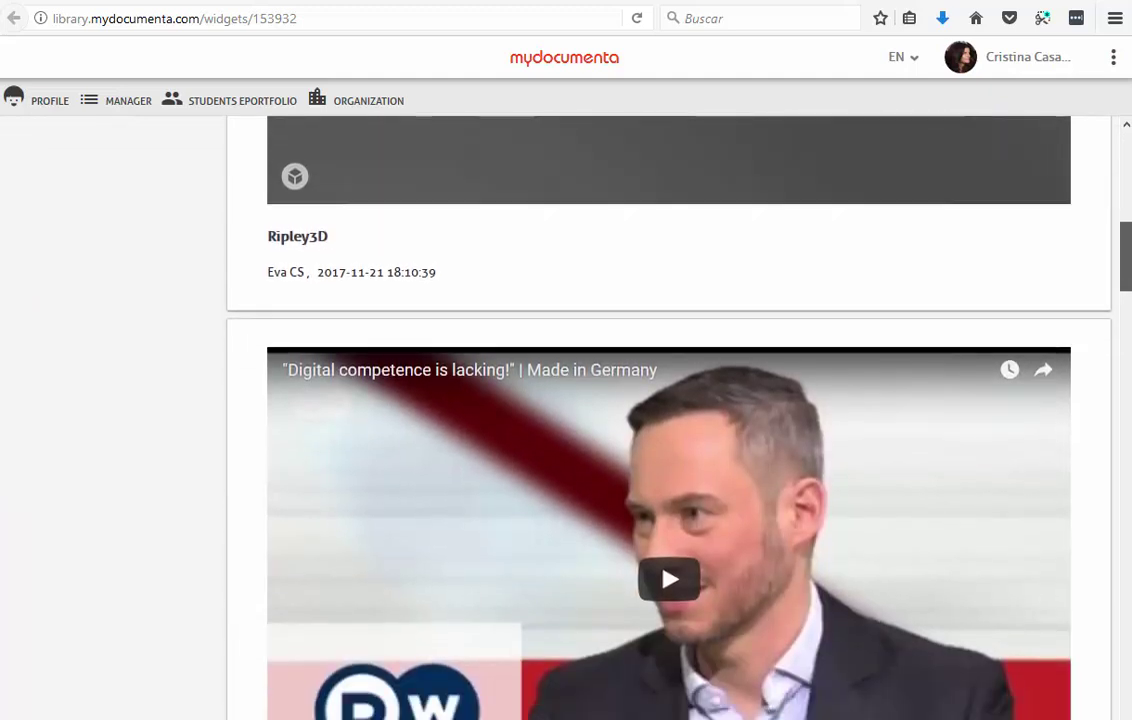
scroll(1127, 187, "up", 7)
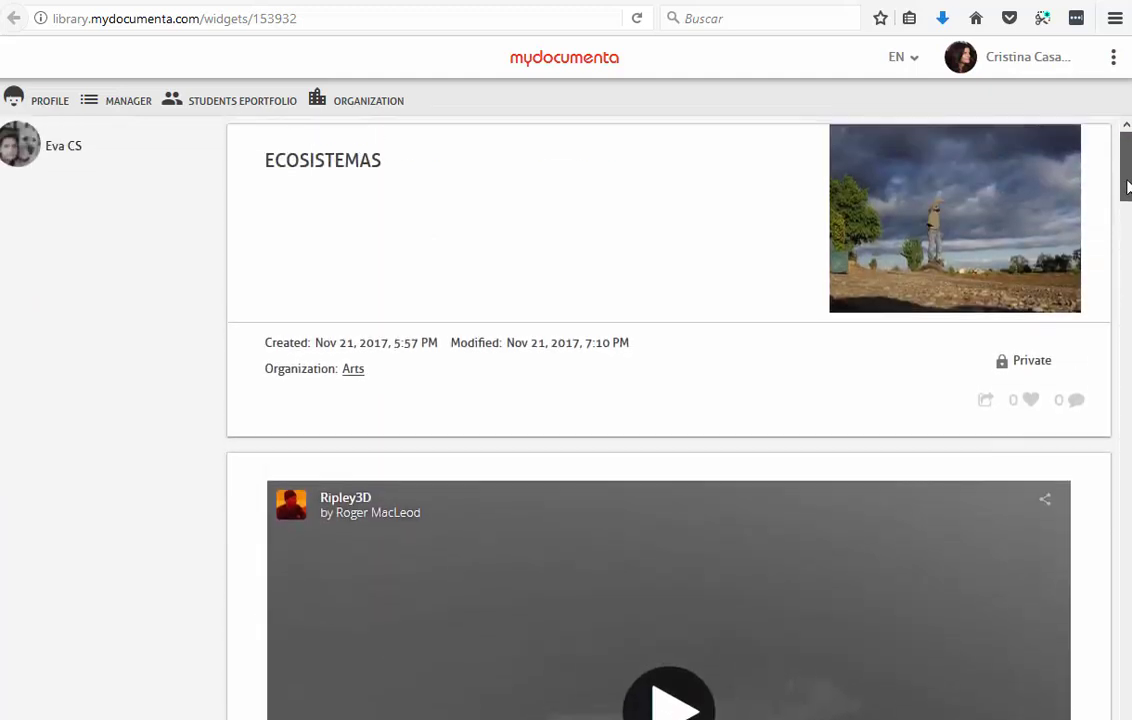
scroll(1127, 192, "down", 3)
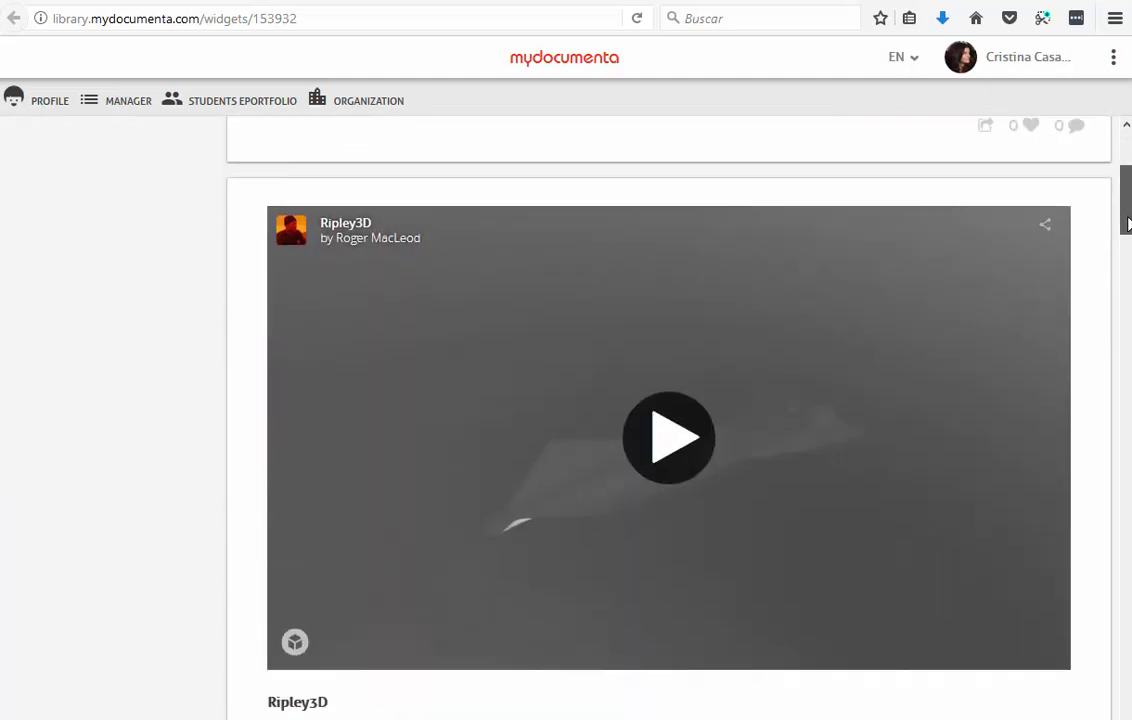
left_click(669, 408)
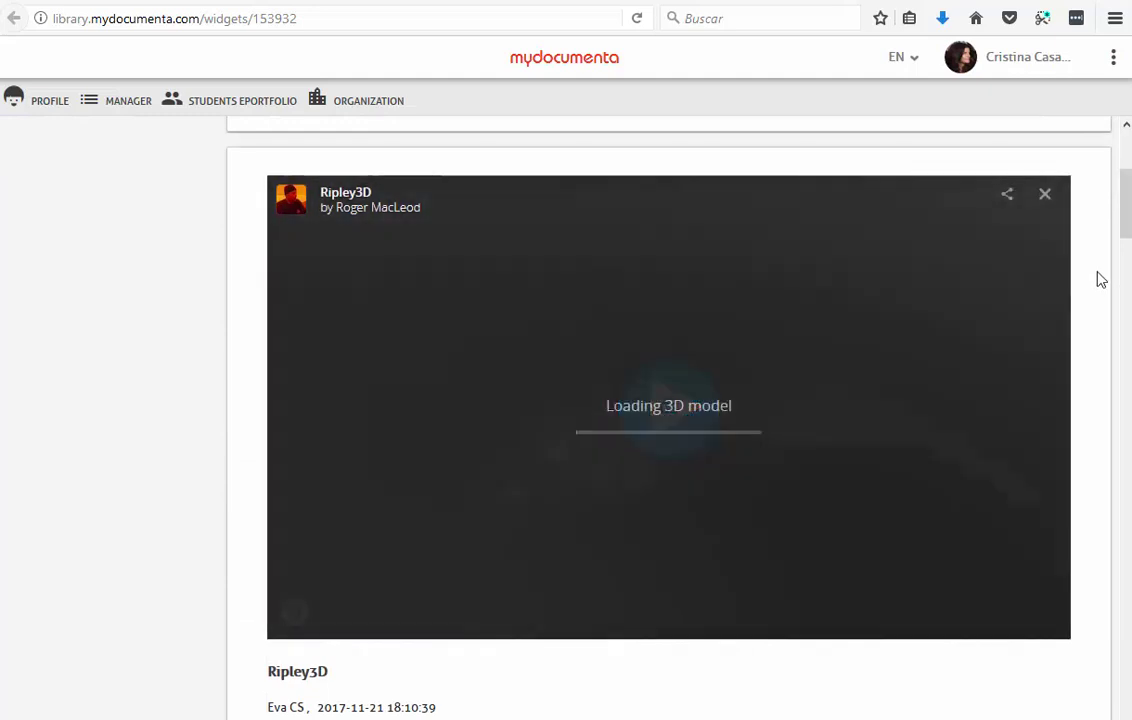
mouse_move(1127, 222)
left_mouse_down()
mouse_move(1127, 172)
mouse_move(1125, 274)
mouse_move(1125, 224)
left_mouse_up()
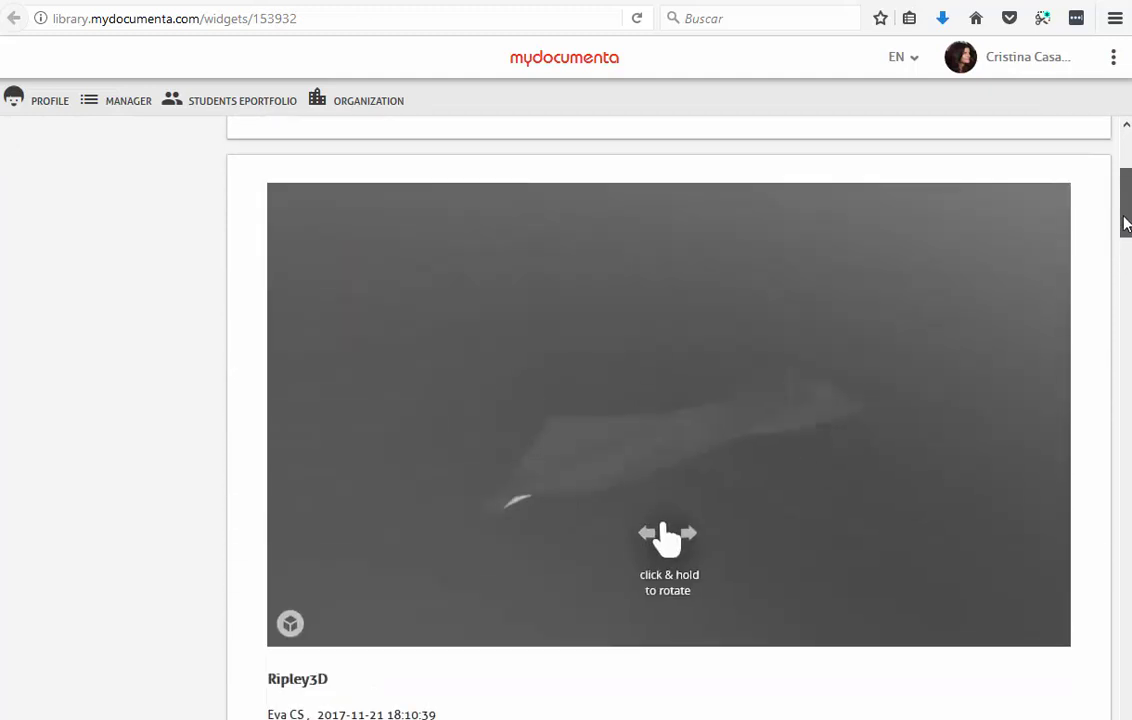
mouse_move(705, 422)
left_mouse_down()
mouse_move(886, 427)
mouse_move(761, 427)
mouse_move(920, 336)
left_mouse_up()
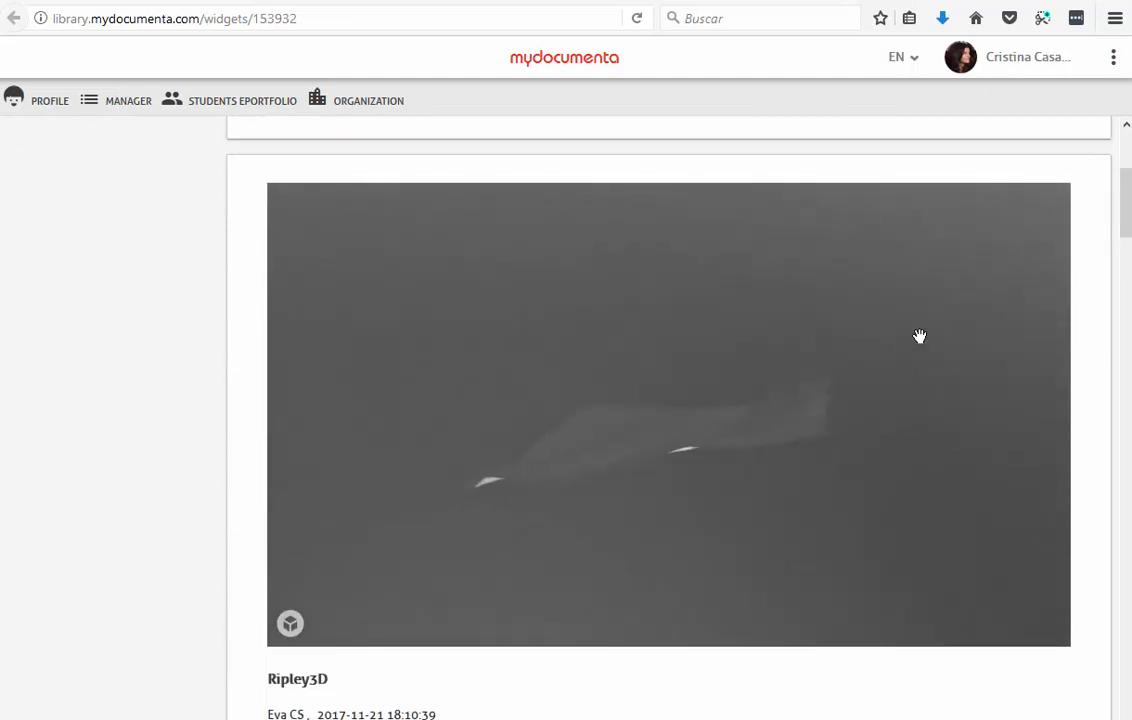
Step: Play the 'Digital competence is lacking' and Digital Competence YouTube videos
scroll(585, 429, "down", 6)
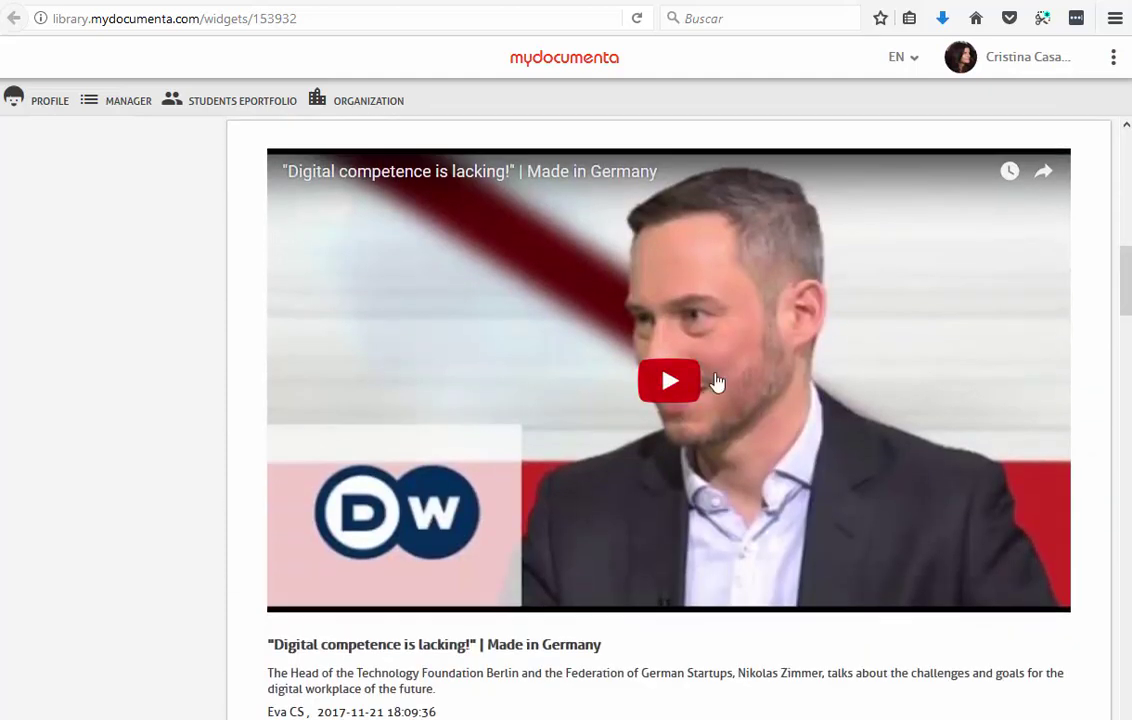
left_click(675, 382)
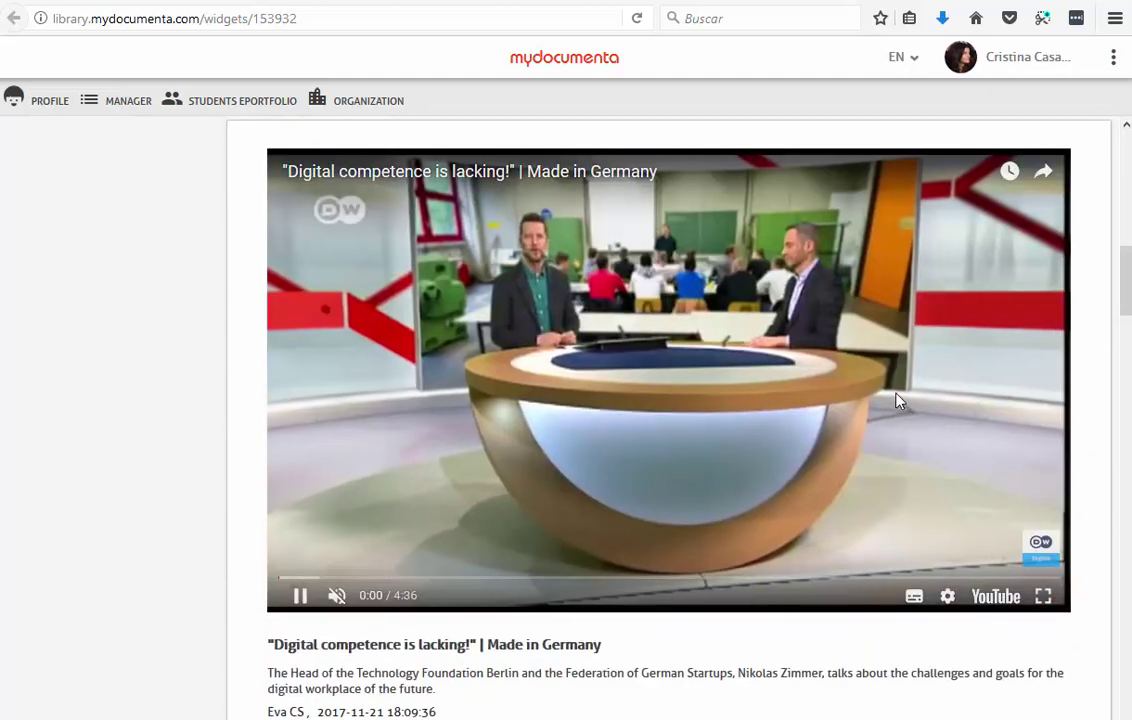
scroll(585, 412, "down", 7)
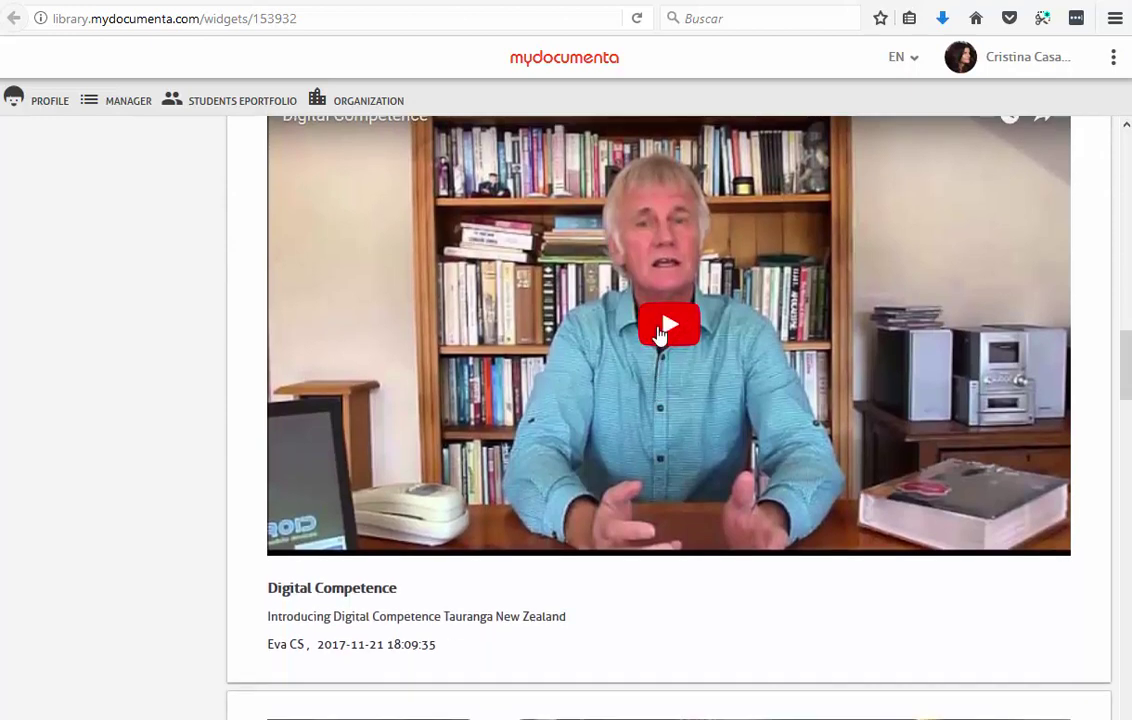
left_click(660, 330)
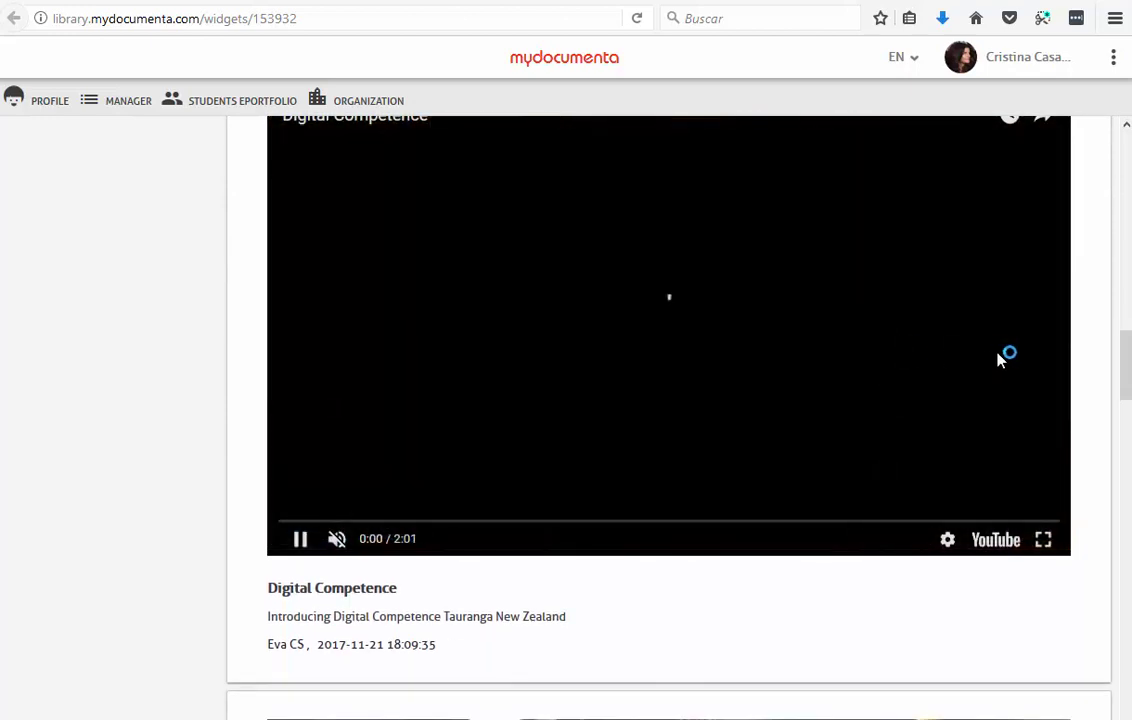
scroll(668, 410, "down", 7)
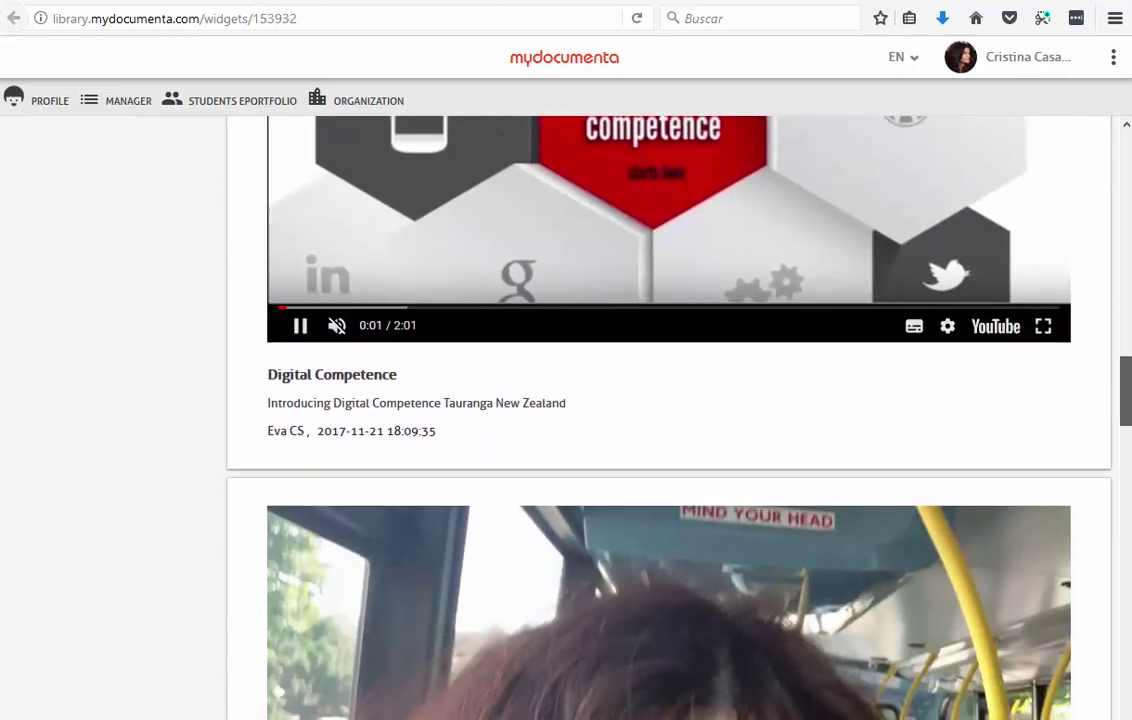
scroll(668, 410, "down", 10)
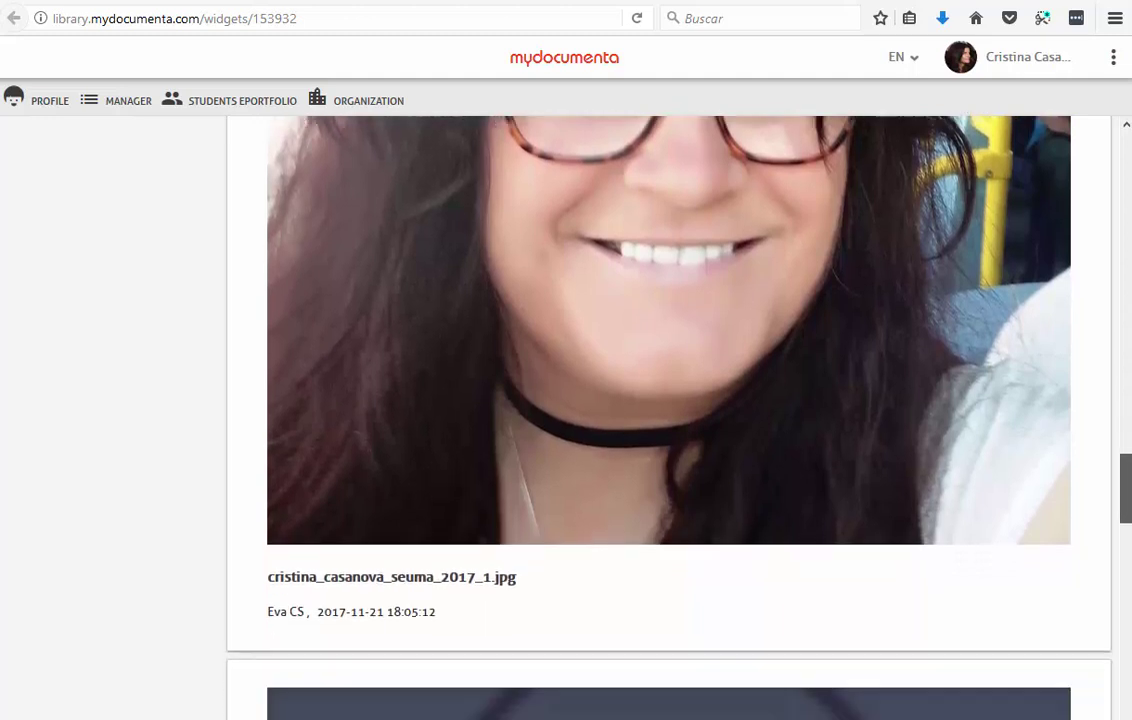
scroll(668, 400, "down", 1)
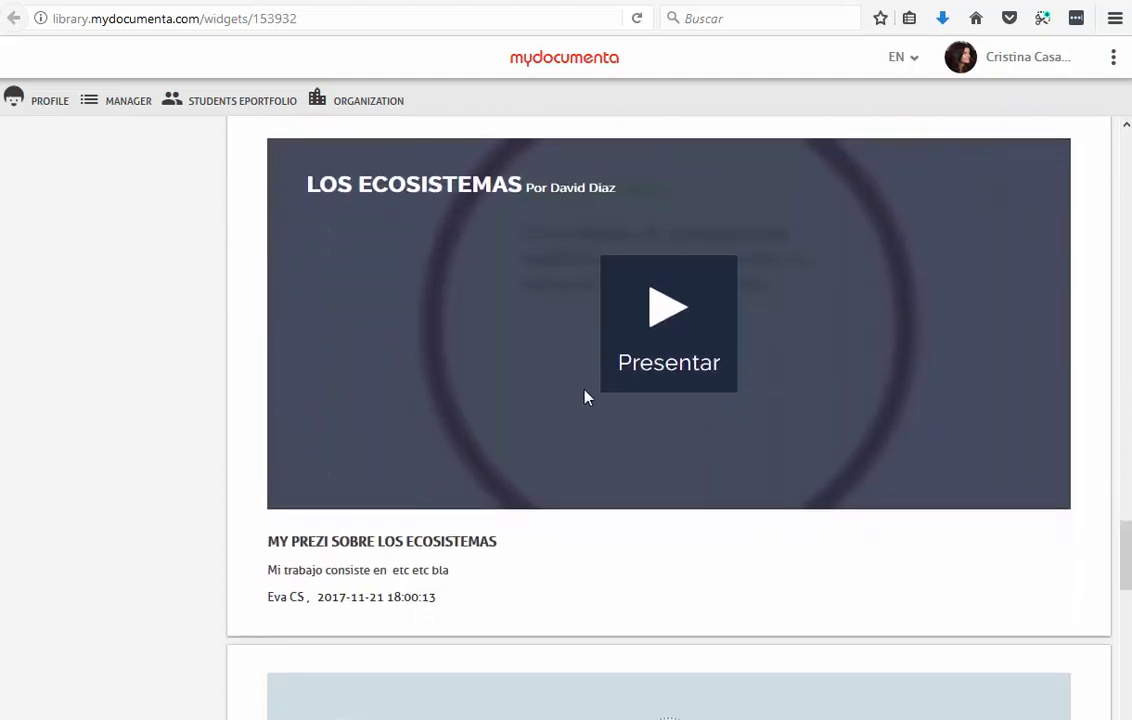
Step: Present the Los Ecosistemas Prezi, pan its canvas, and mute its sound
left_click(664, 322)
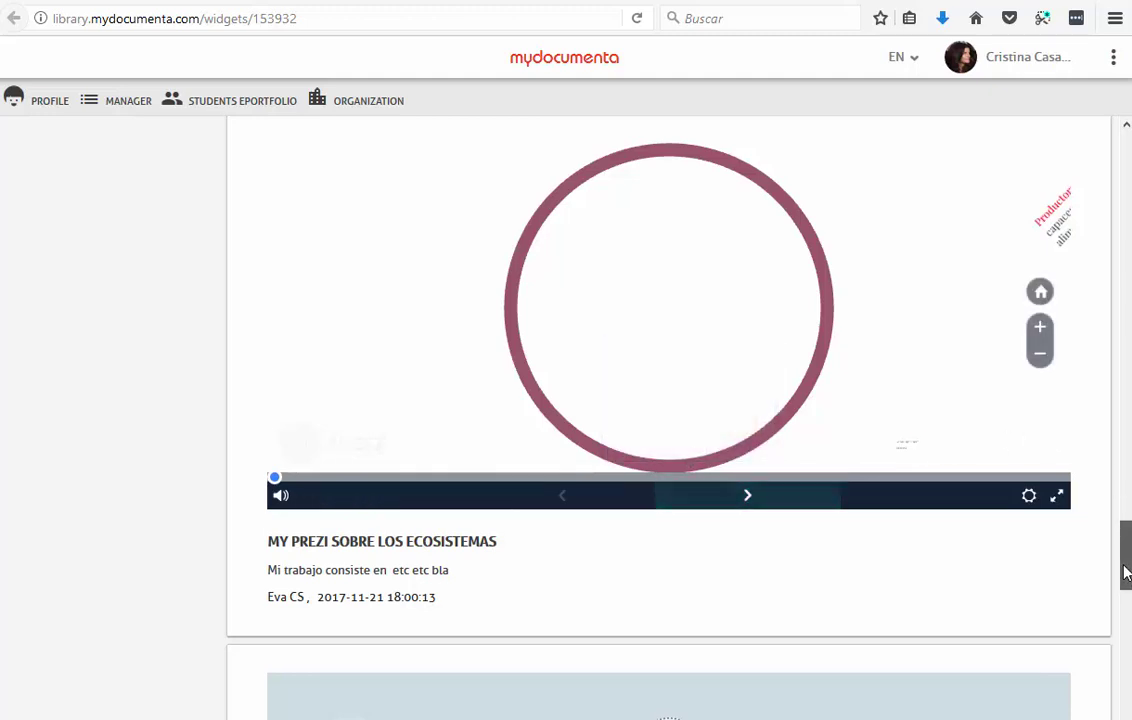
left_click_drag(682, 422, 600, 428)
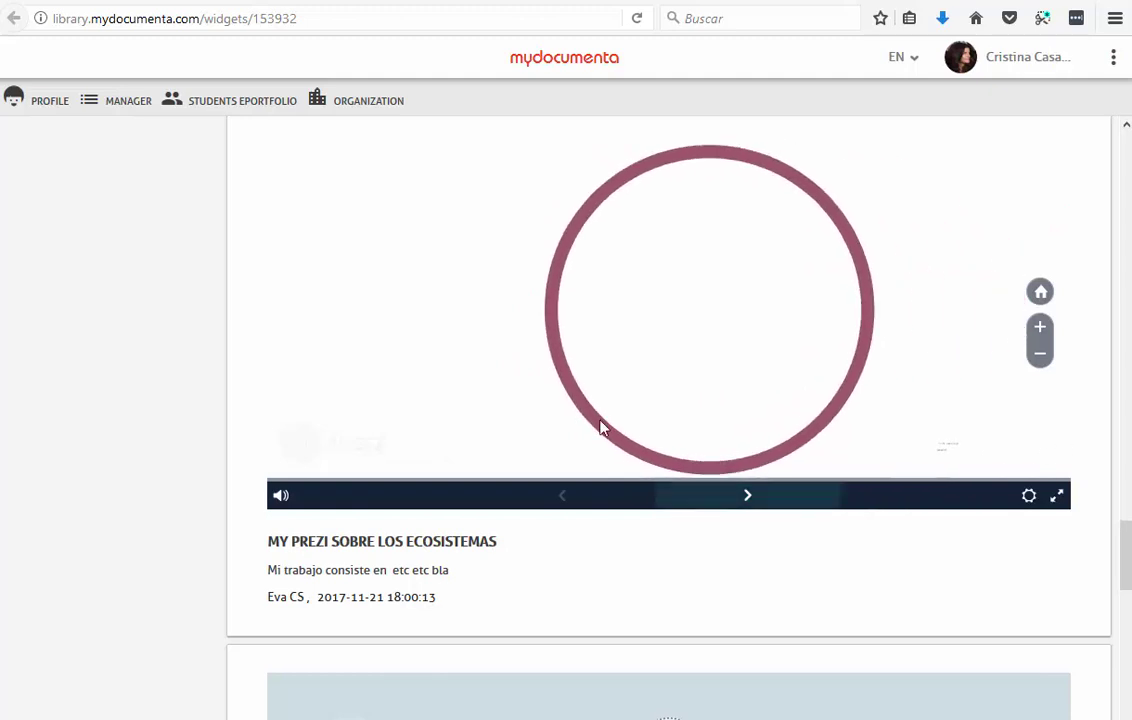
scroll(586, 368, "down", 1)
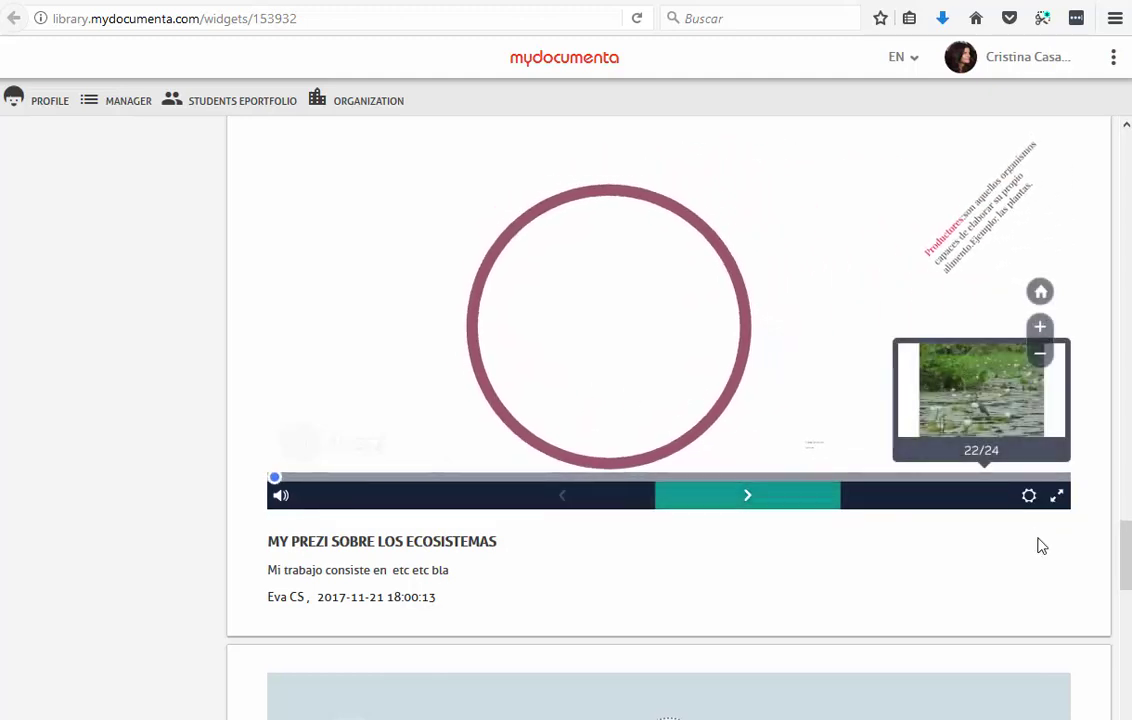
left_click(281, 497)
Step: Open the Wikipedia 'Ecosistema' link, then close the article and scroll down the story
left_click_drag(1126, 545, 1108, 619)
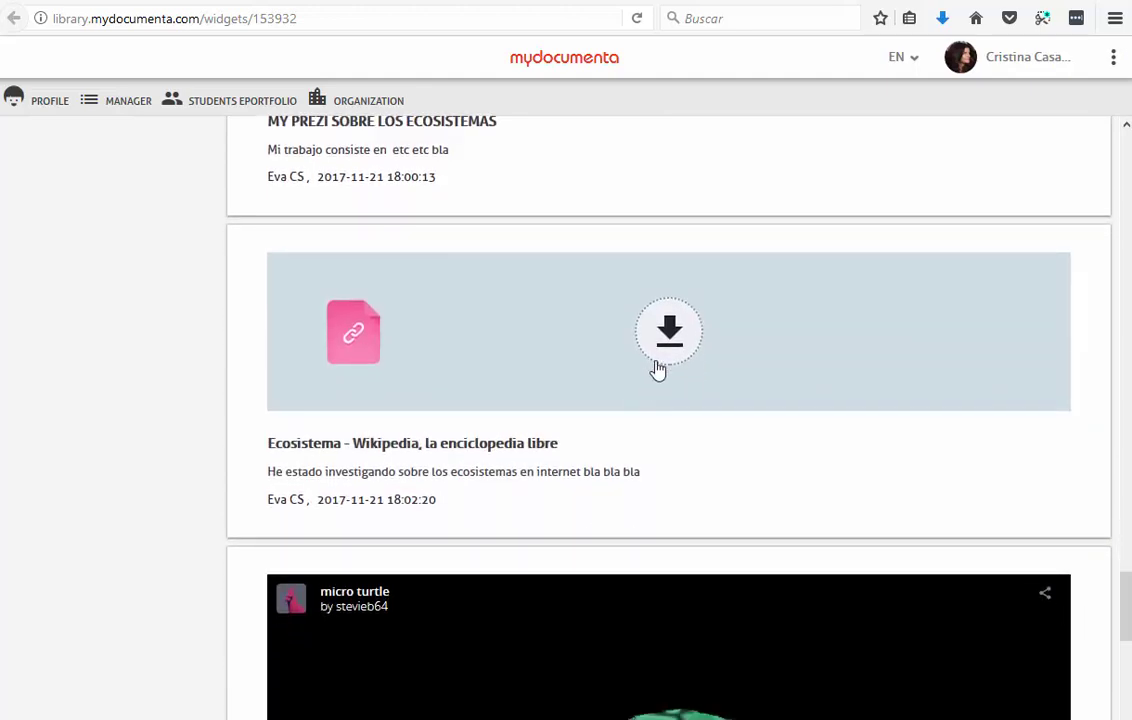
left_click(662, 356)
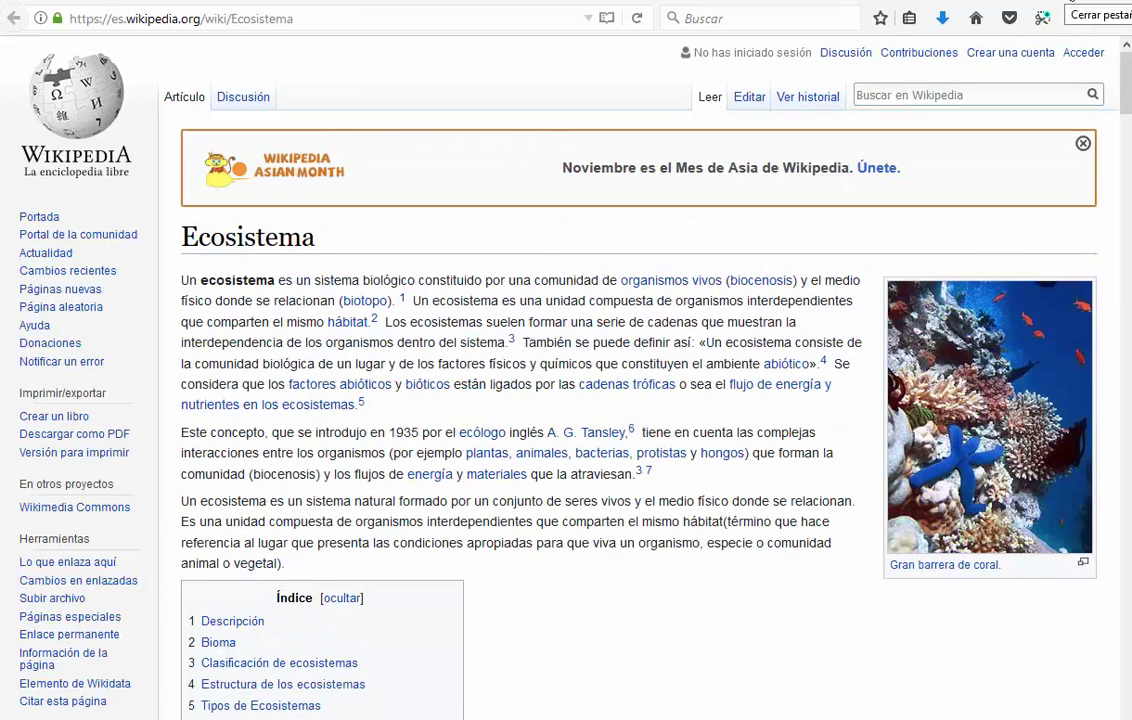
left_click(1105, 3)
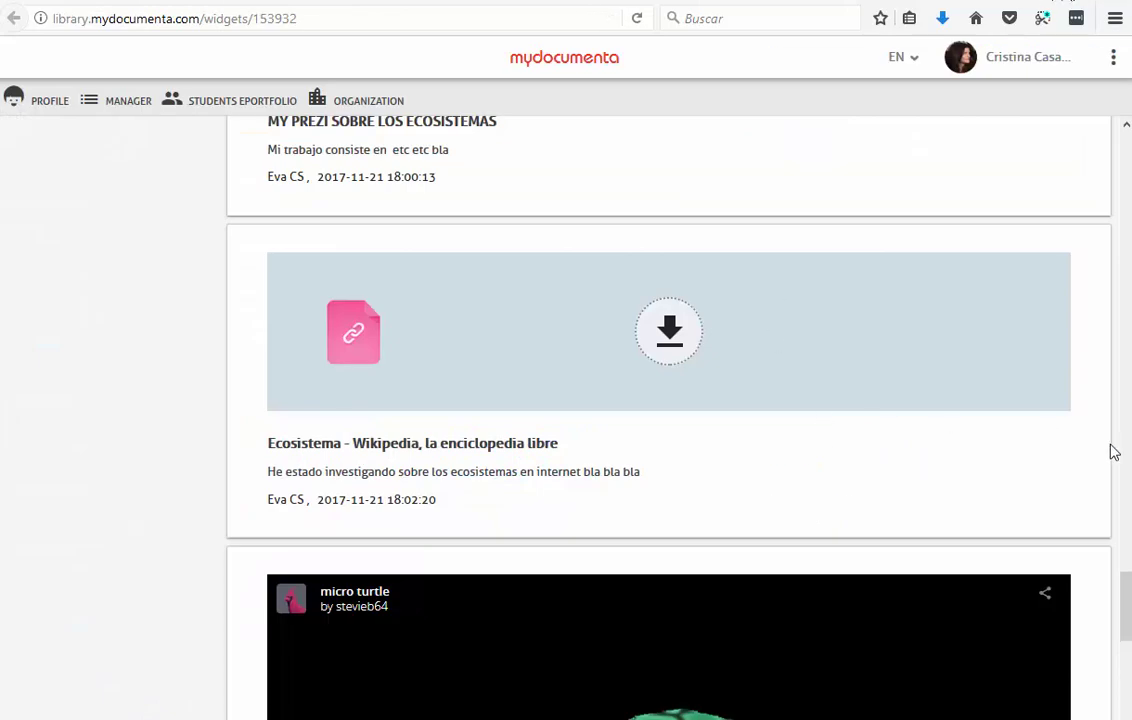
scroll(677, 440, "down", 5)
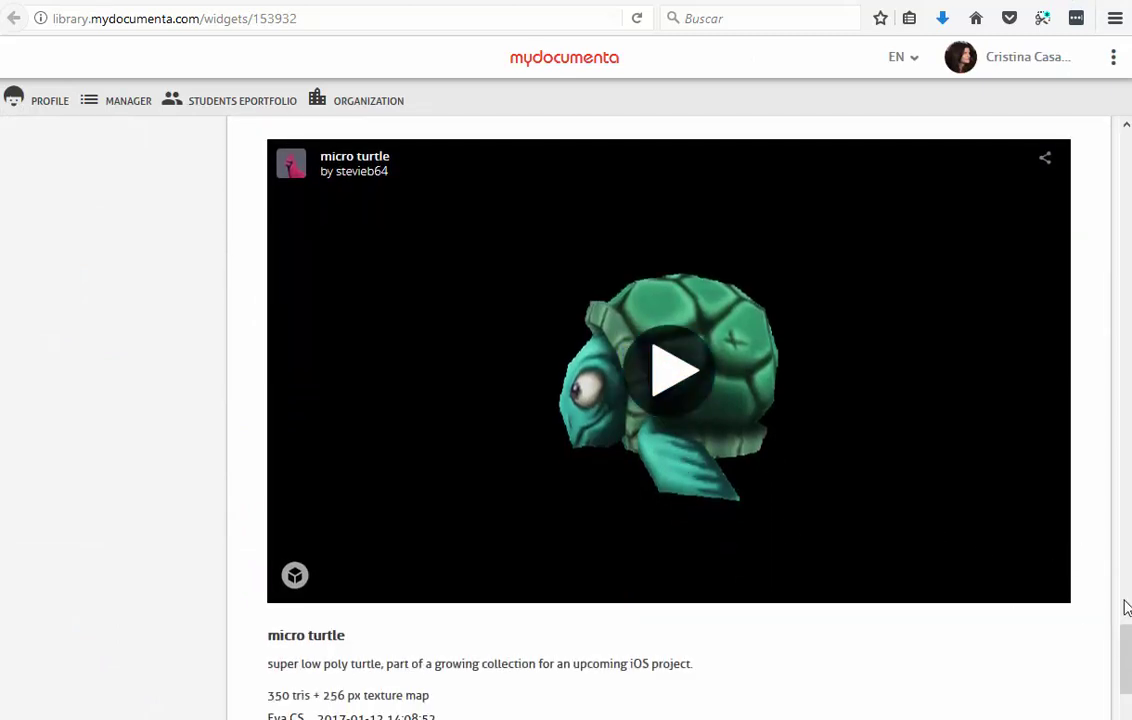
scroll(1124, 677, "down", 3)
left_click_drag(1124, 690, 1114, 121)
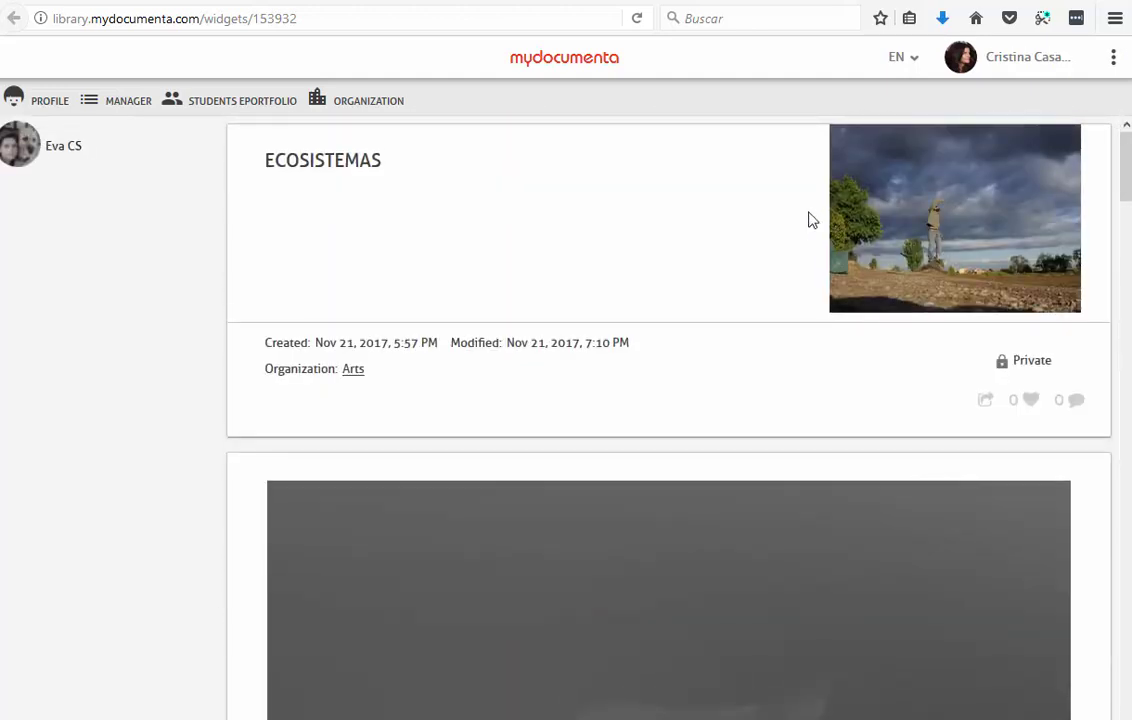
Step: Close the story tab to return to the Manager's student contents list
scroll(690, 561, "down", 1)
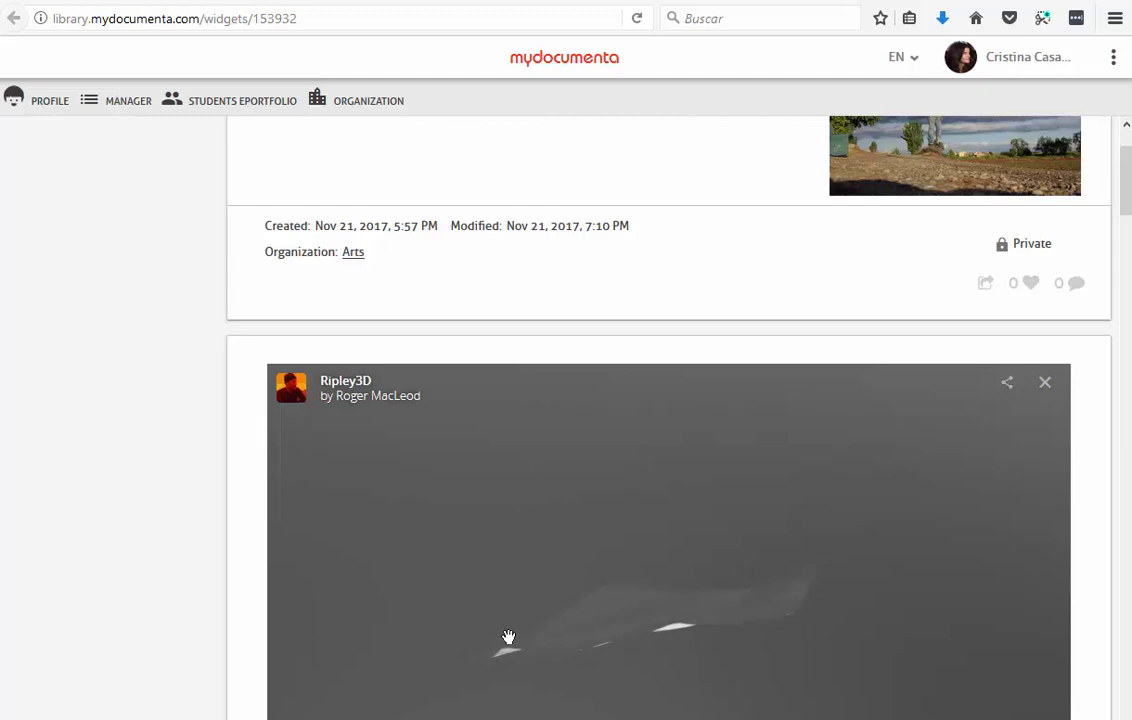
mouse_move(1127, 190)
left_mouse_down()
mouse_move(1127, 157)
mouse_move(1125, 275)
mouse_move(1127, 165)
left_mouse_up()
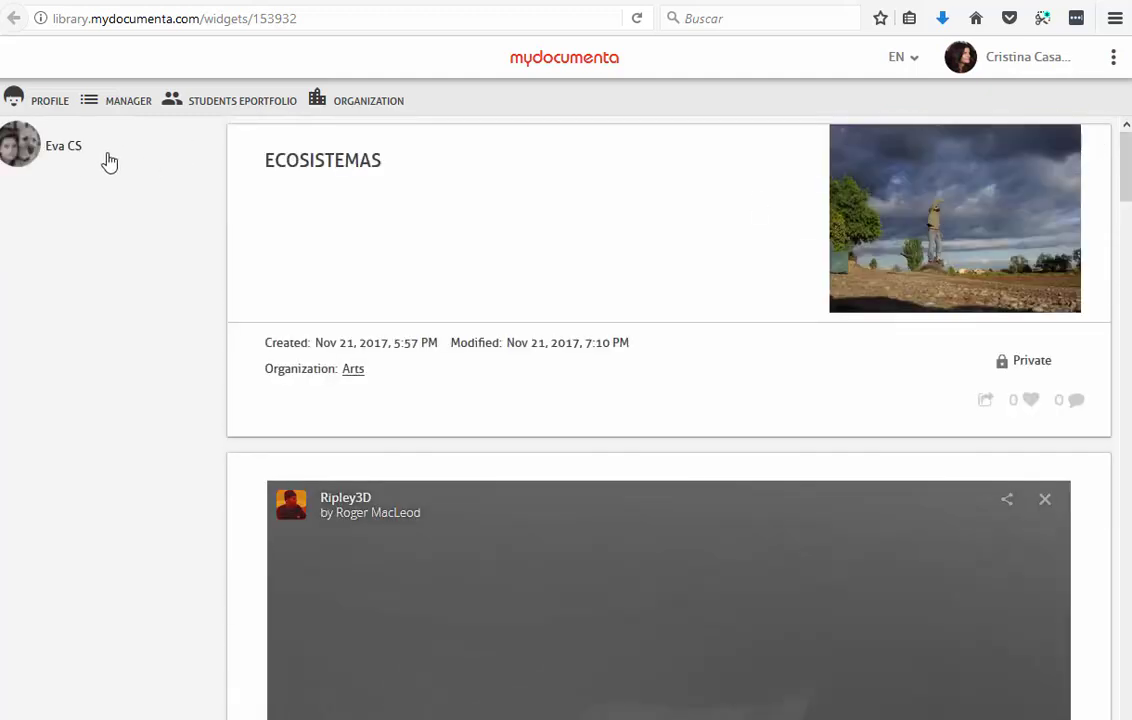
left_click(978, 4)
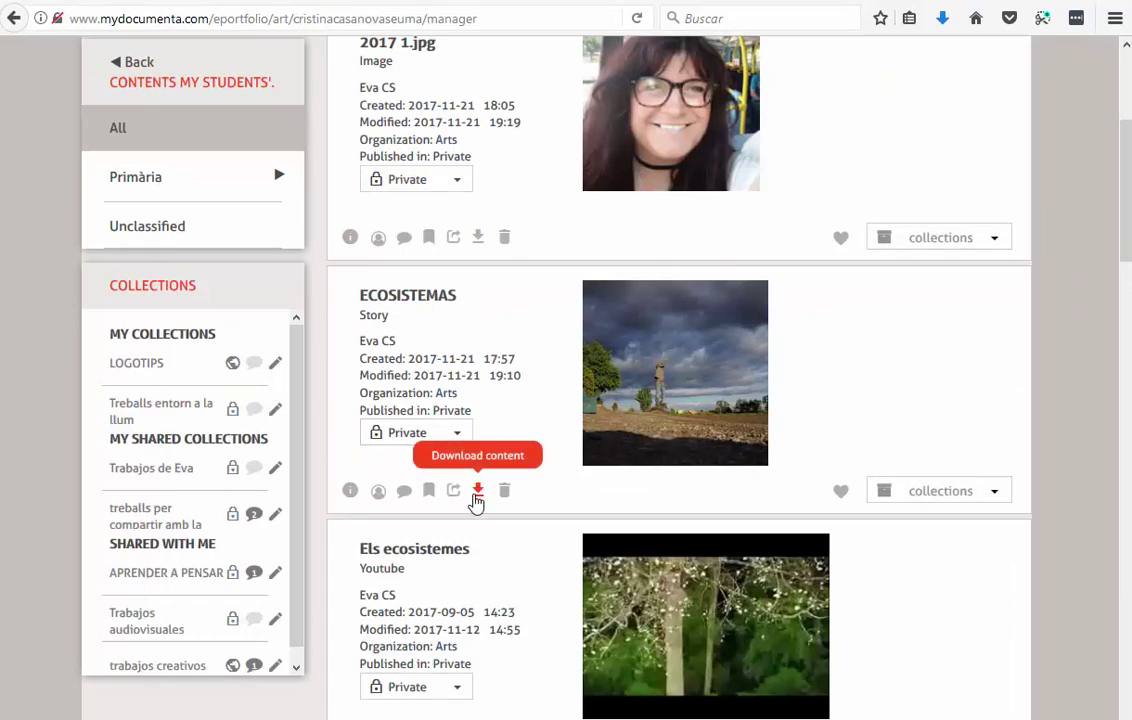
scroll(465, 485, "up", 3)
scroll(460, 477, "down", 1)
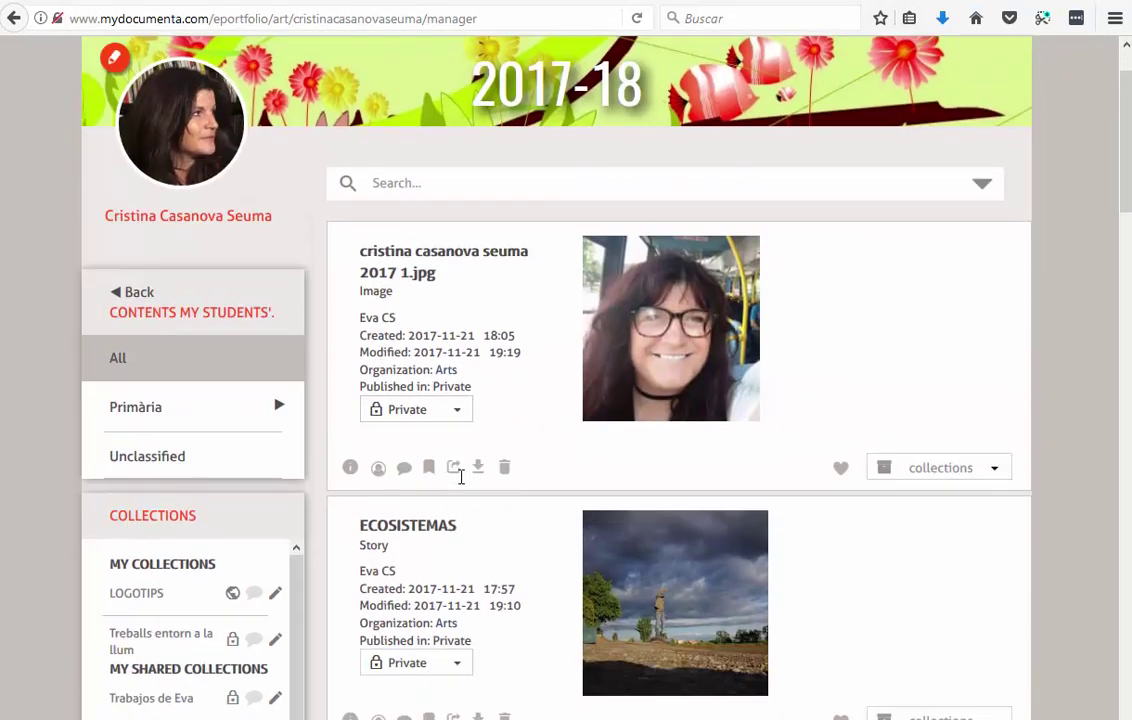
scroll(460, 477, "down", 2)
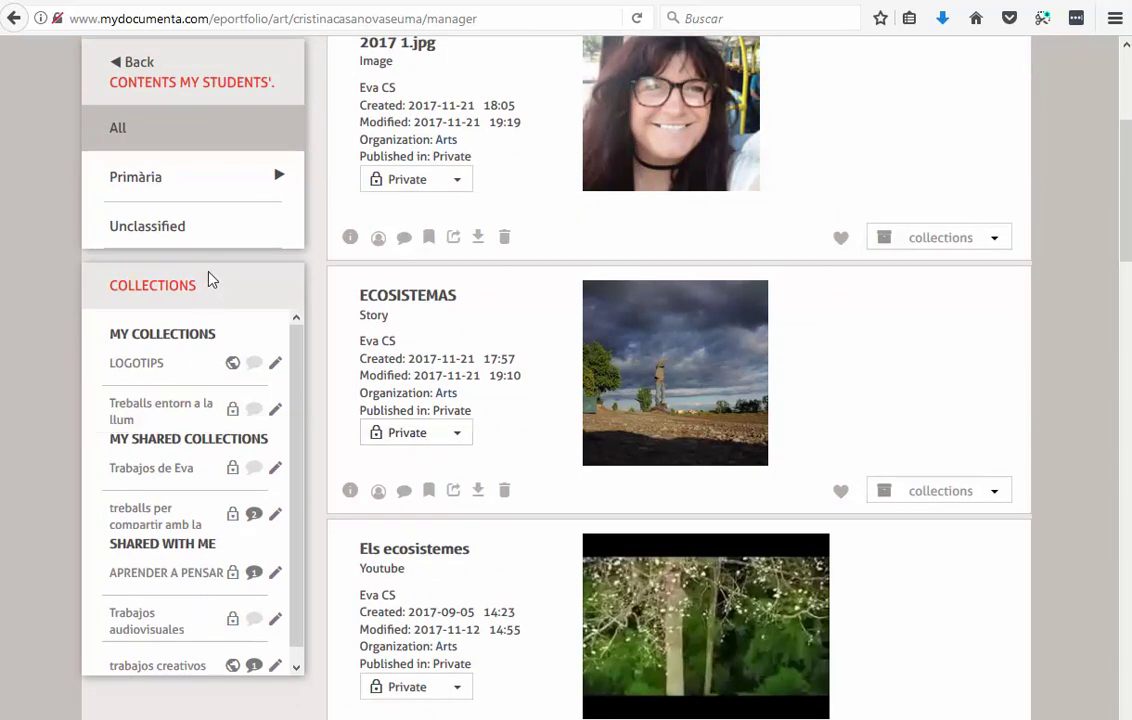
scroll(275, 255, "up", 1)
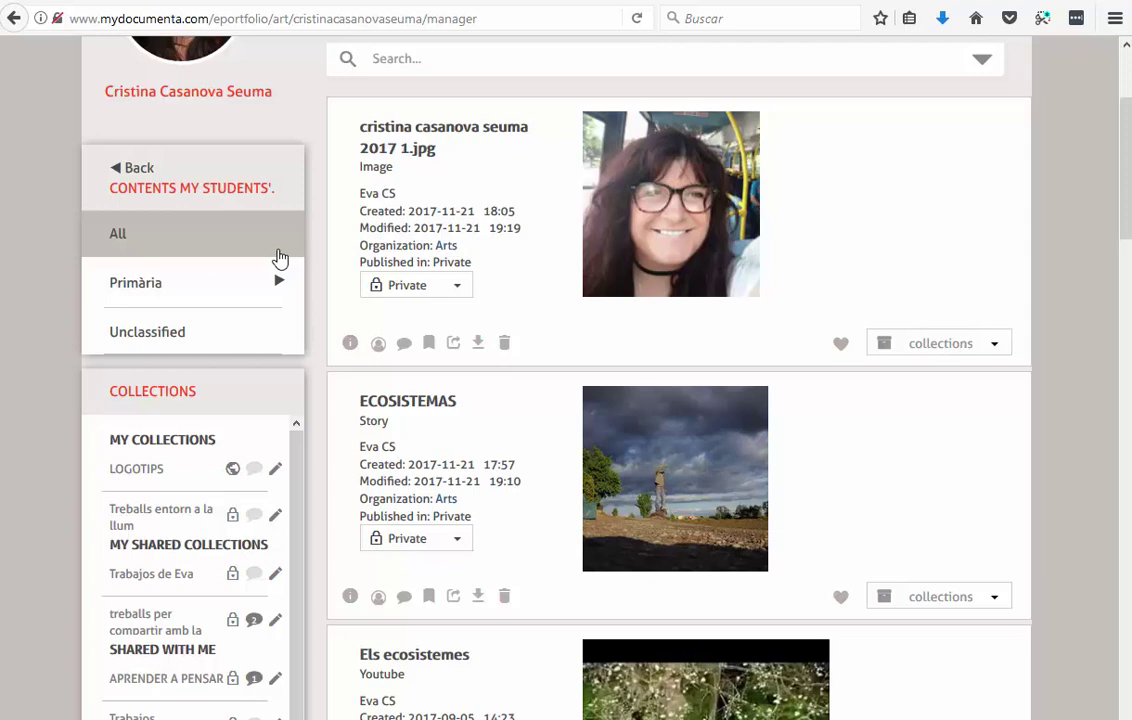
scroll(240, 270, "up", 3)
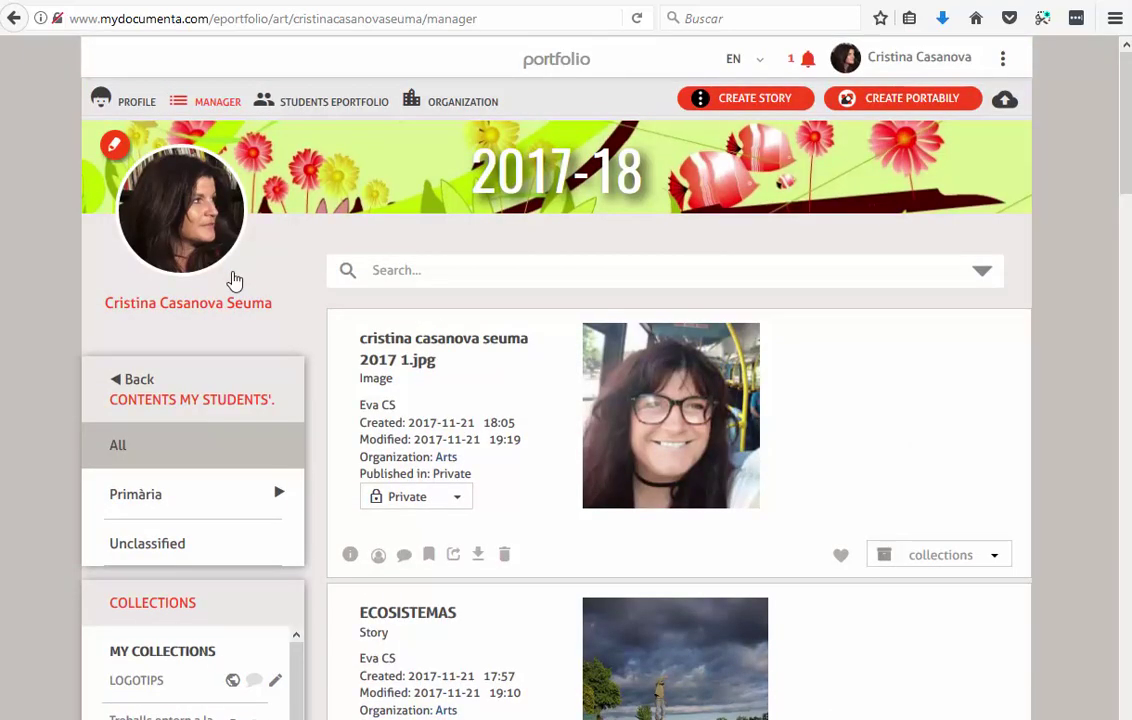